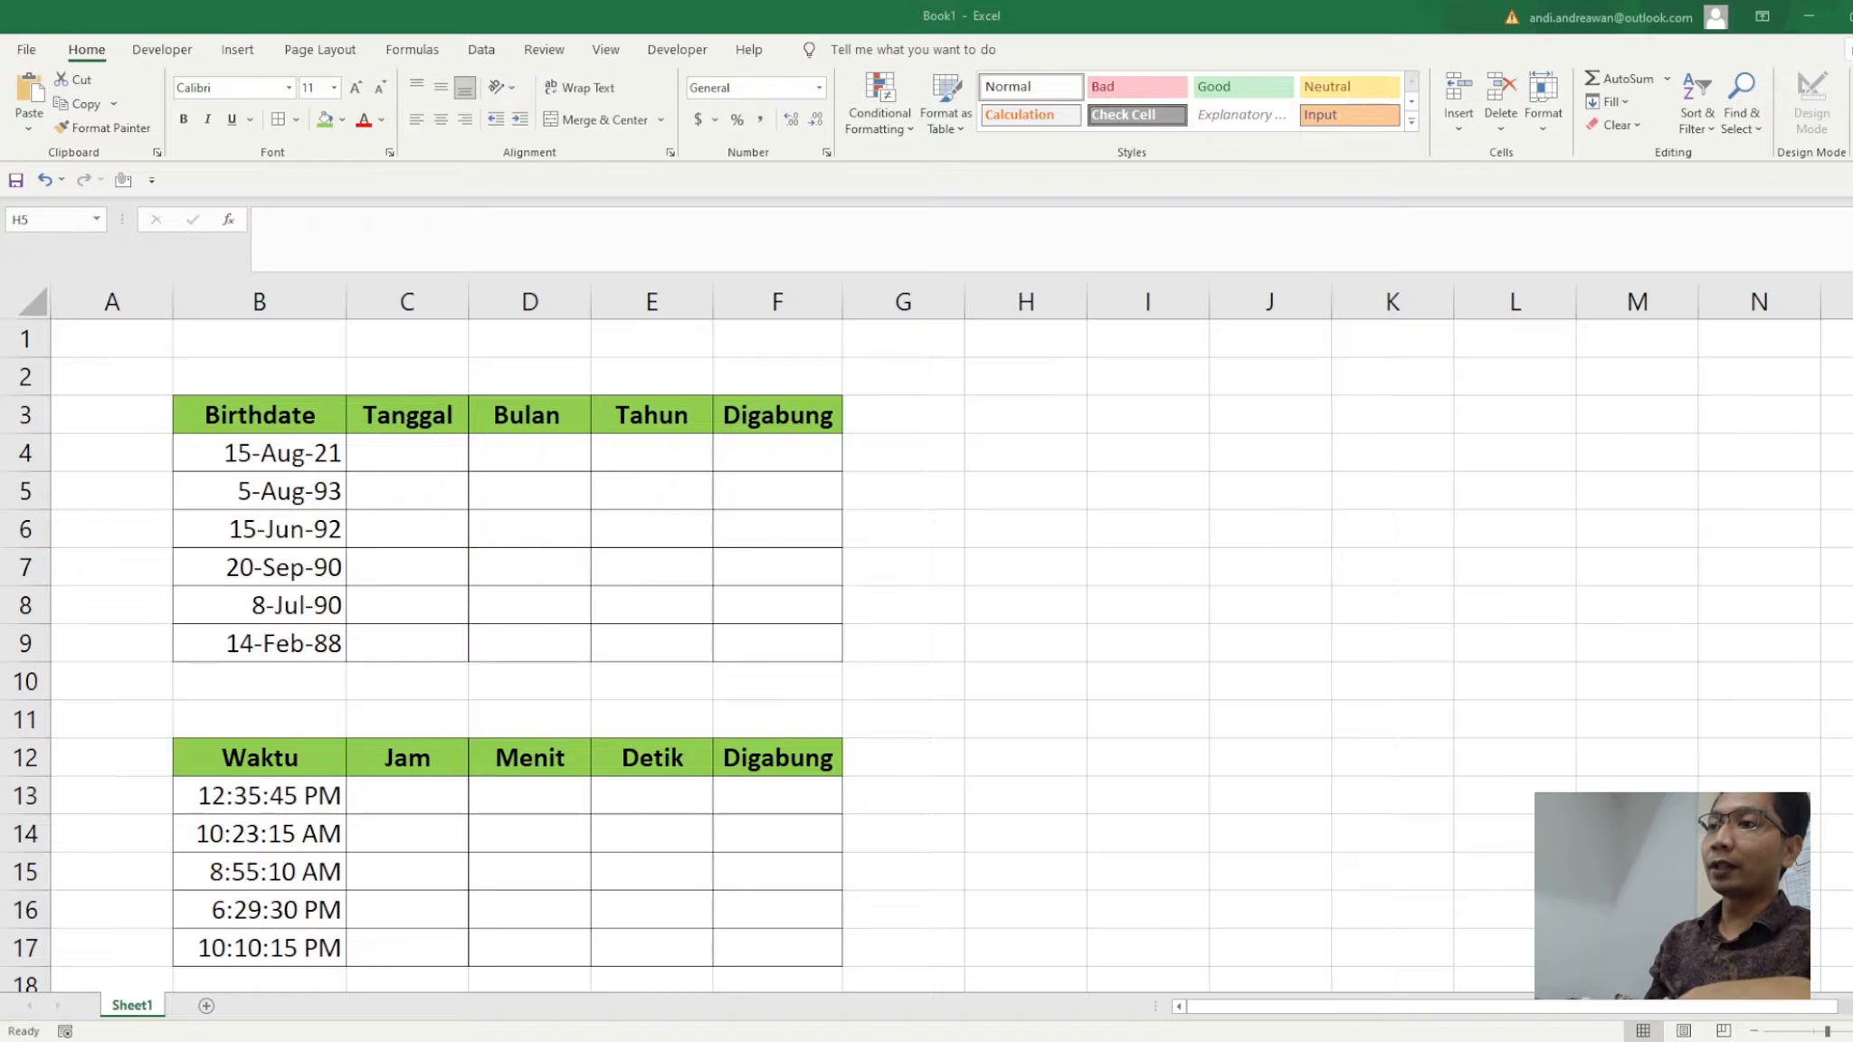
{"action": "left_click", "coordinate": [318, 484]}
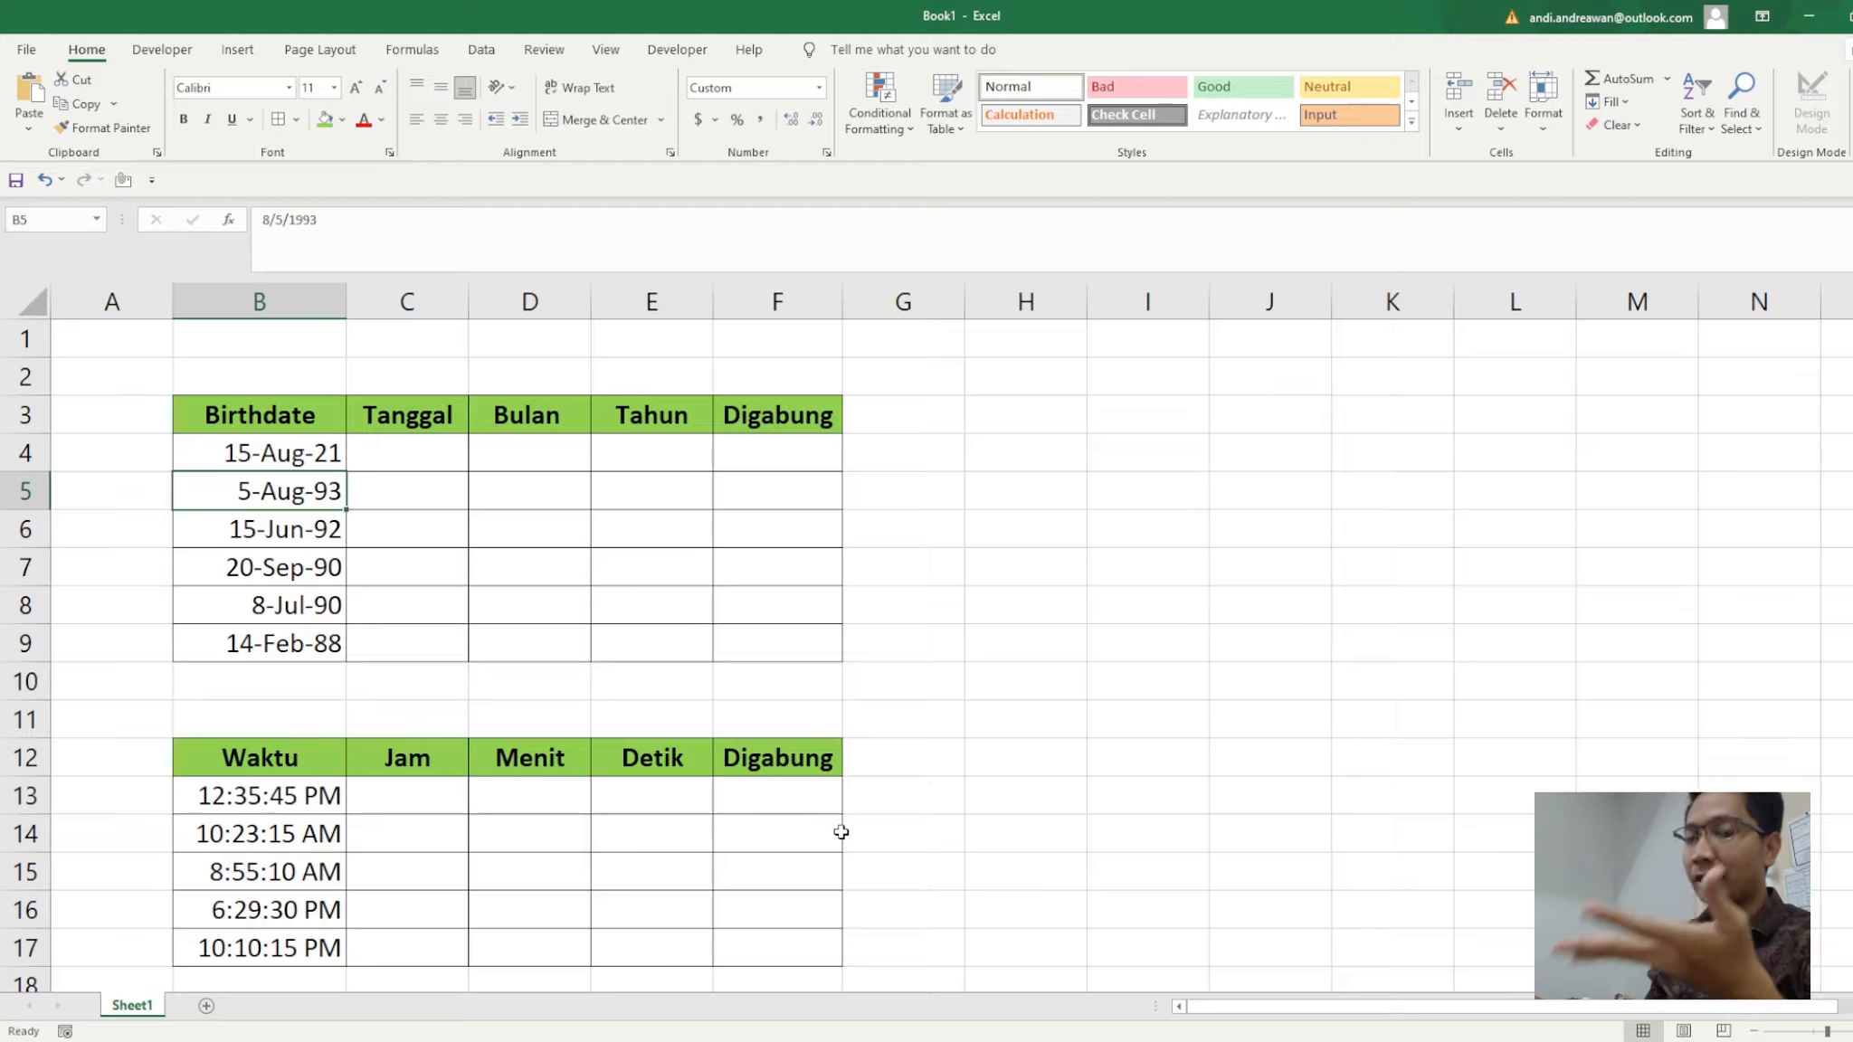
{"action": "left_click", "coordinate": [1046, 572]}
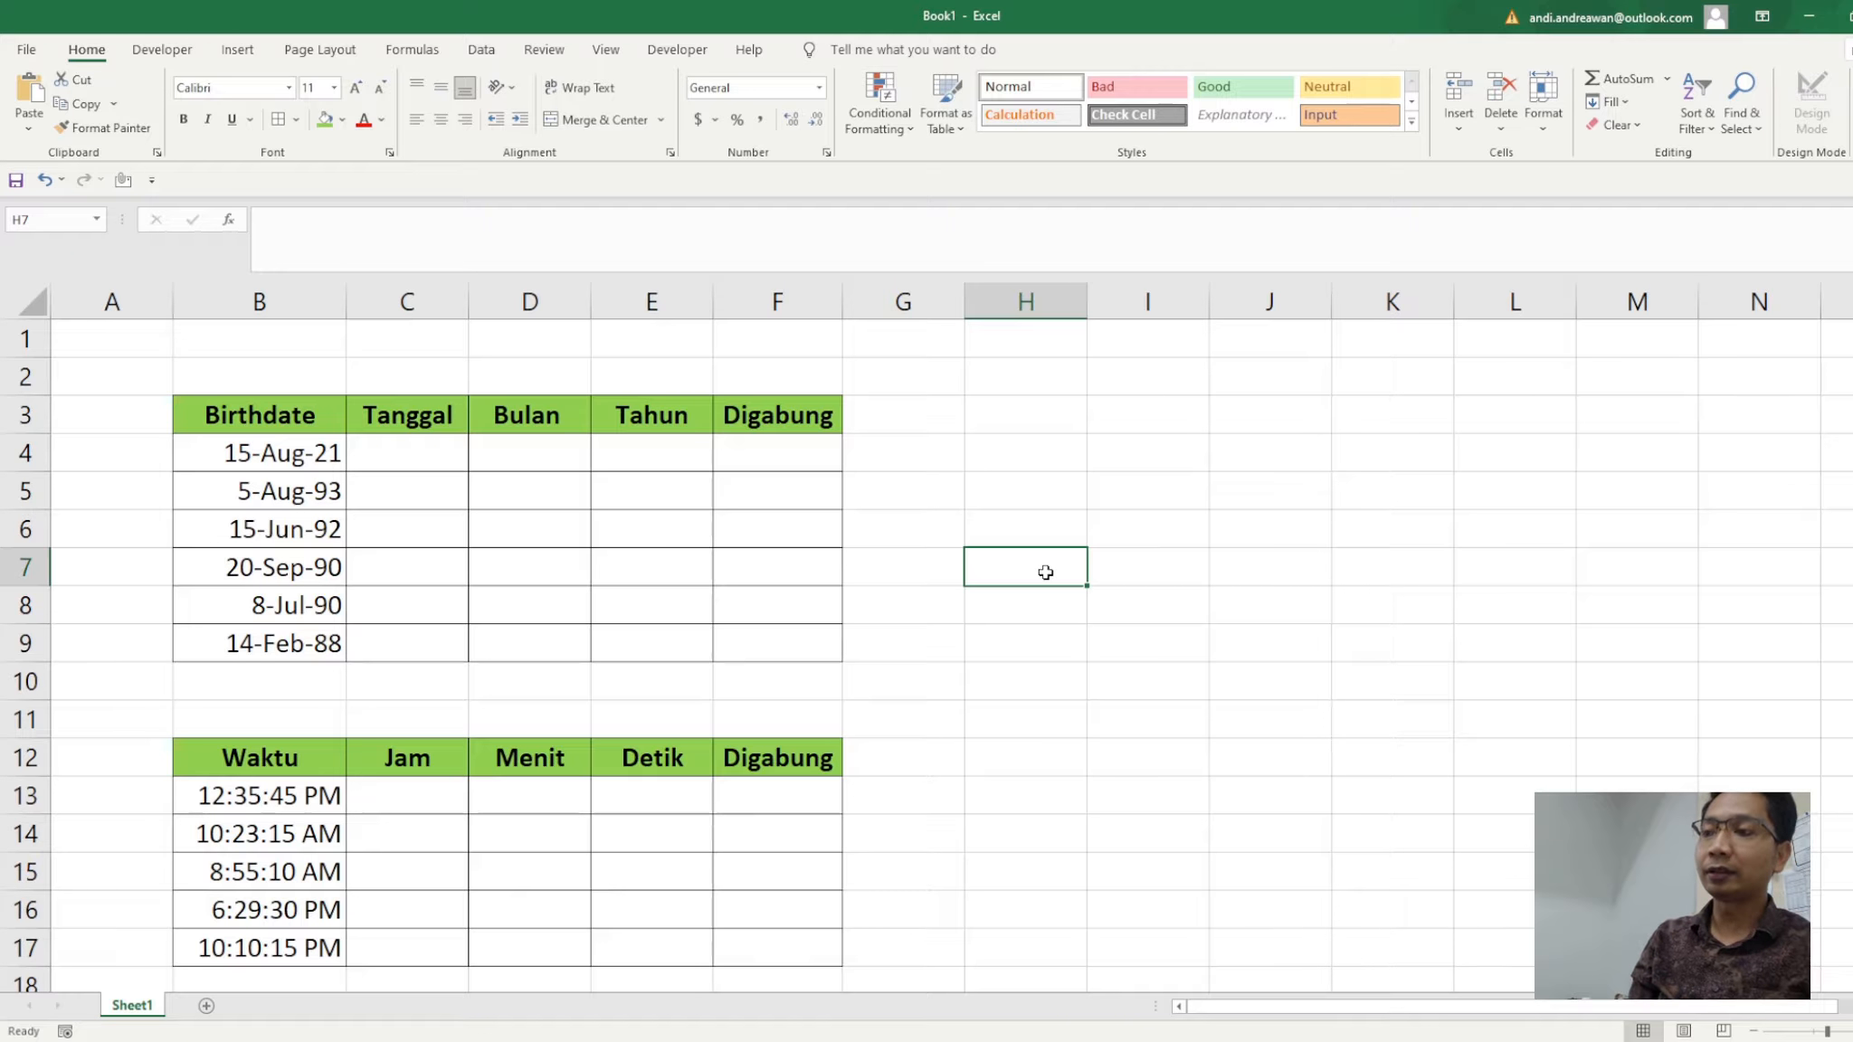
Extract the day from the first birthdate with =DAY(B4) in the Tanggal cell C4
{"action": "left_click", "coordinate": [377, 448]}
{"action": "type", "text": "=day("}
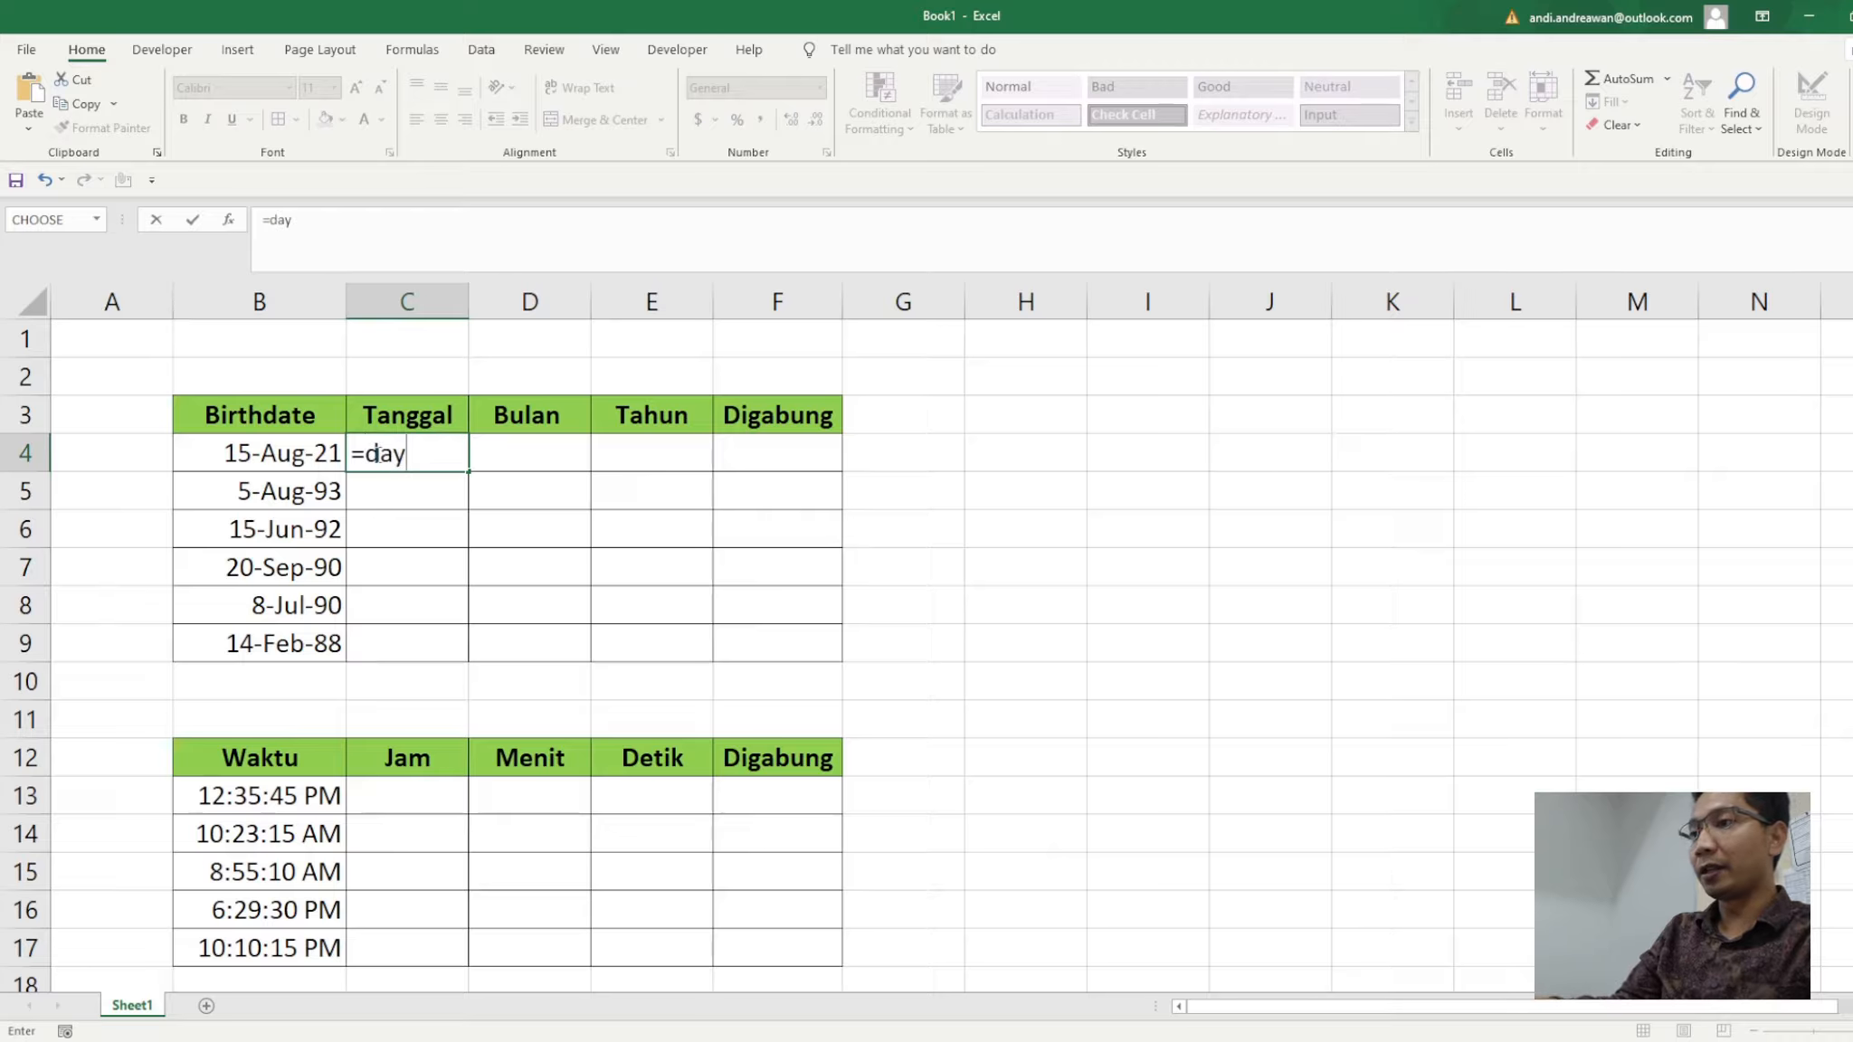
{"action": "left_click", "coordinate": [283, 451]}
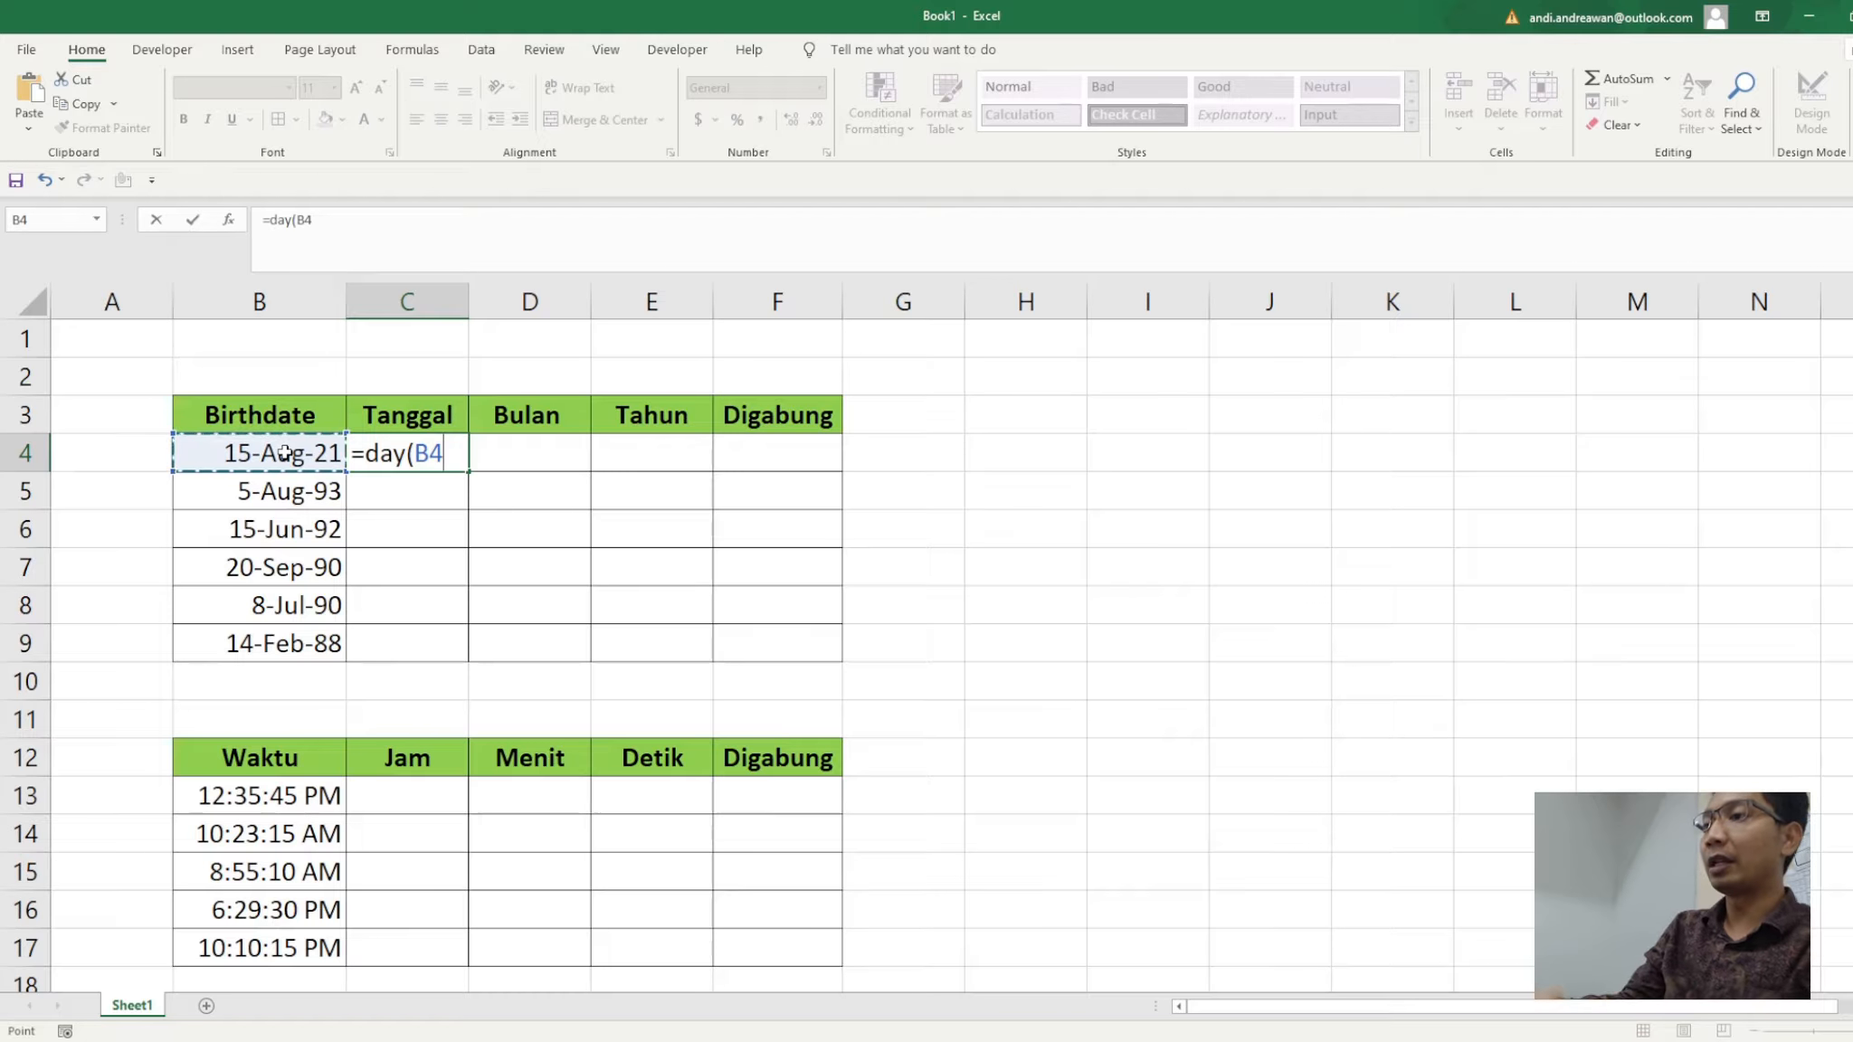
{"action": "type", "text": ")"}
{"action": "key", "text": "Return"}
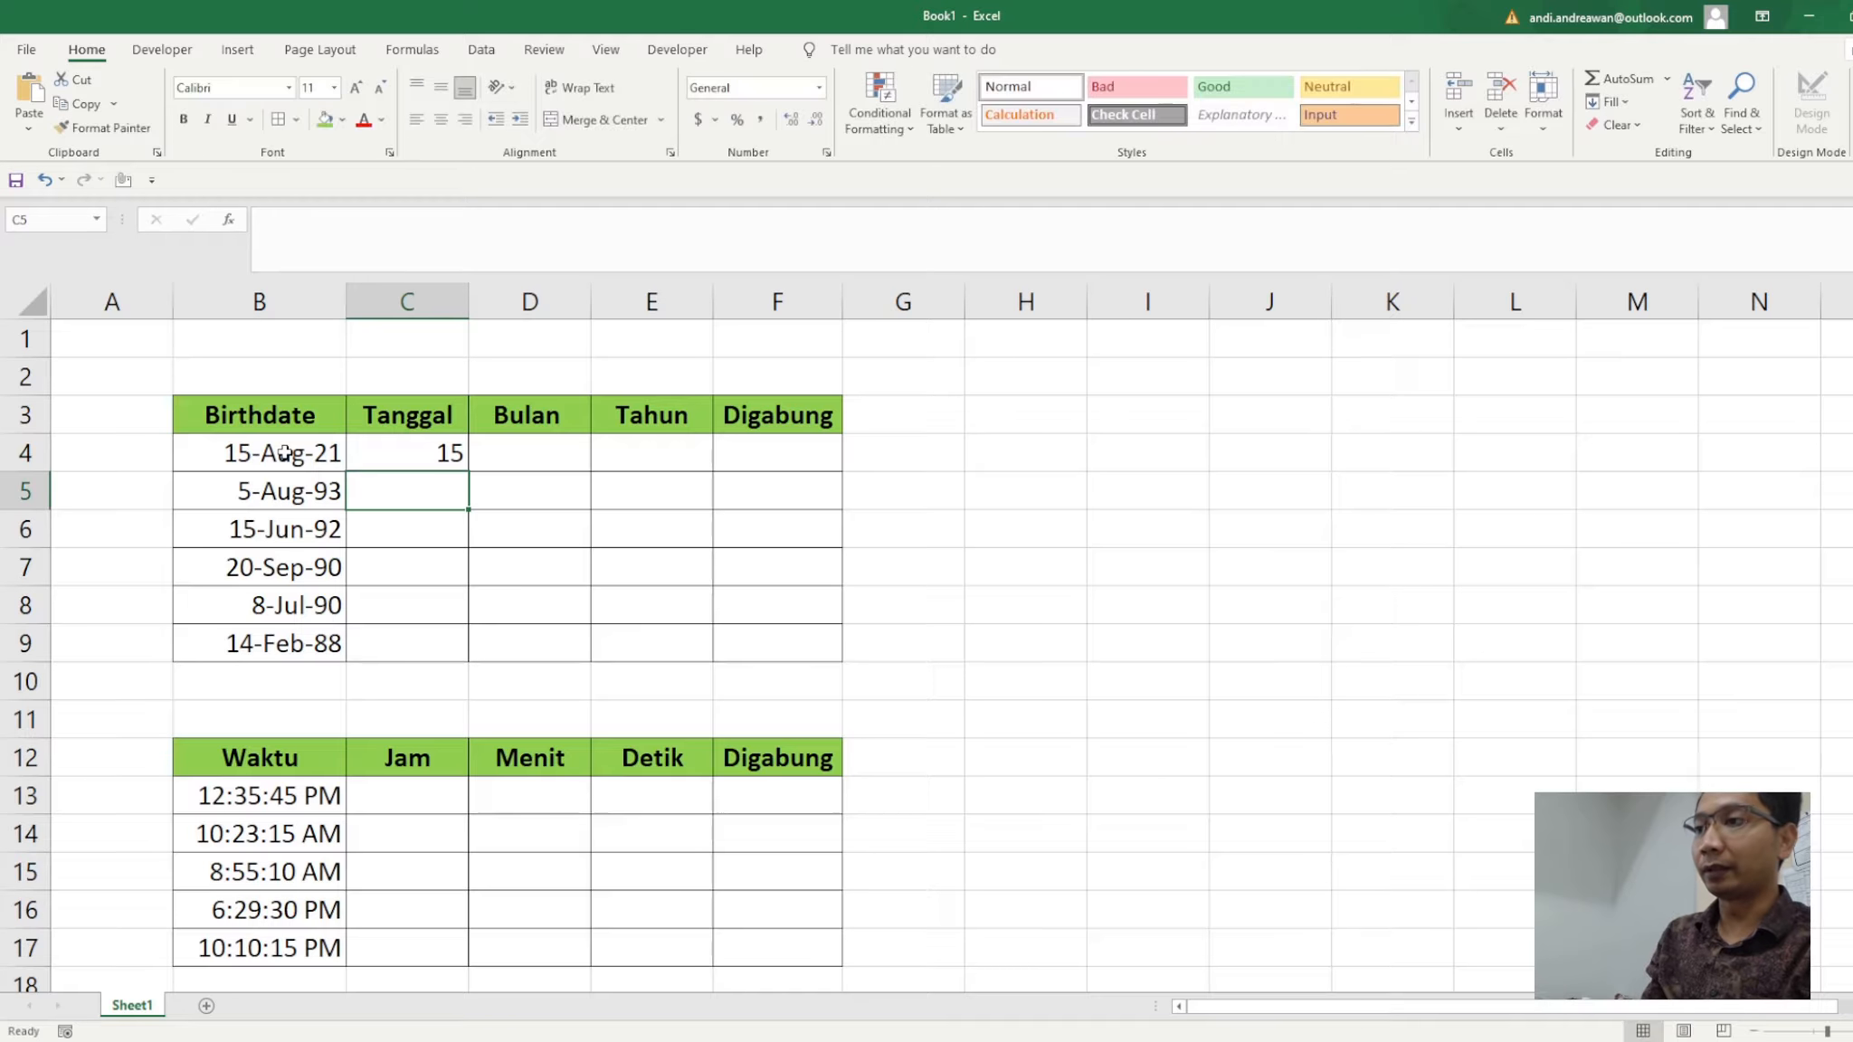
{"action": "key", "text": "Up"}
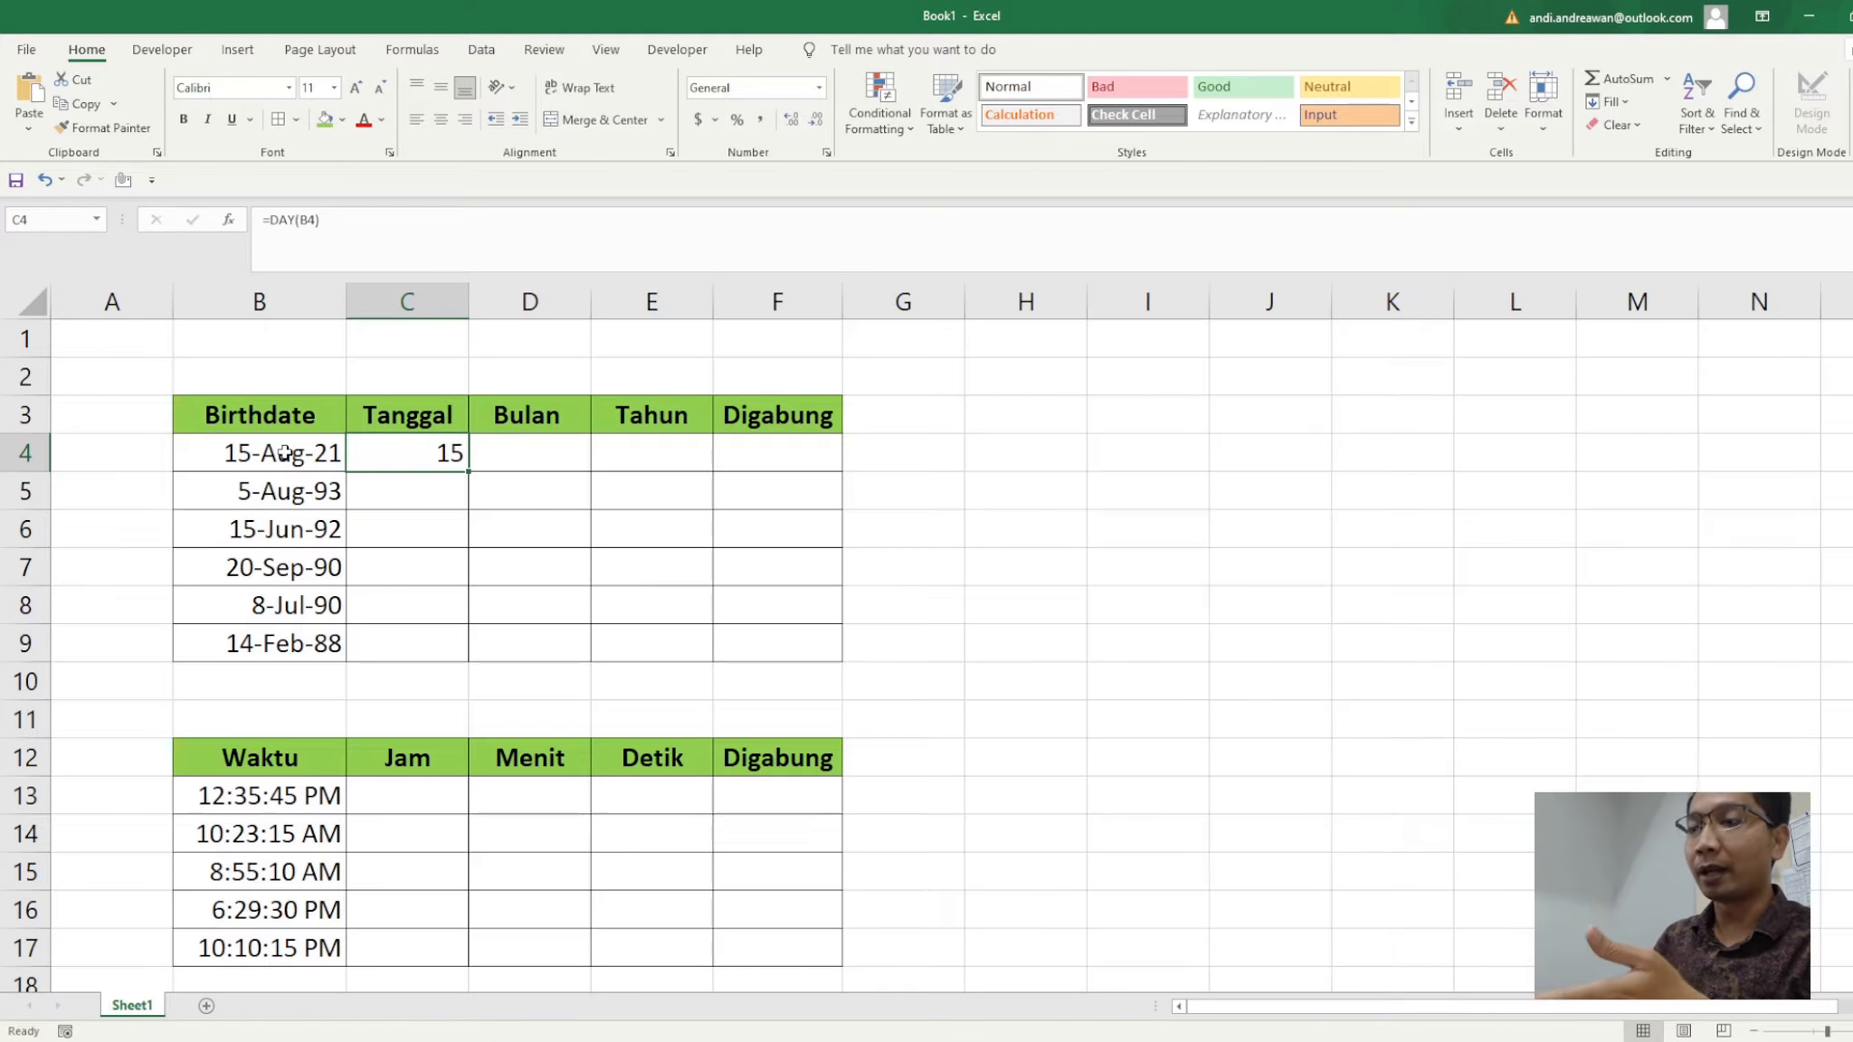
Extract the month from the first birthdate with =MONTH(B4) in the Bulan cell D4
{"action": "left_click", "coordinate": [525, 457]}
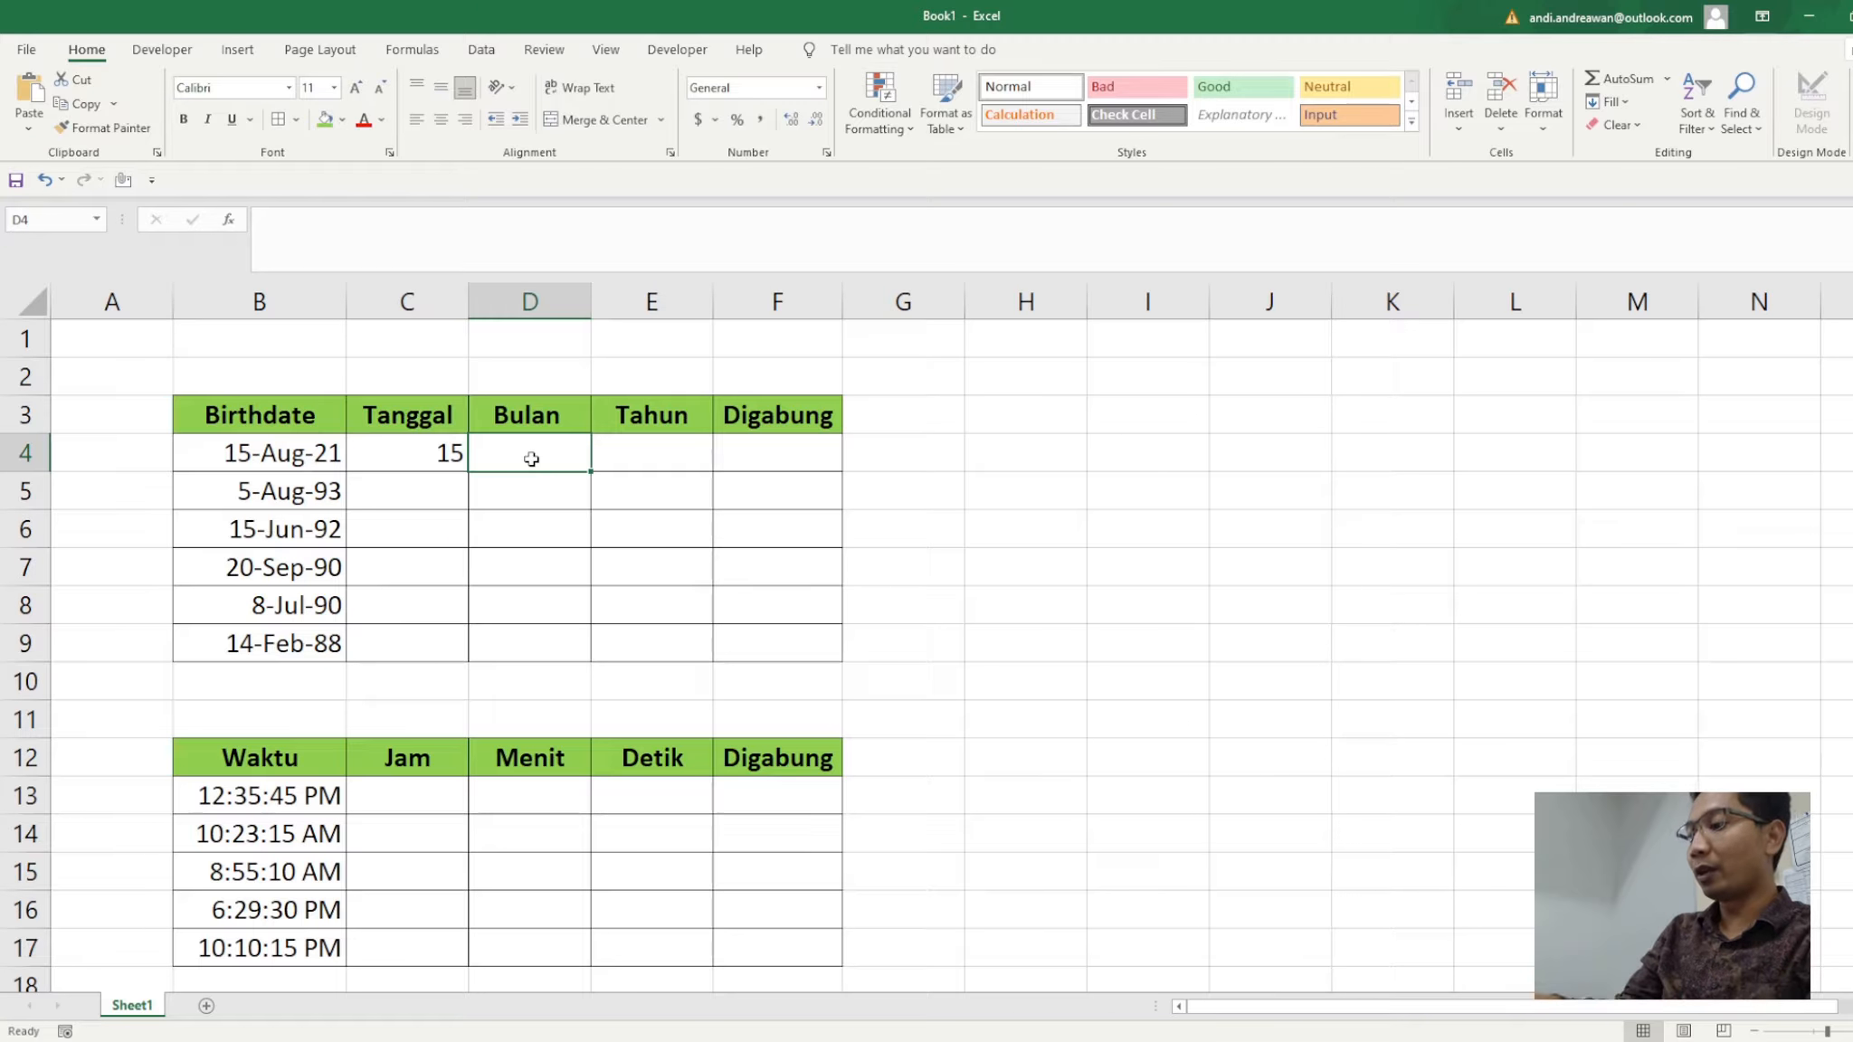
{"action": "type", "text": "="}
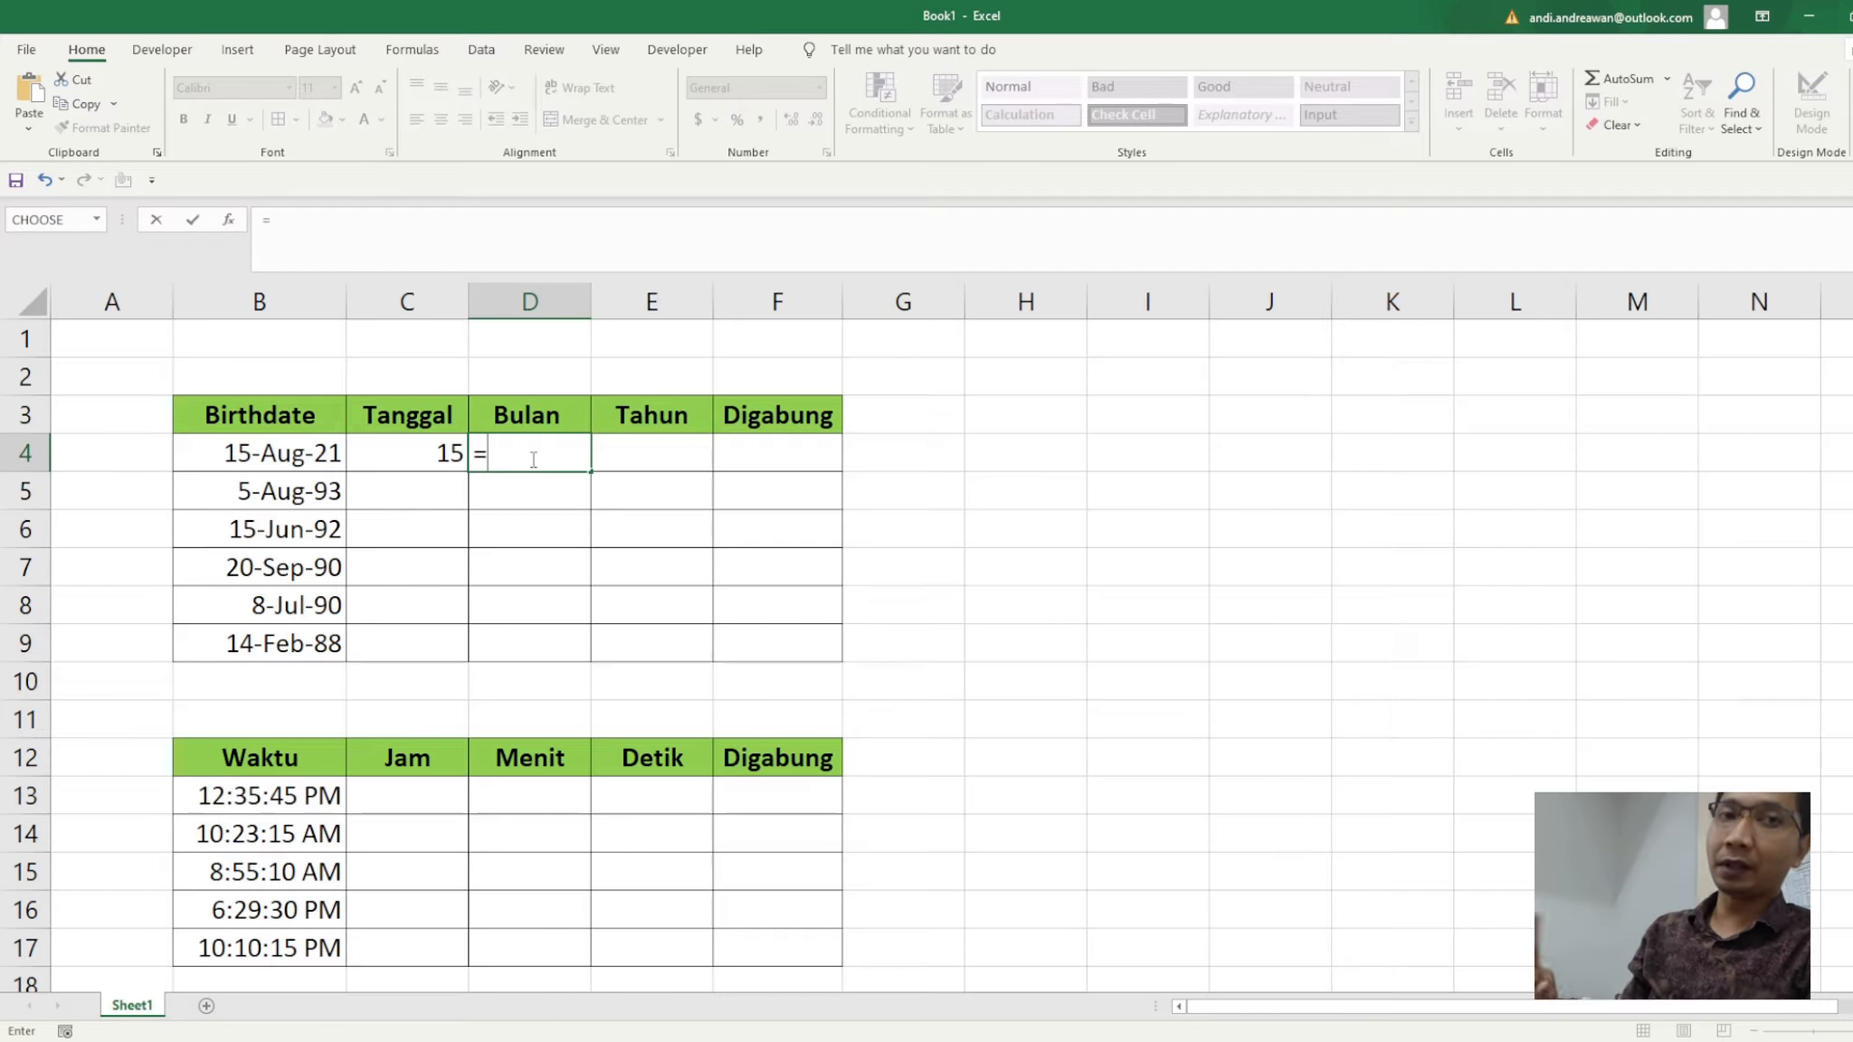
{"action": "type", "text": "month"}
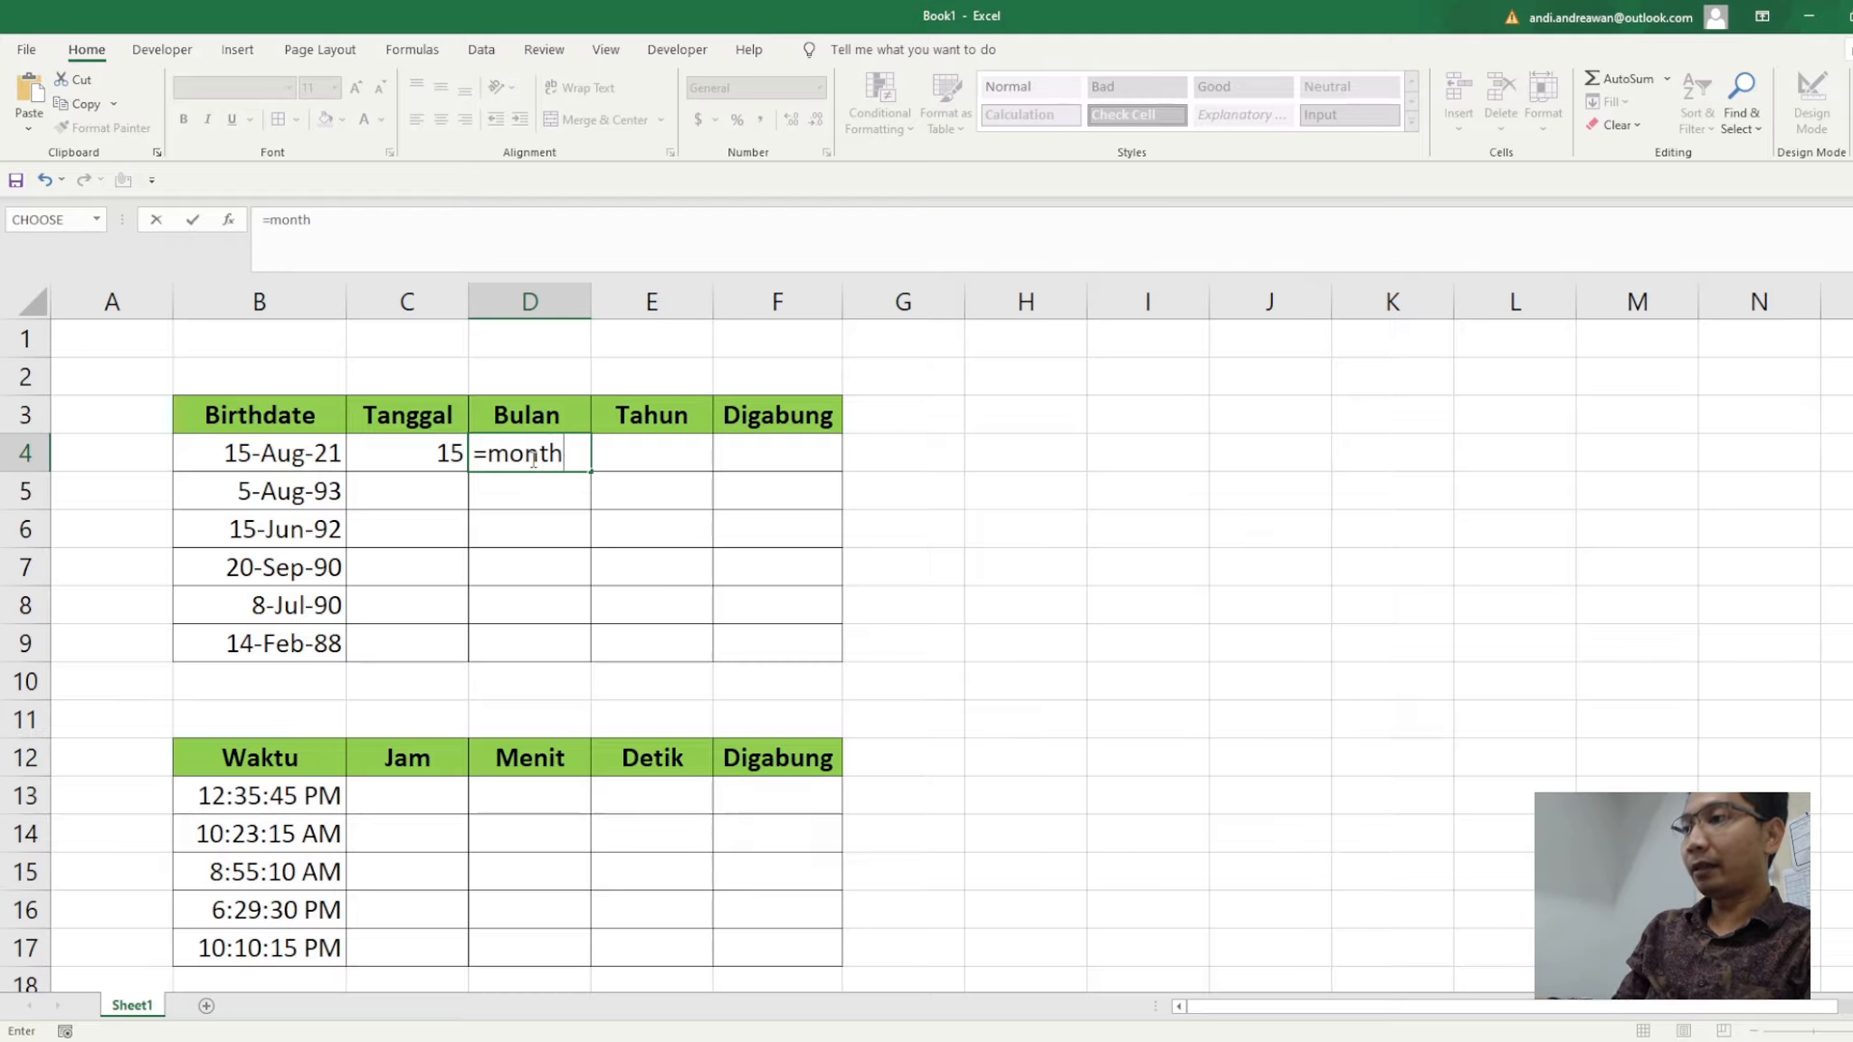
{"action": "type", "text": "("}
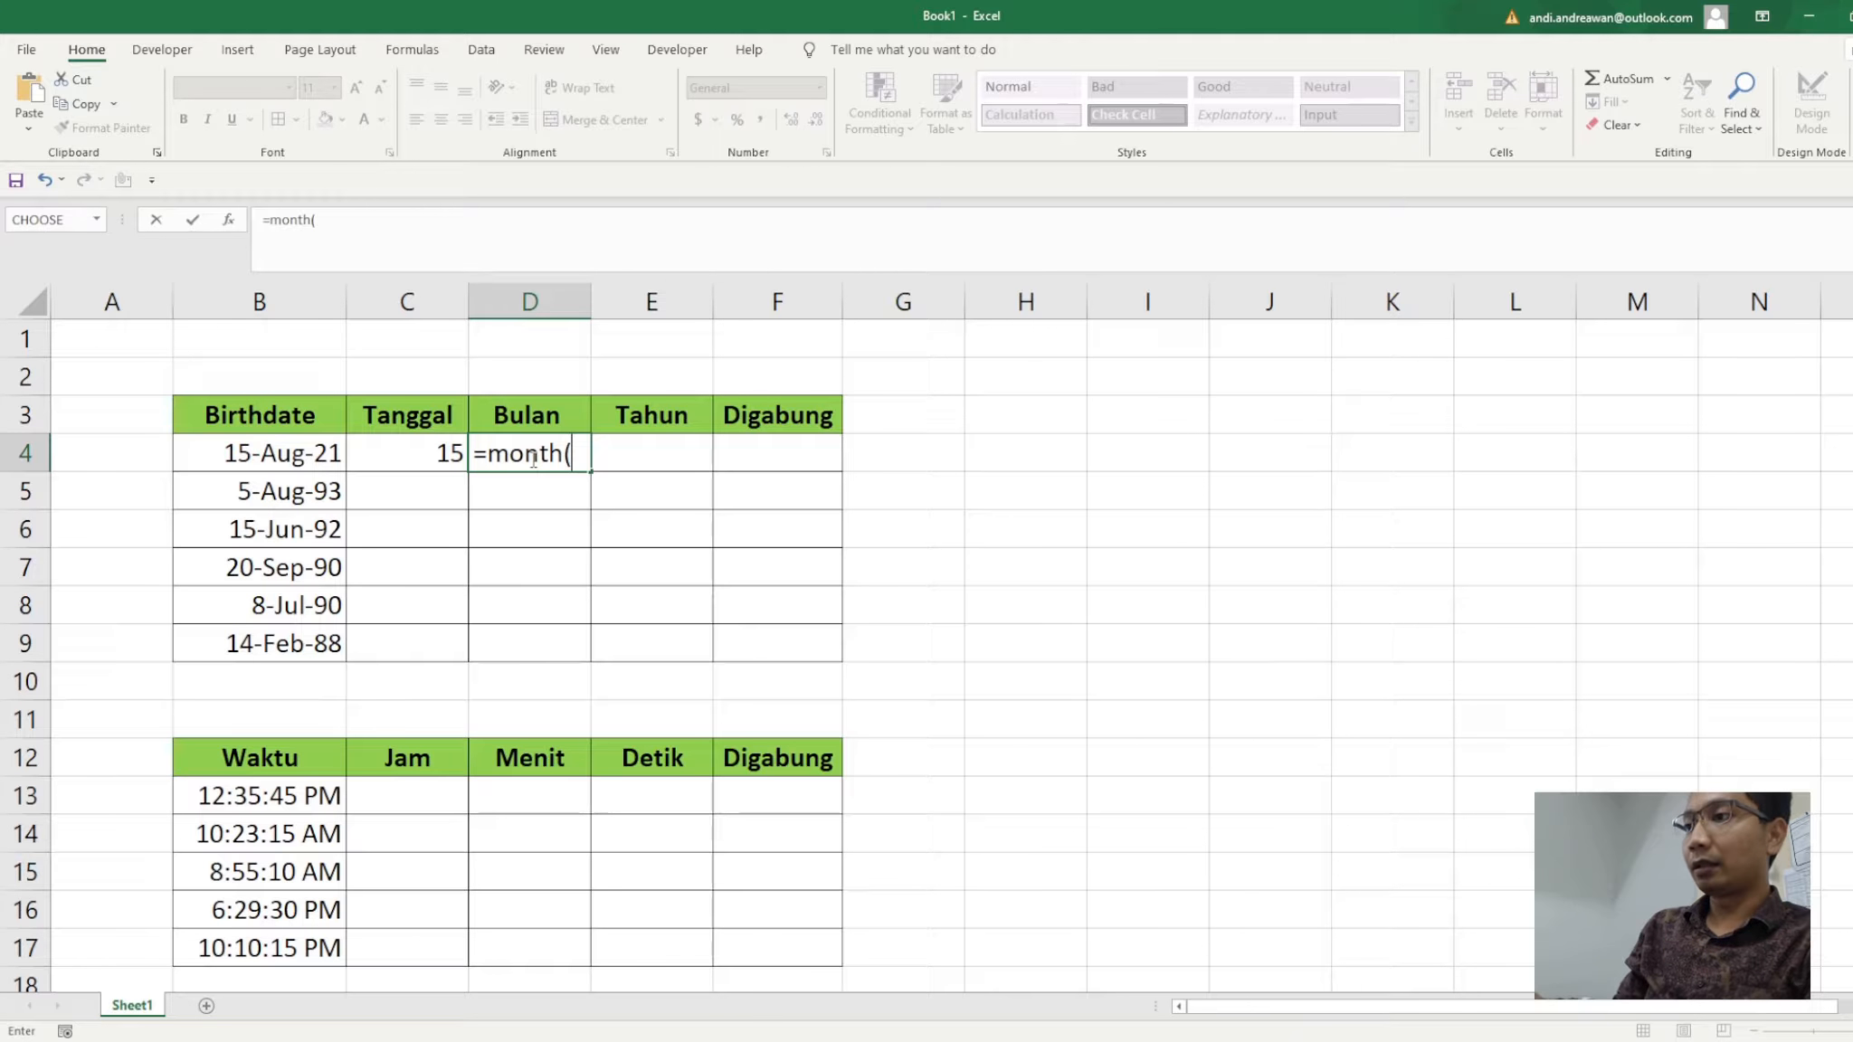
{"action": "left_click", "coordinate": [315, 450]}
{"action": "type", "text": ")"}
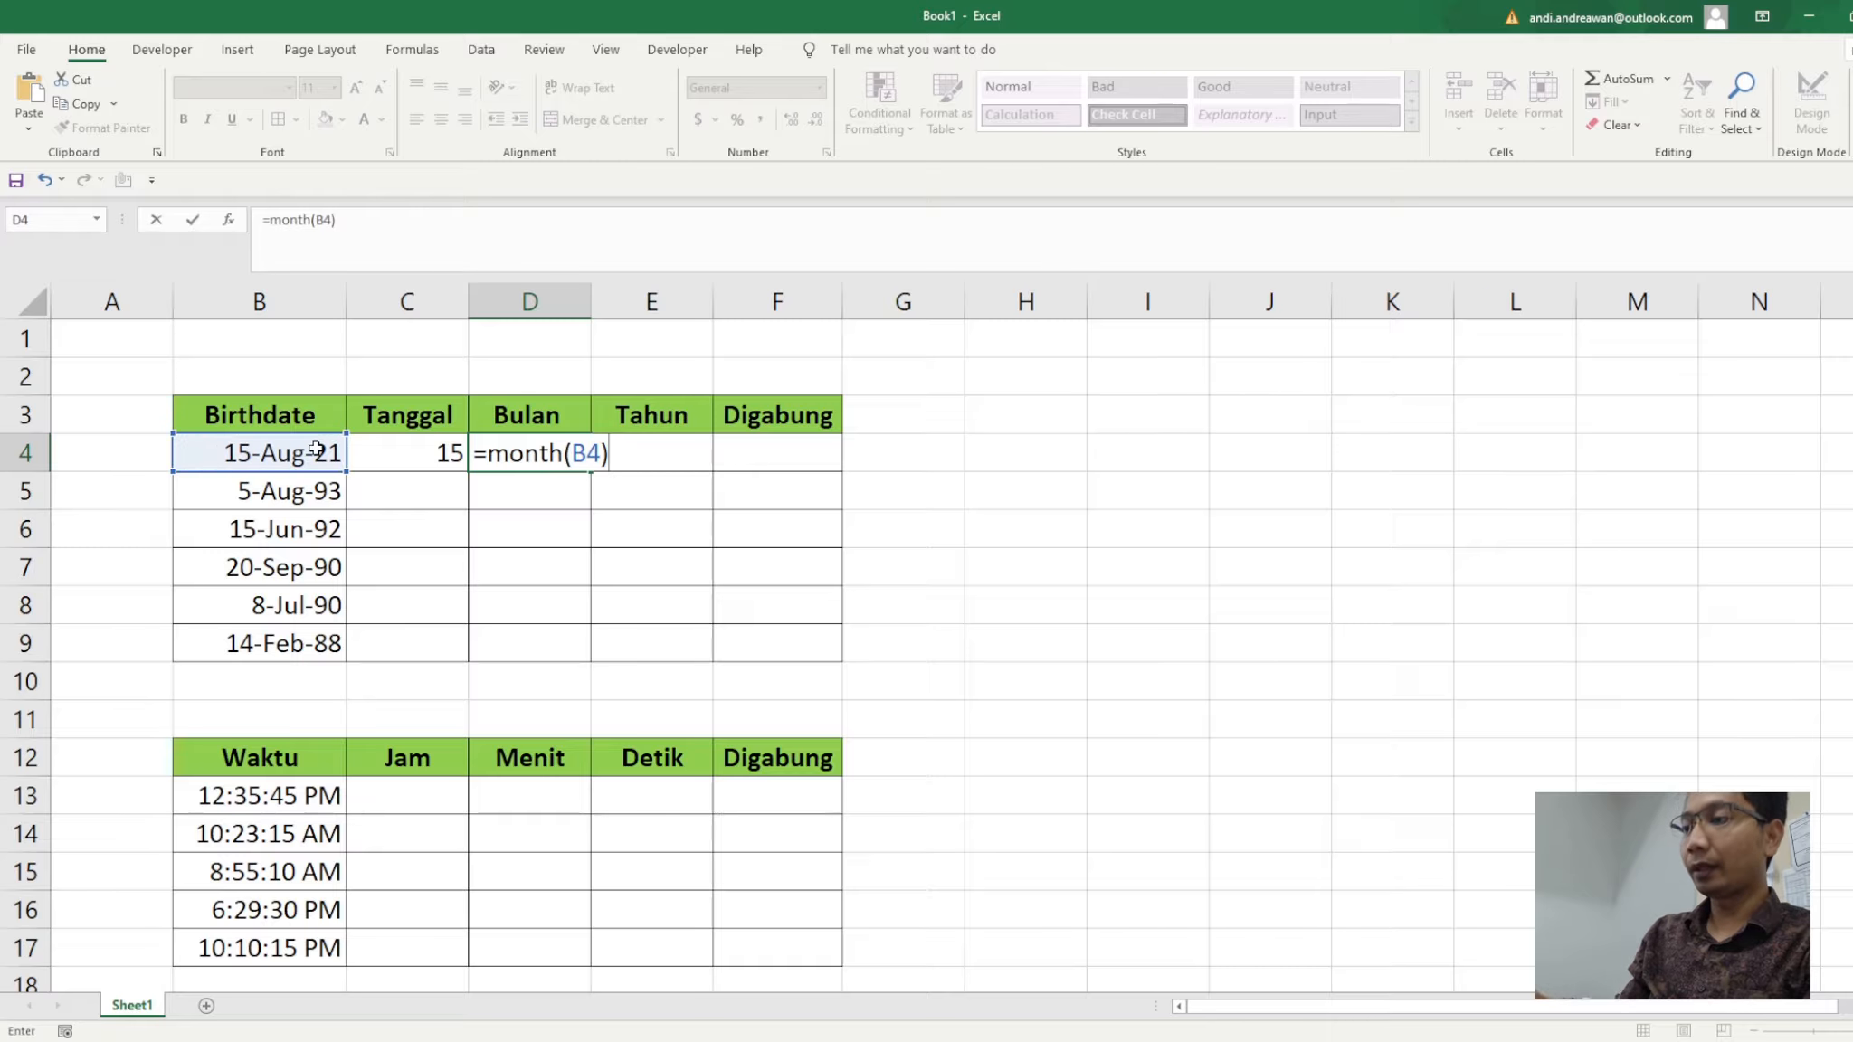
{"action": "key", "text": "Return"}
{"action": "key", "text": "Up"}
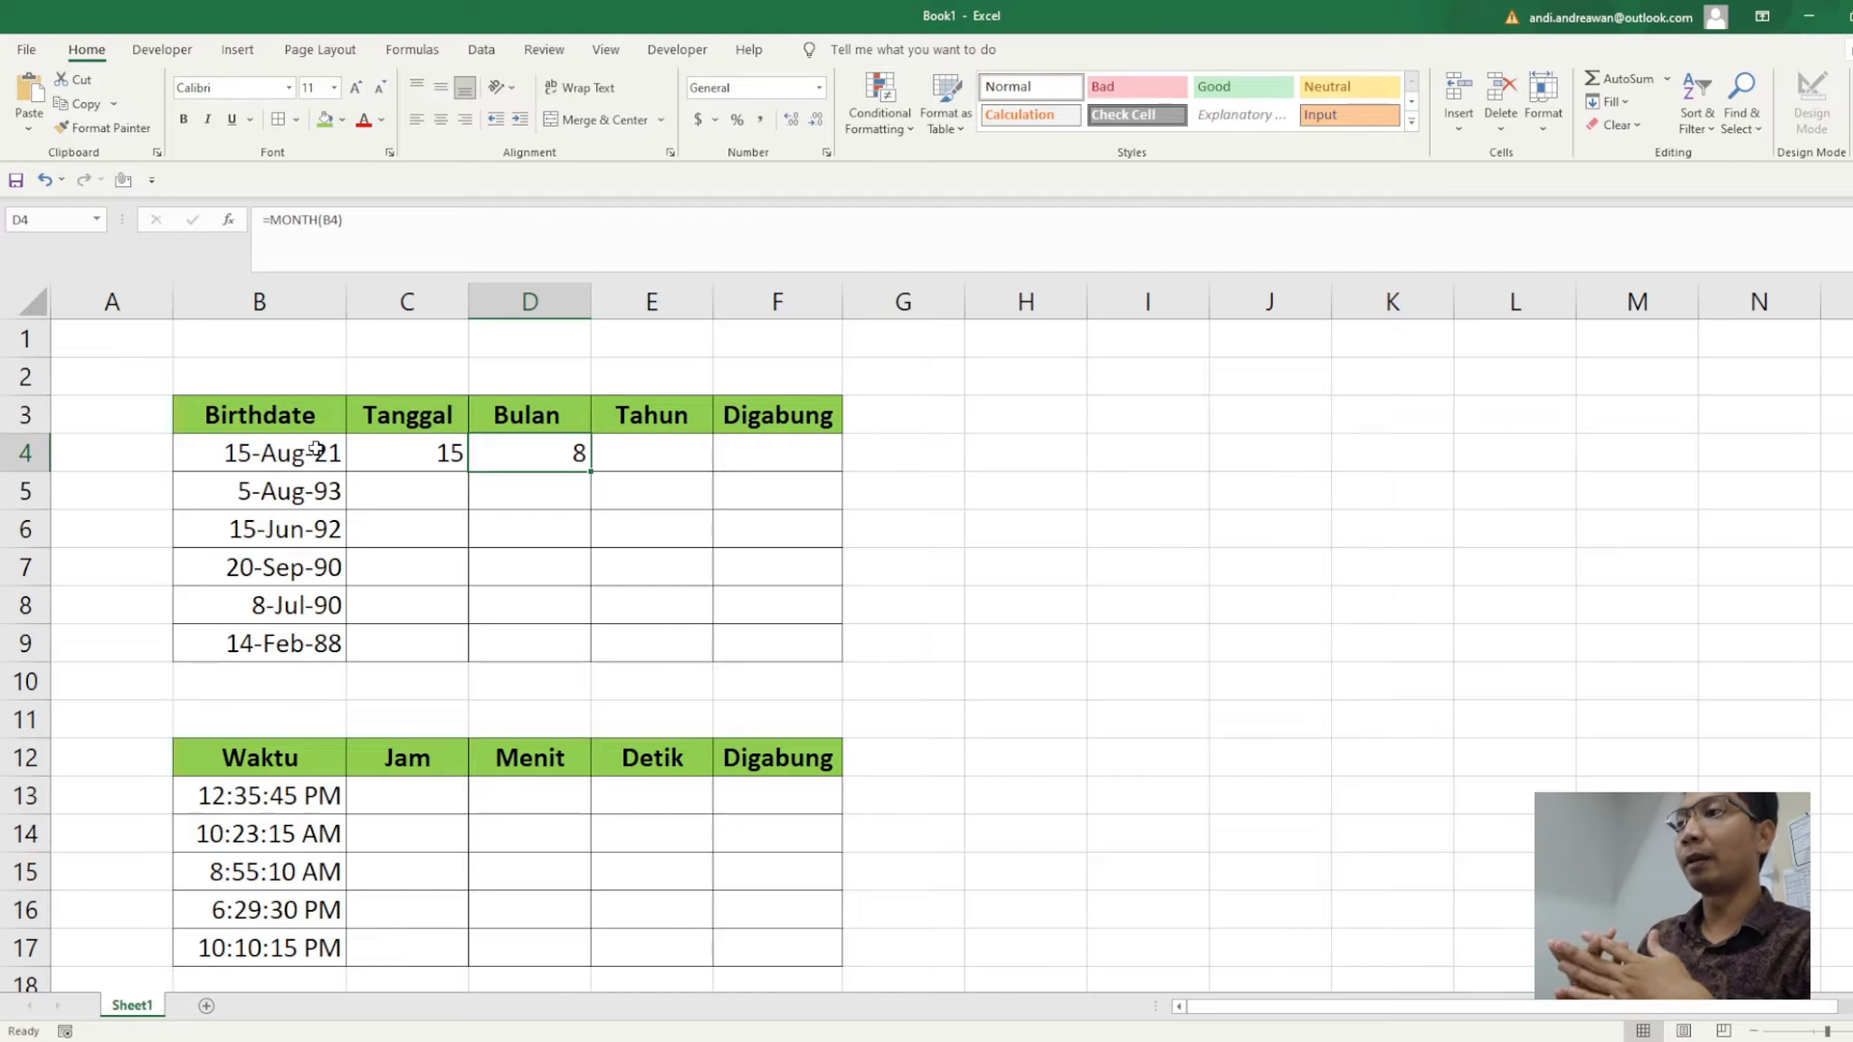
Extract the year from the first birthdate with =YEAR(B4) in the Tahun cell E4
{"action": "key", "text": "Right"}
{"action": "type", "text": "="}
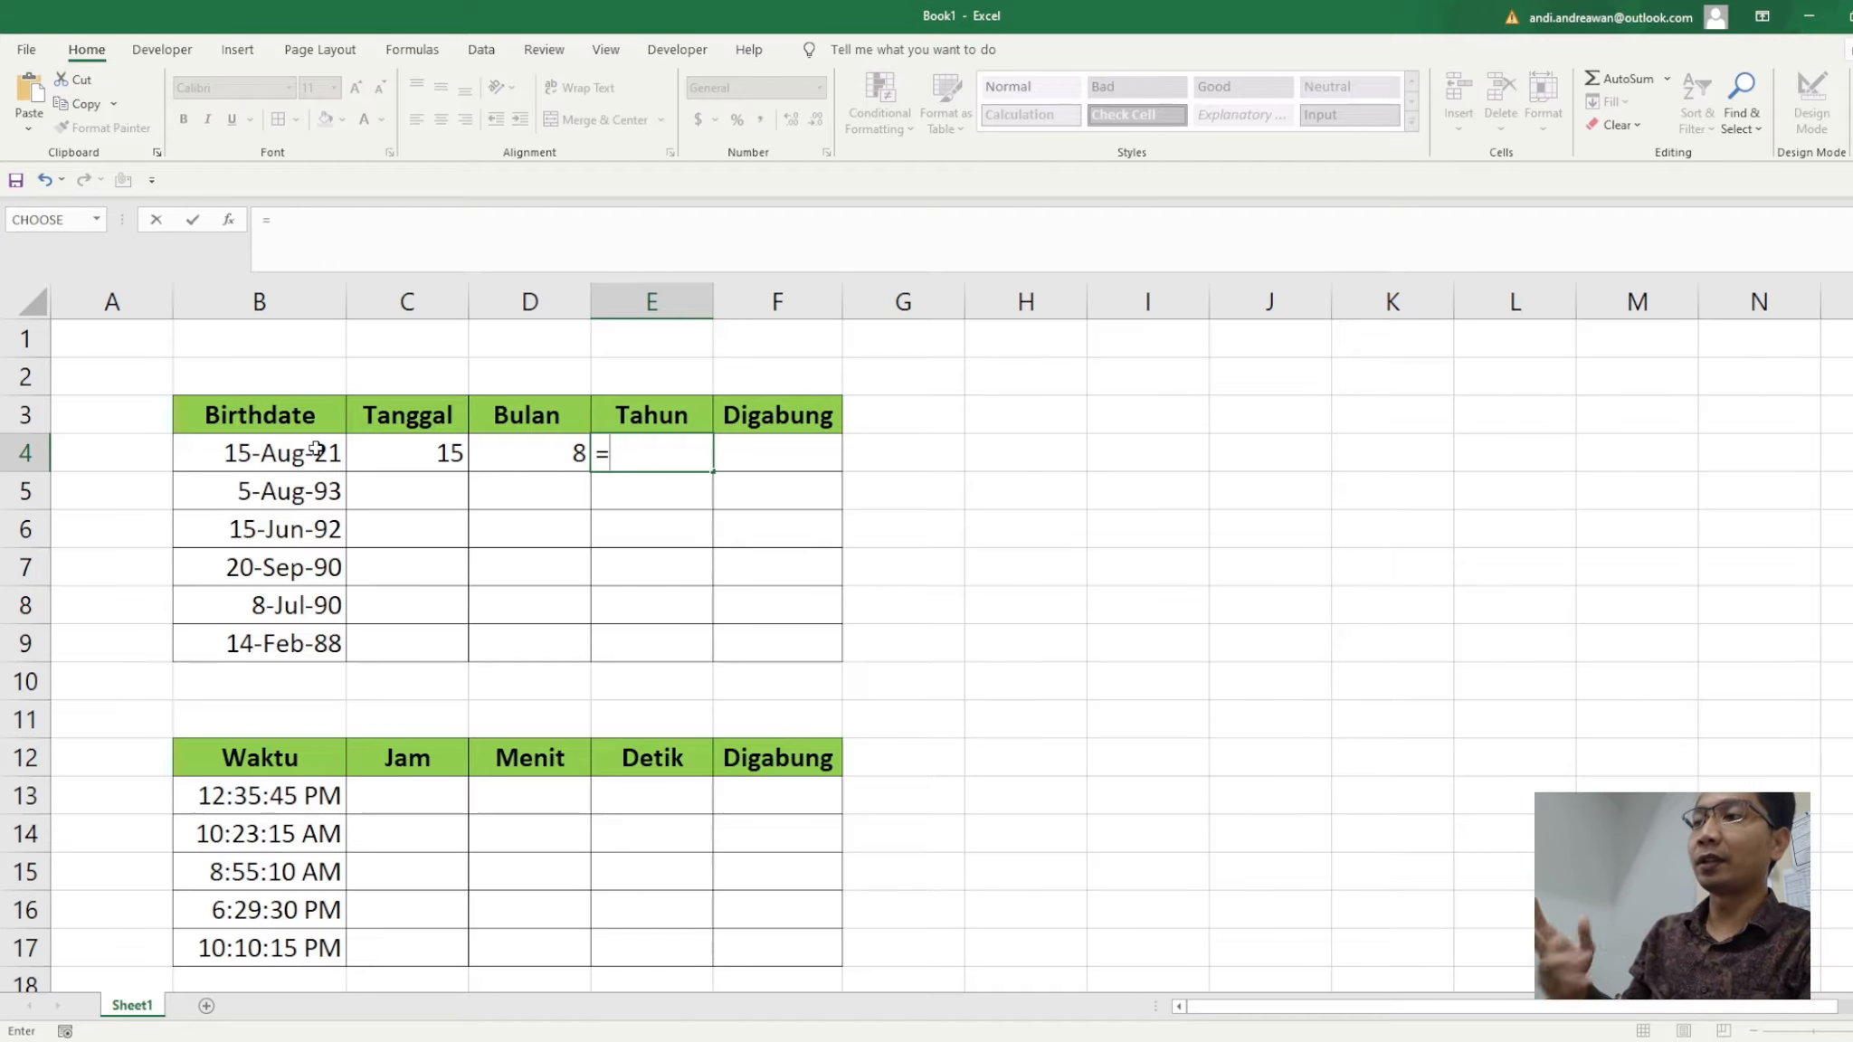
{"action": "type", "text": "year"}
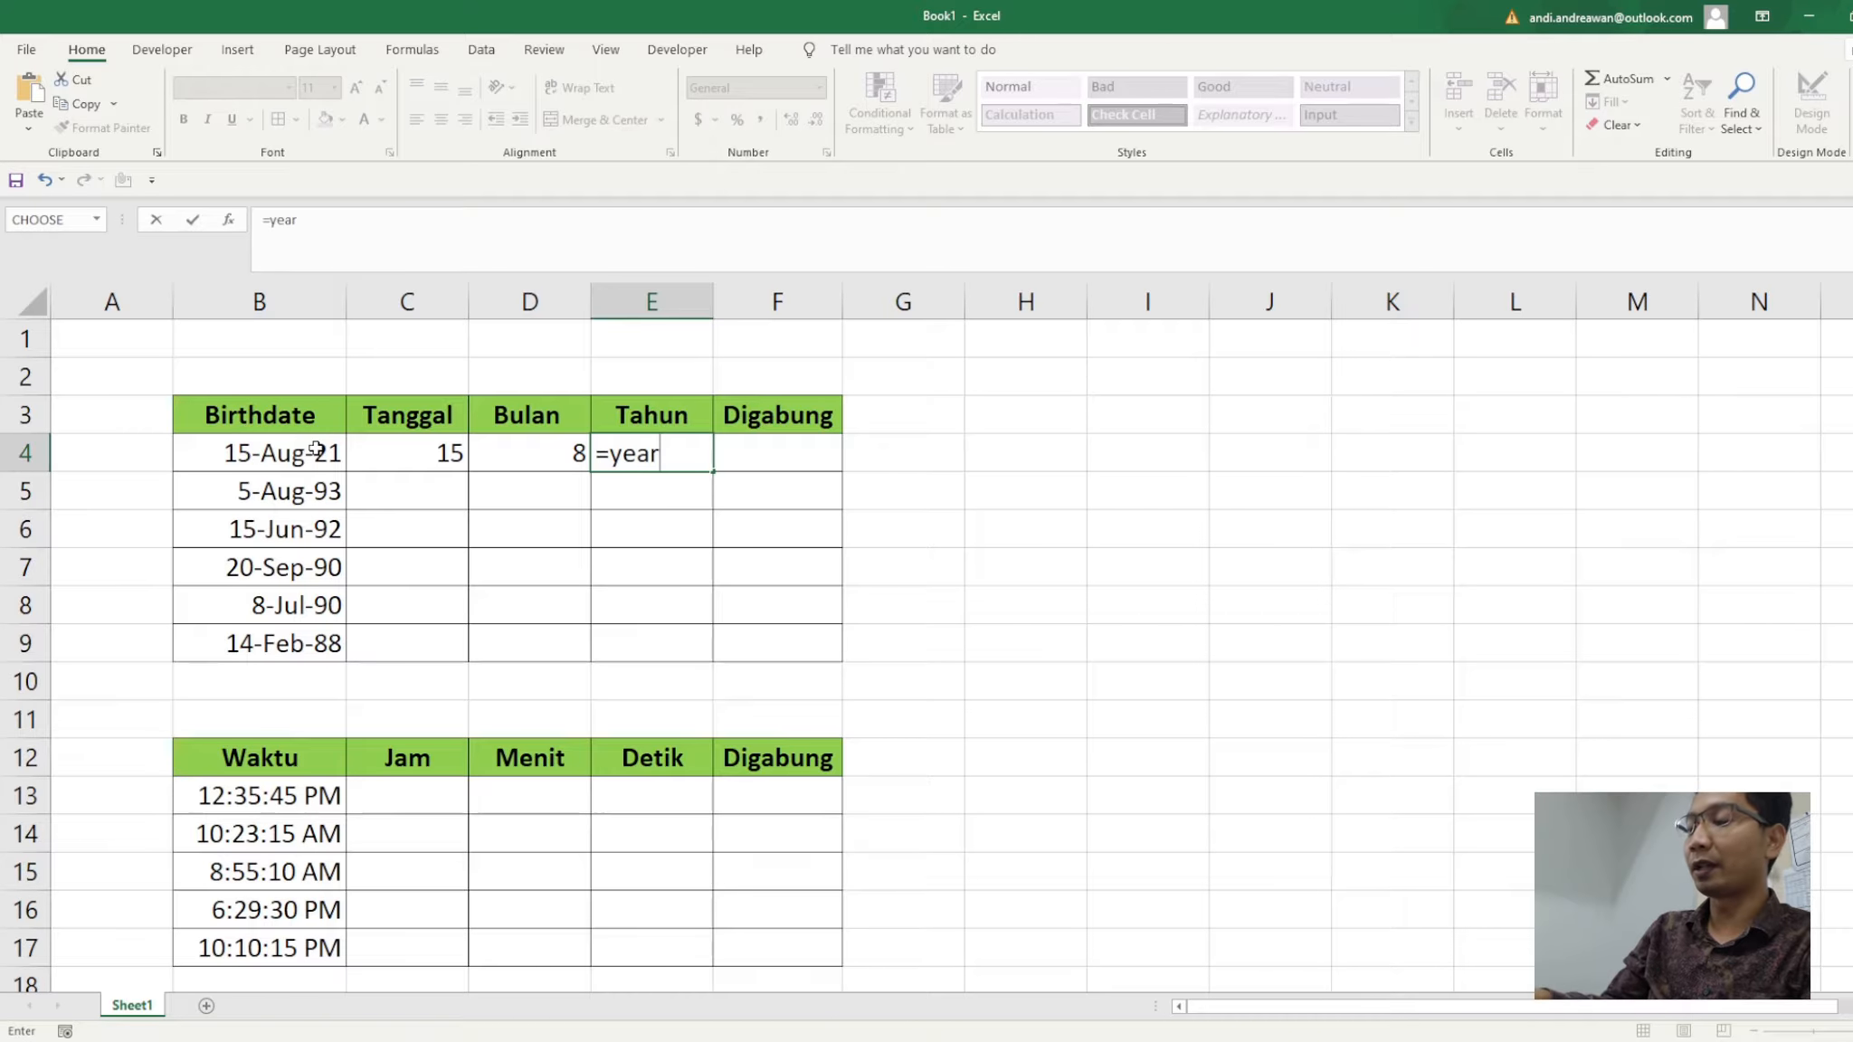
{"action": "type", "text": "("}
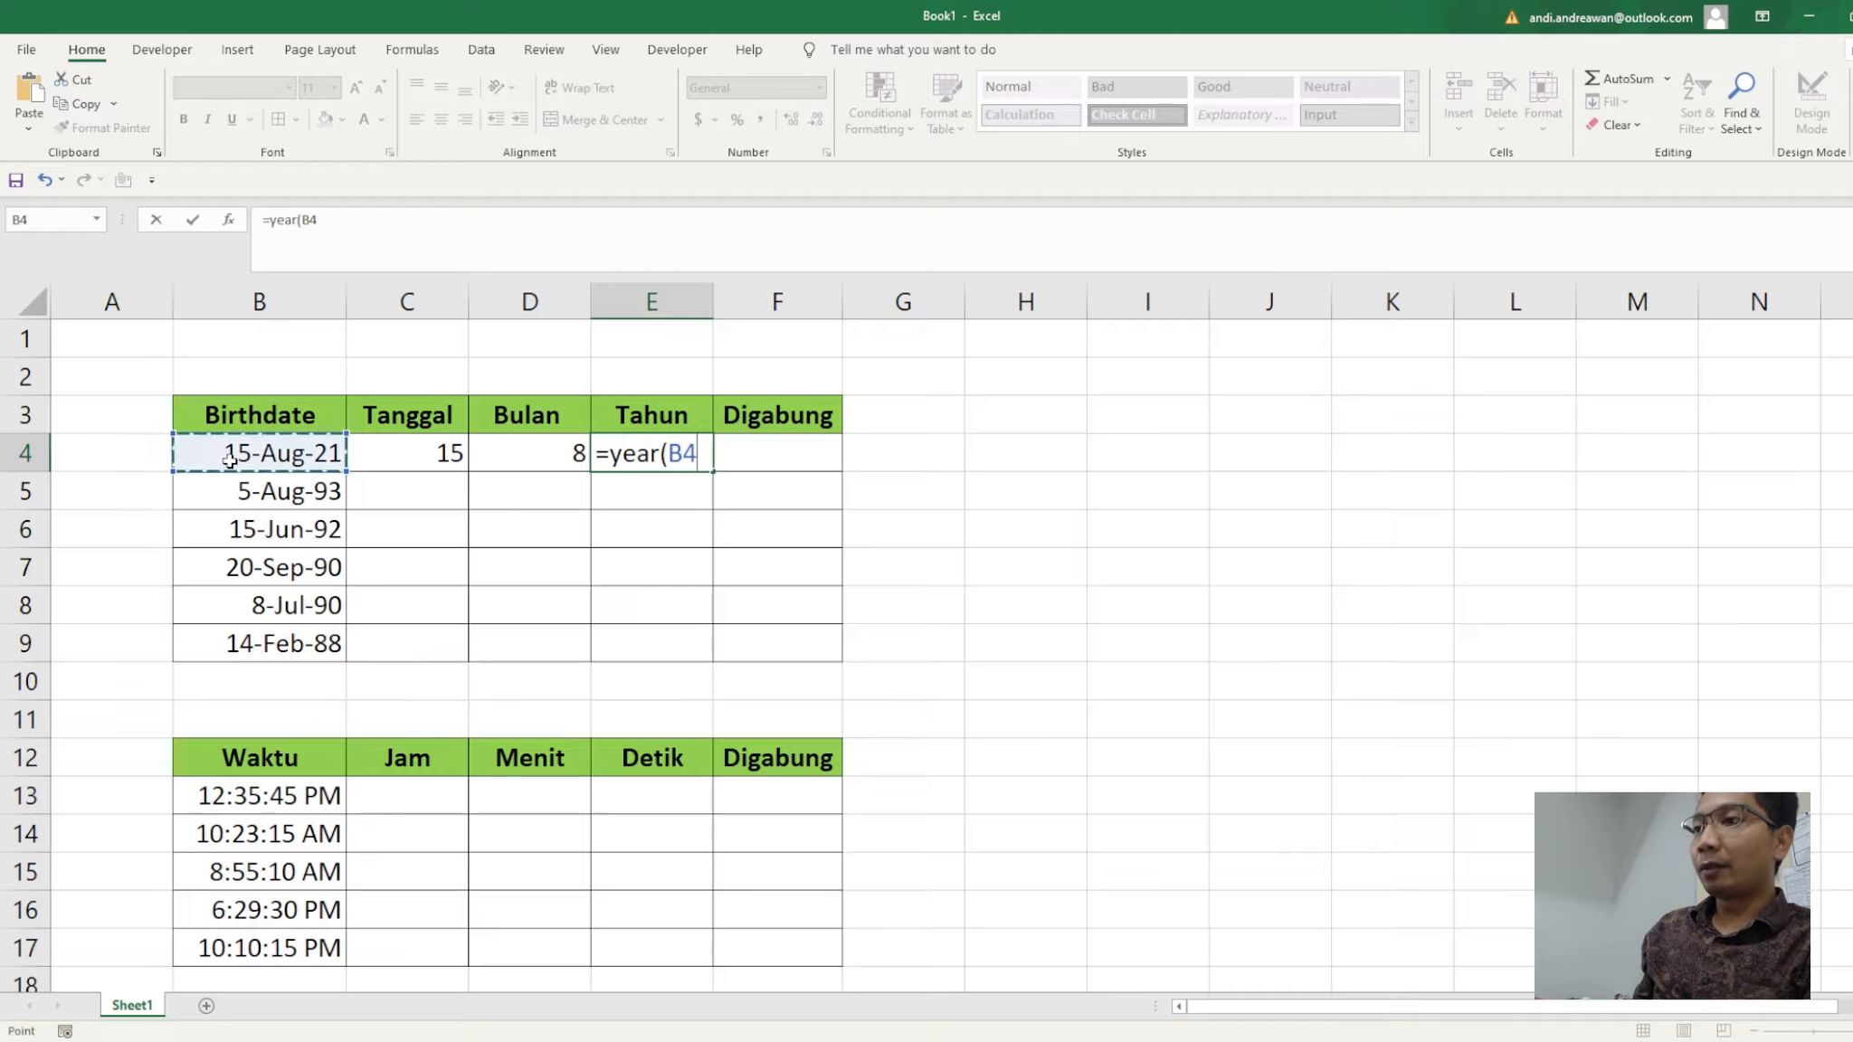
{"action": "left_click", "coordinate": [231, 463]}
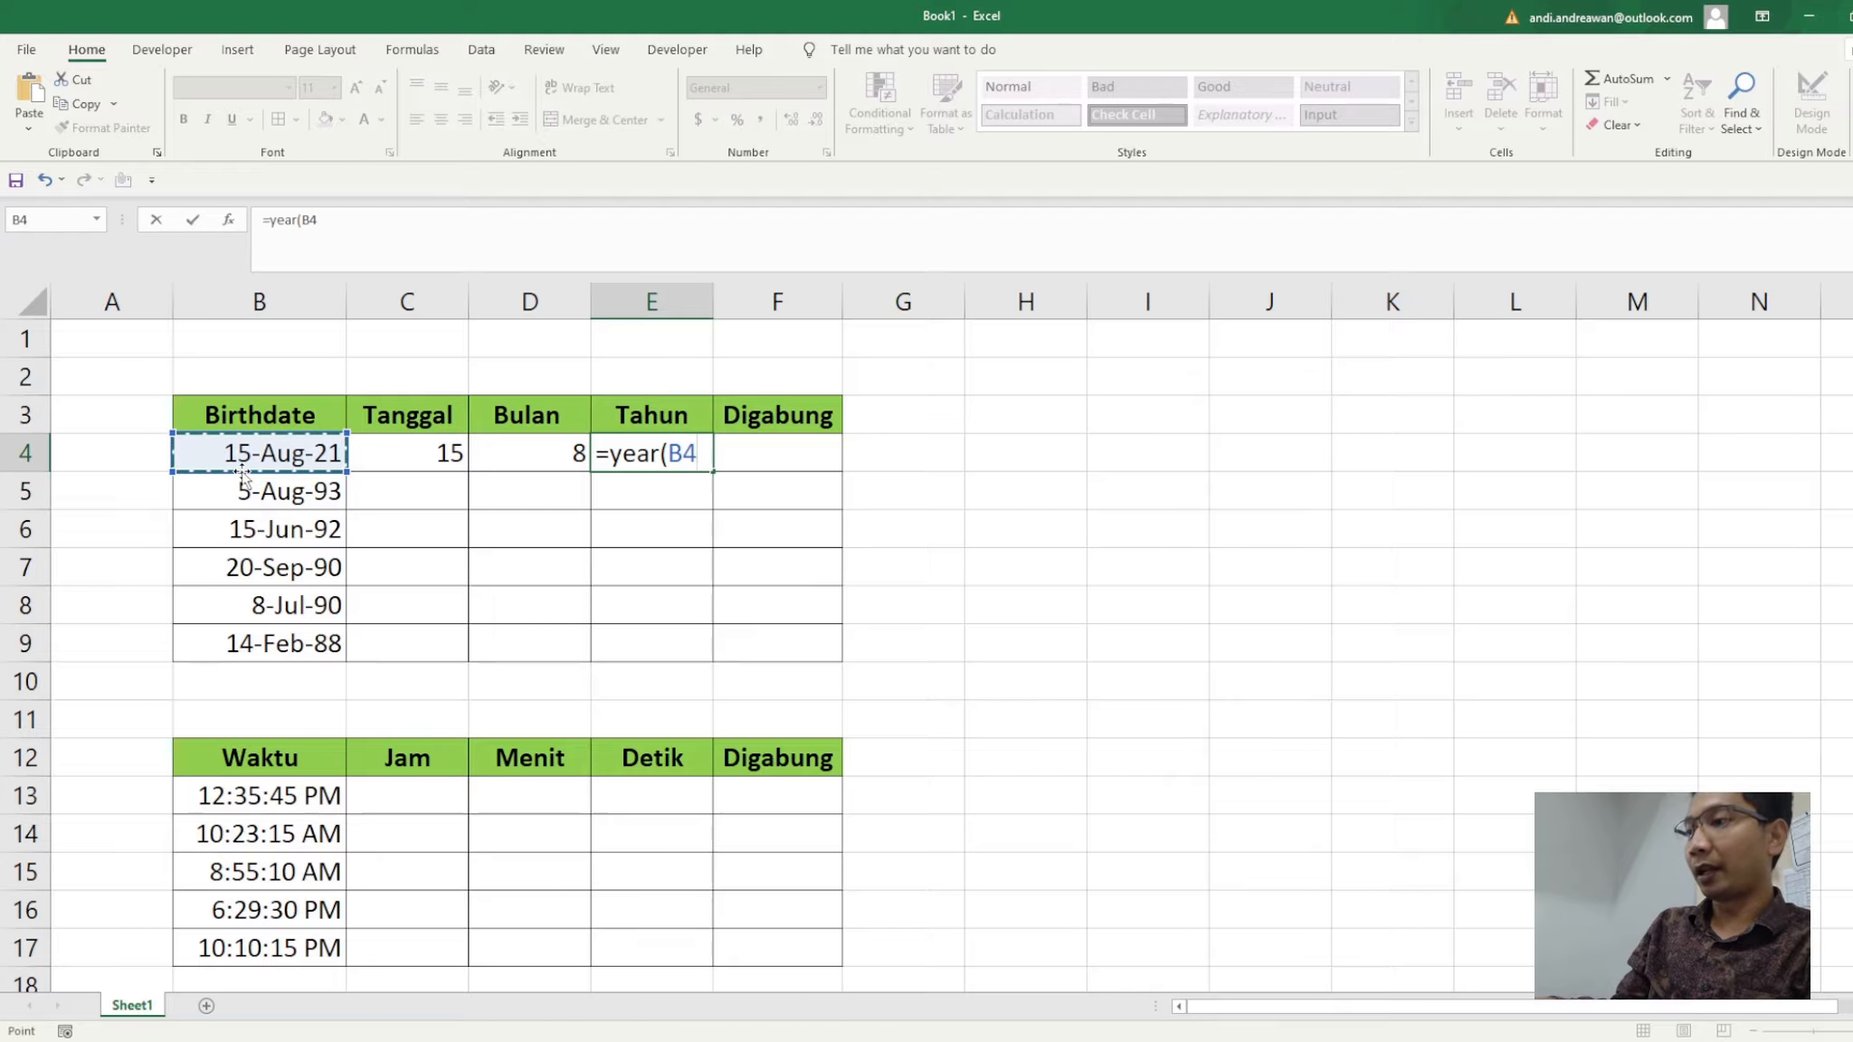
{"action": "key", "text": "Return"}
{"action": "key", "text": "Up"}
Fill the day, month and year formulas in C4:E4 down to row 9
{"action": "key", "text": "Left"}
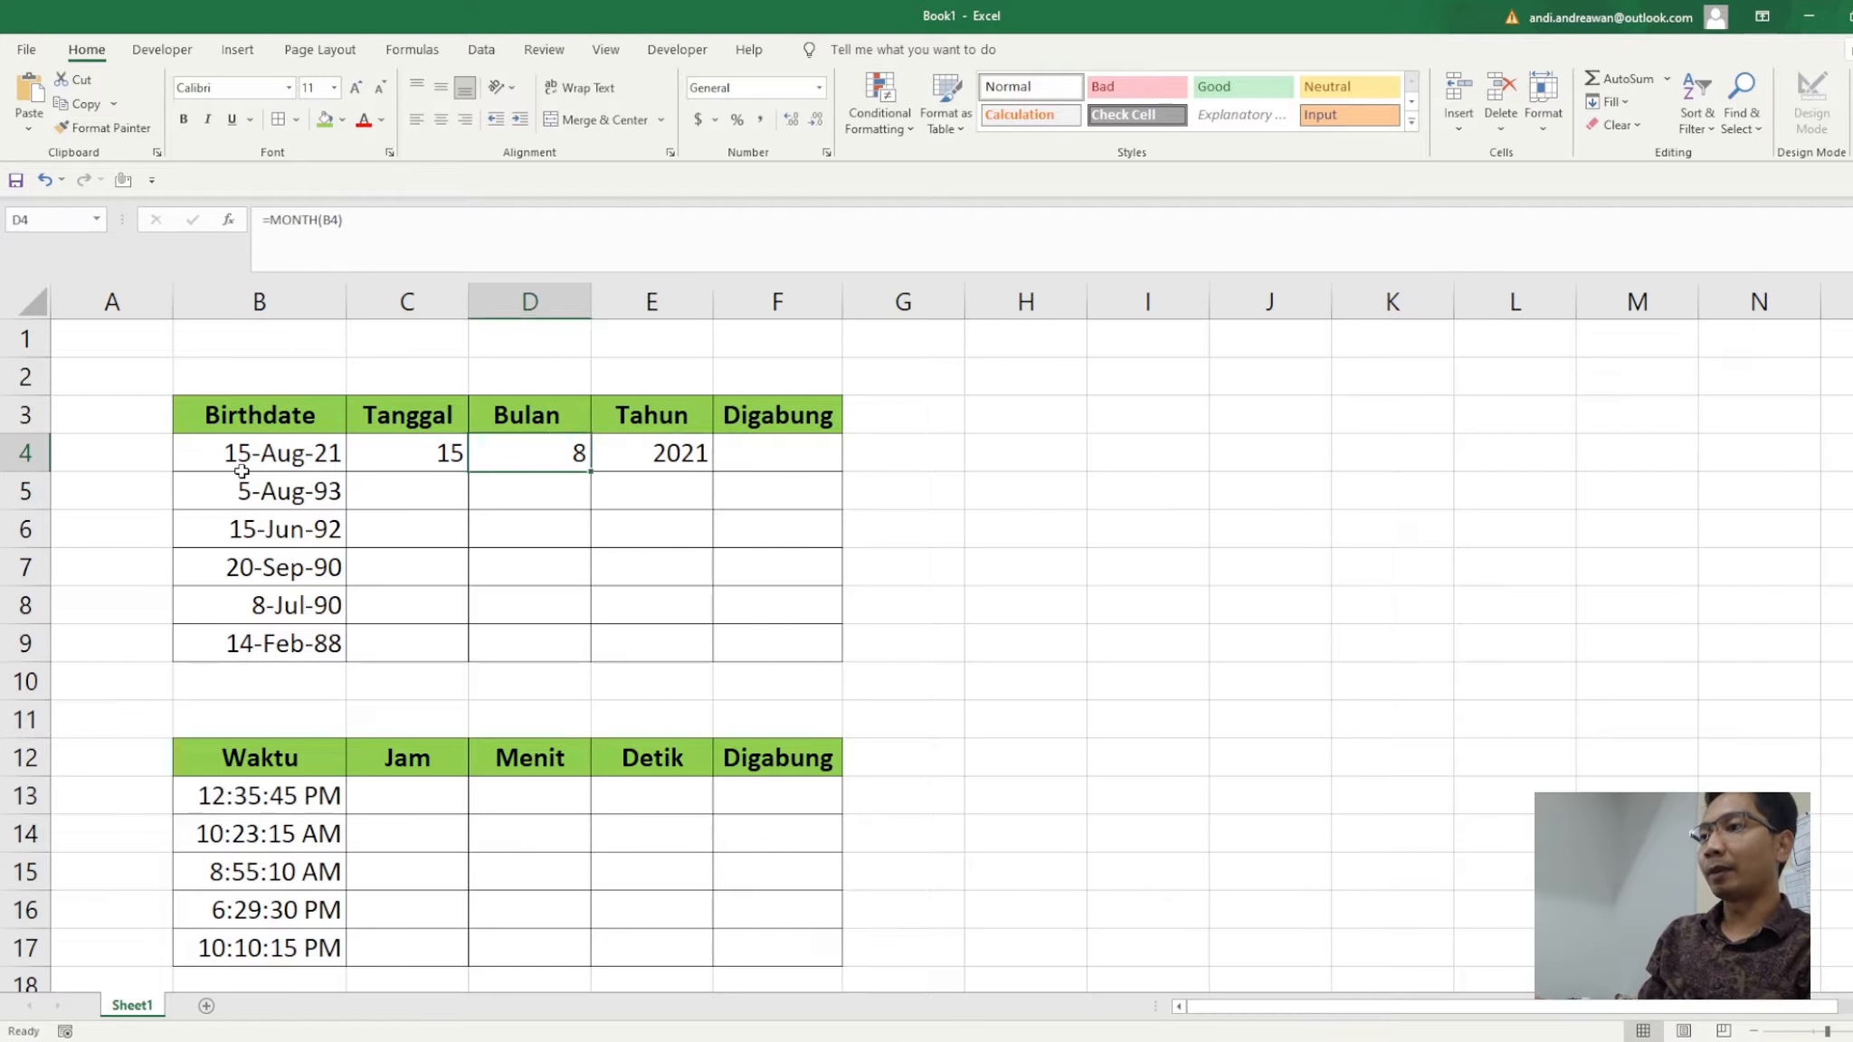
{"action": "key", "text": "Left"}
{"action": "key", "text": "Right"}
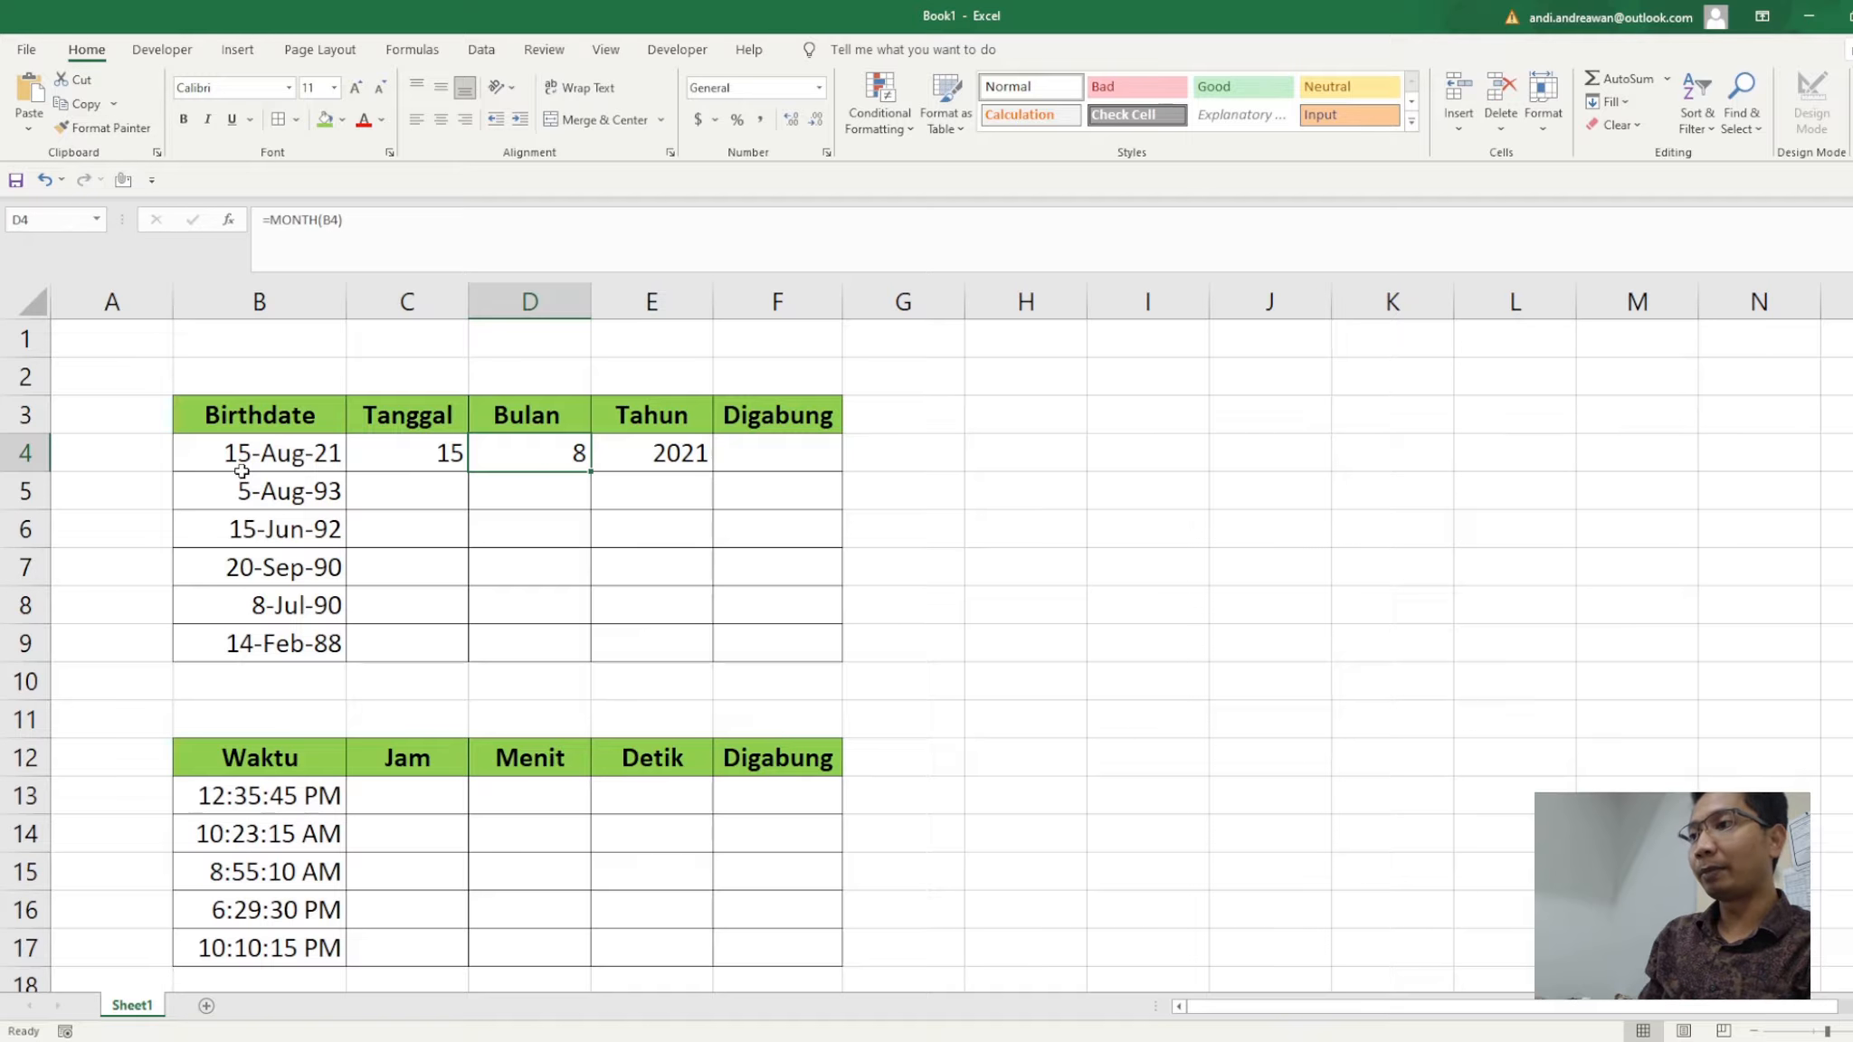
{"action": "key", "text": "shift+Right"}
{"action": "key", "text": "Left"}
{"action": "key", "text": "shift+Right"}
{"action": "key", "text": "shift+Right"}
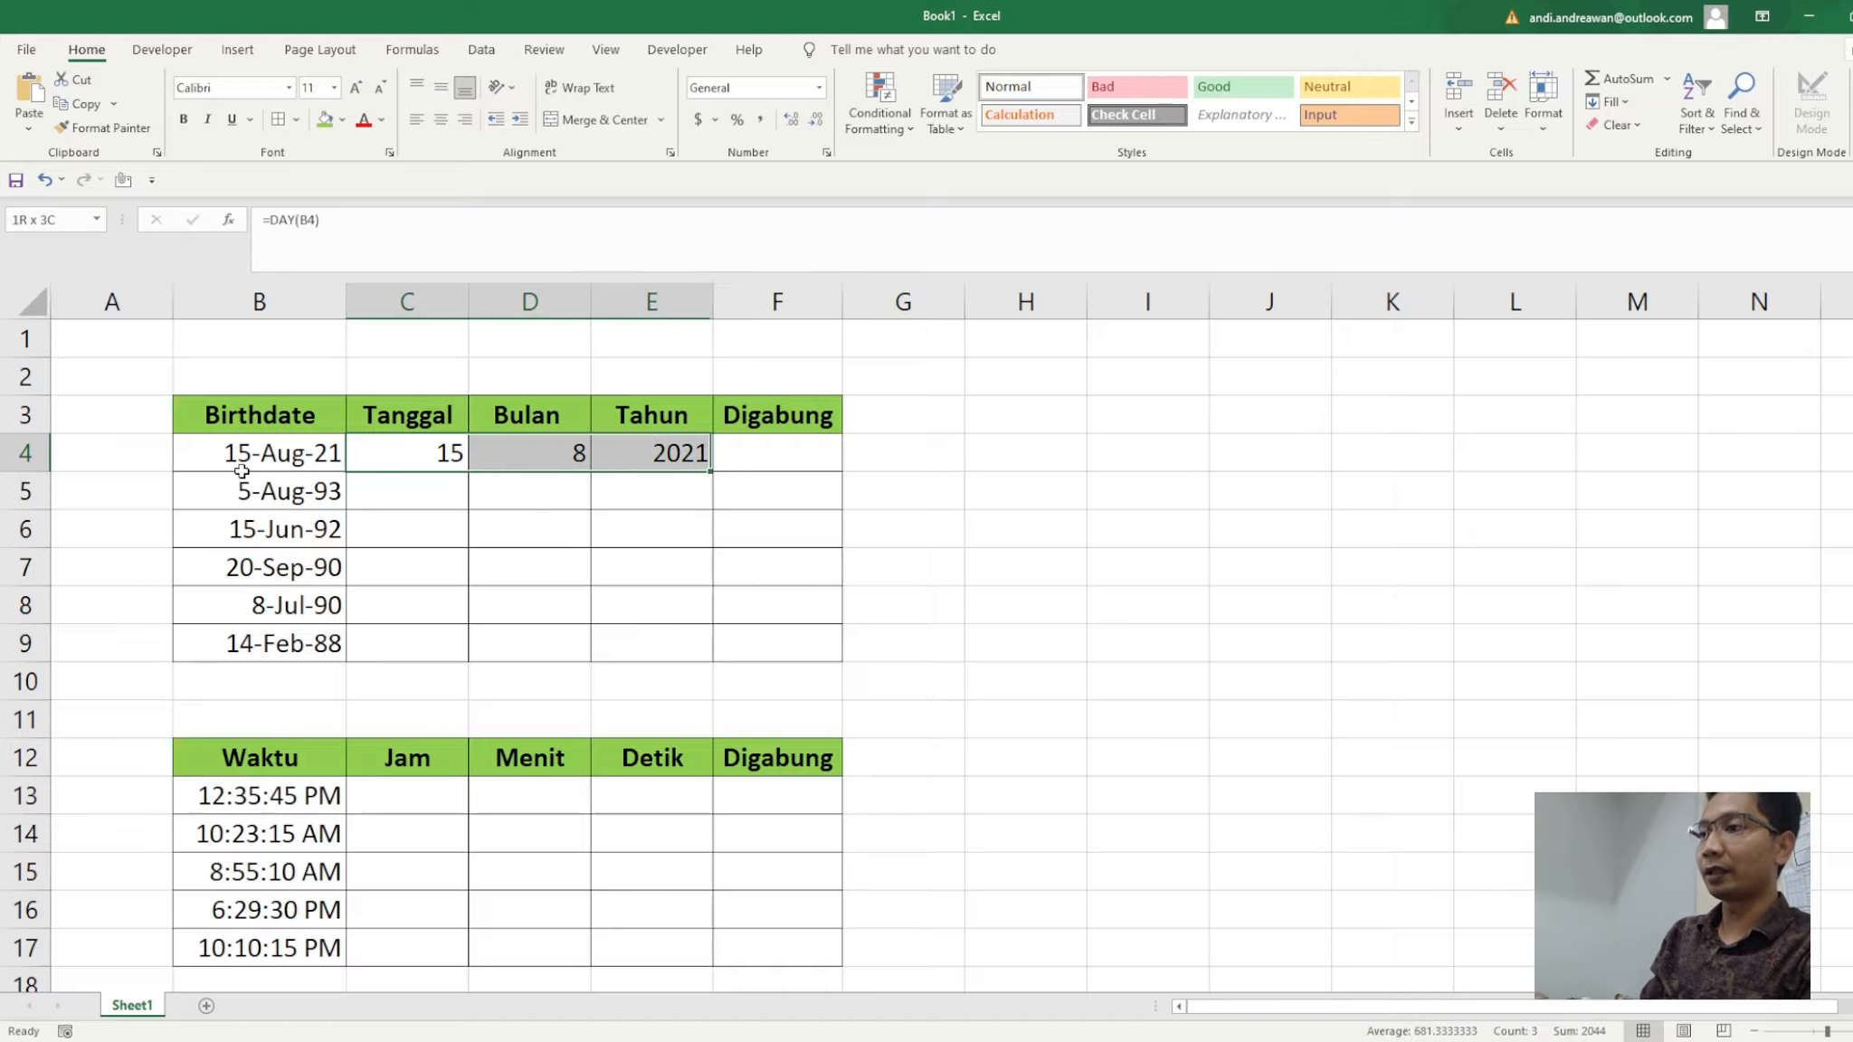
{"action": "double_click", "coordinate": [712, 472]}
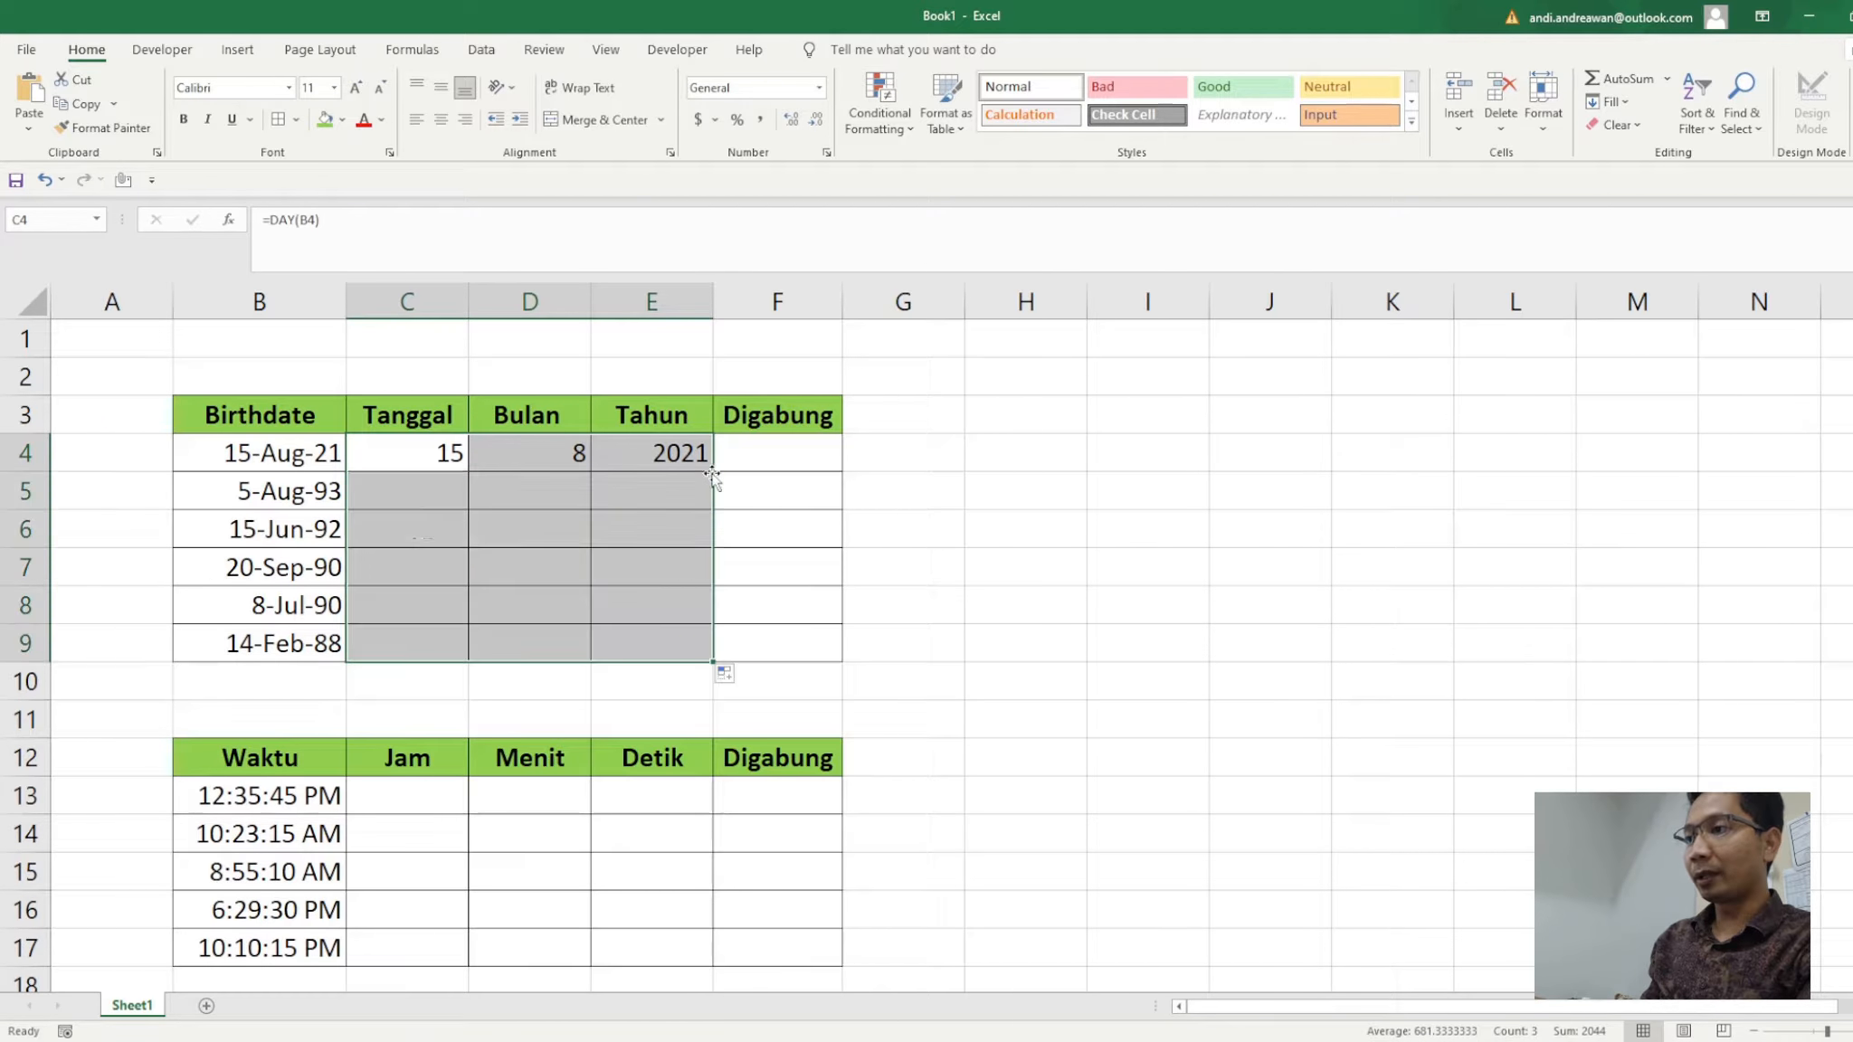
{"action": "left_click", "coordinate": [530, 616]}
{"action": "left_click", "coordinate": [586, 572]}
{"action": "left_click", "coordinate": [451, 448]}
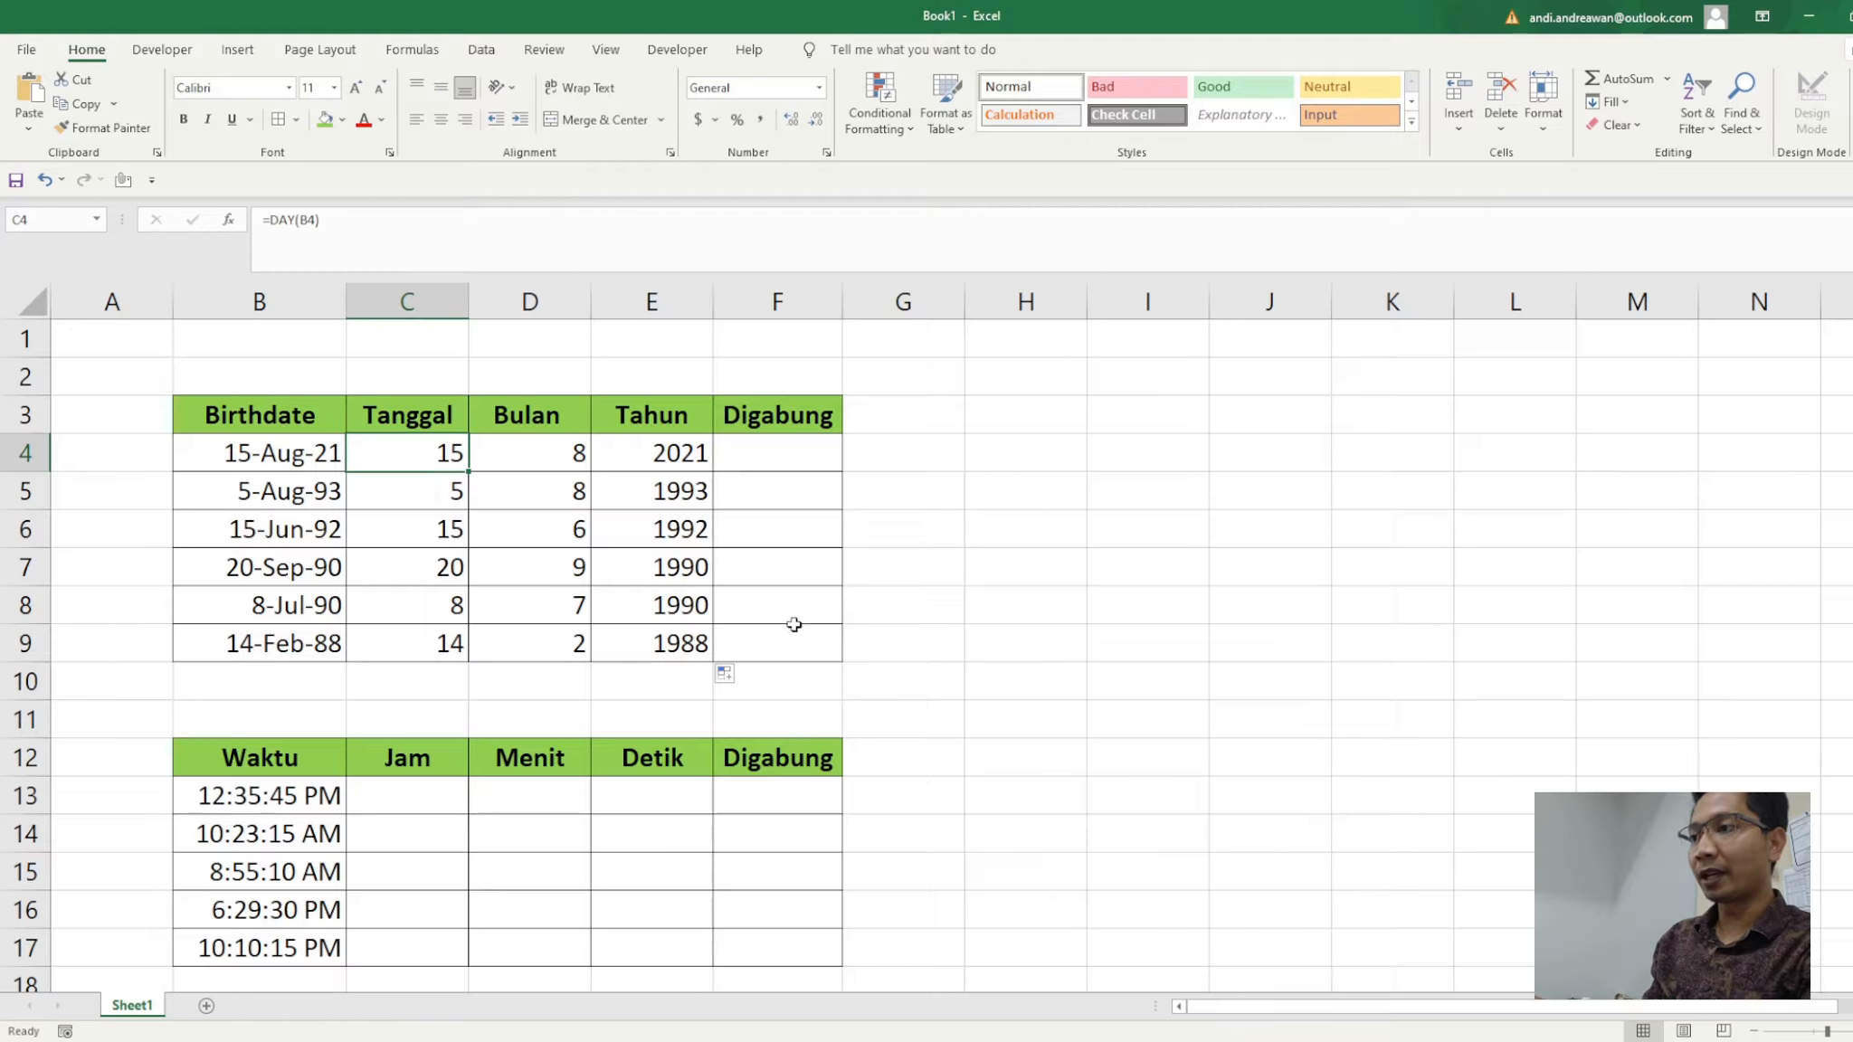
Recombine the date parts with =DATE(E4,D4,C4) in the Digabung cell F4 and fill the formula down to F9
{"action": "left_click", "coordinate": [796, 461]}
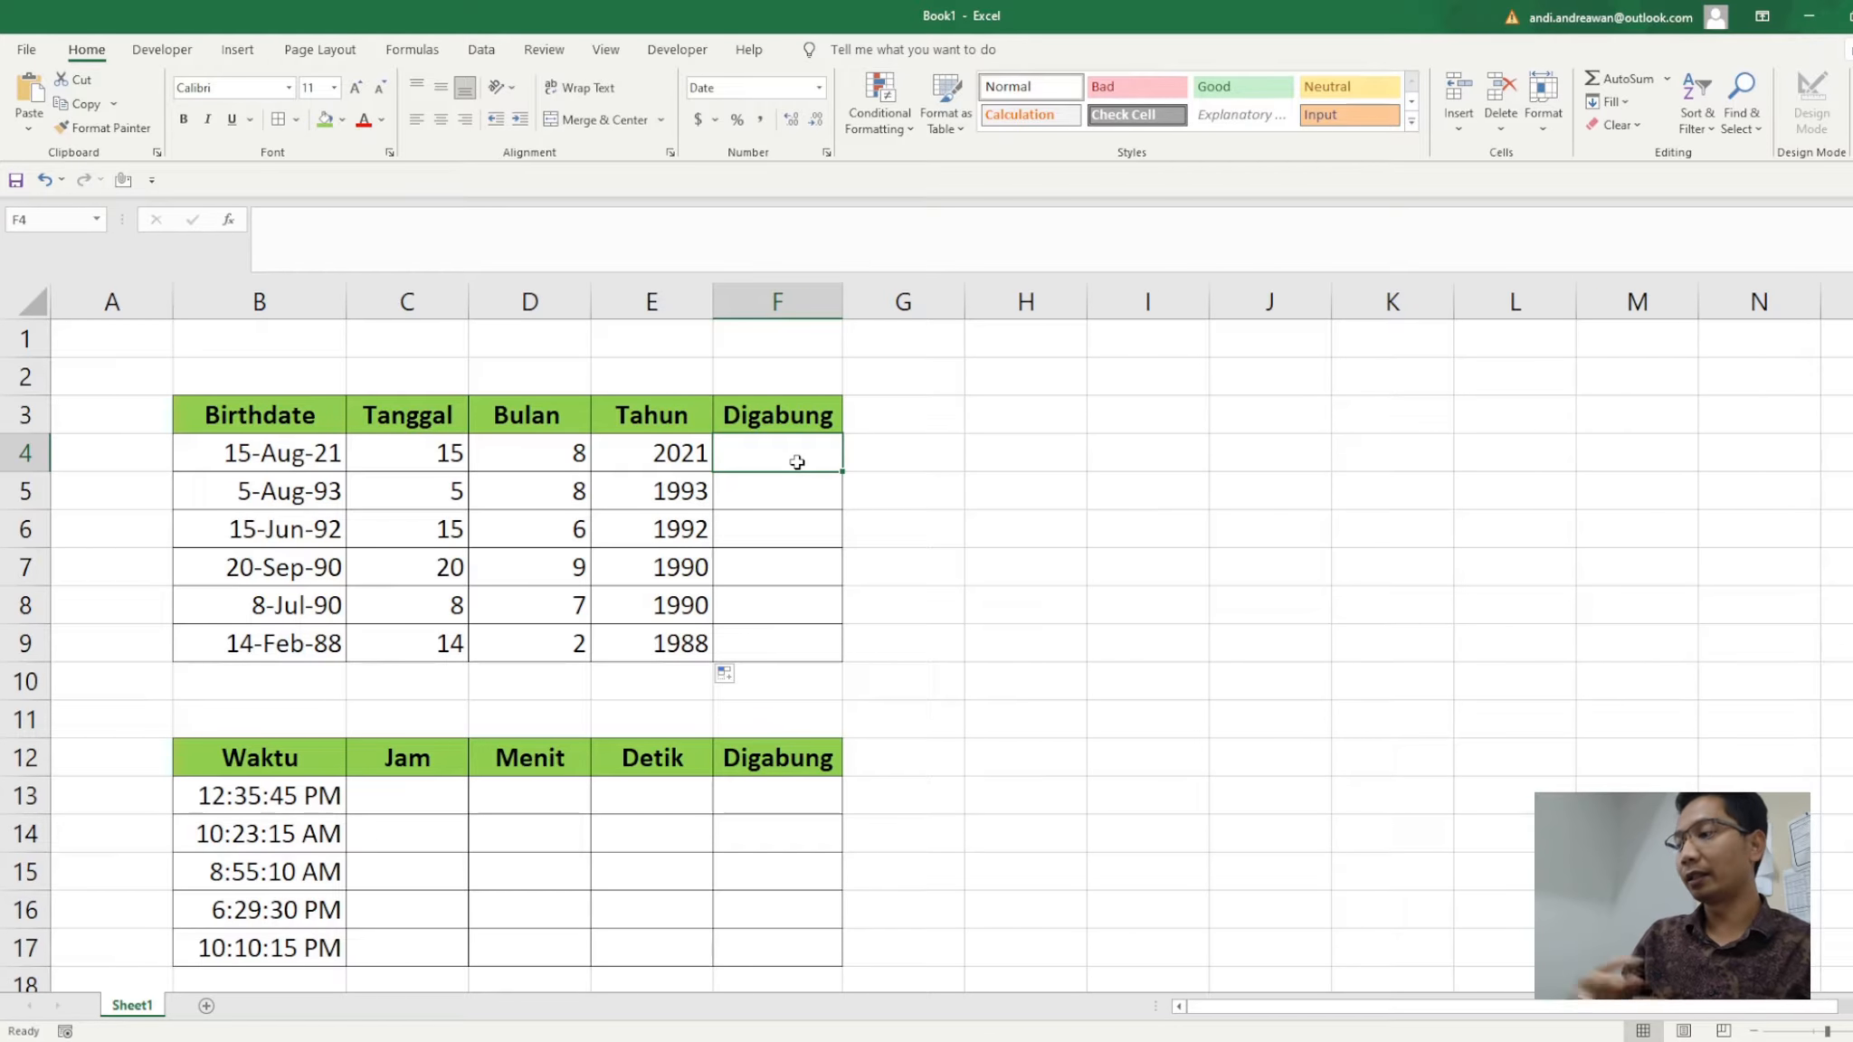
{"action": "type", "text": "="}
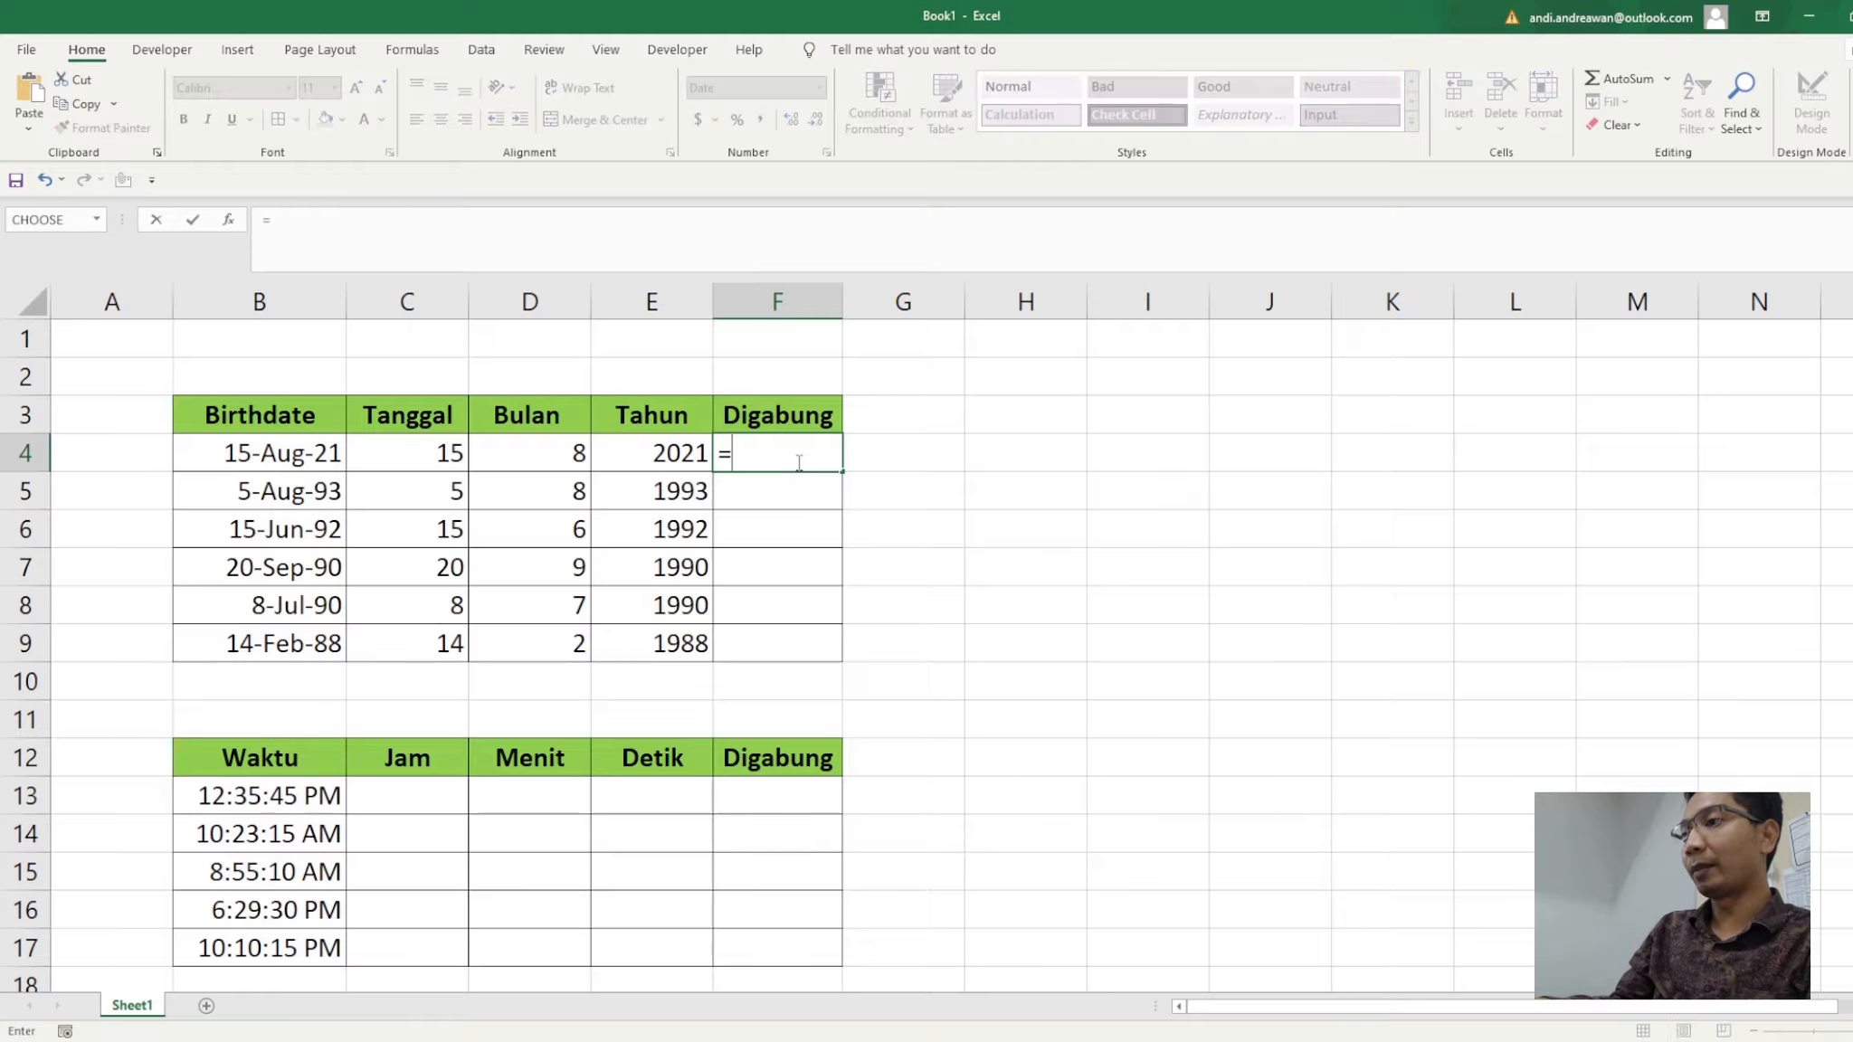
{"action": "type", "text": "date("}
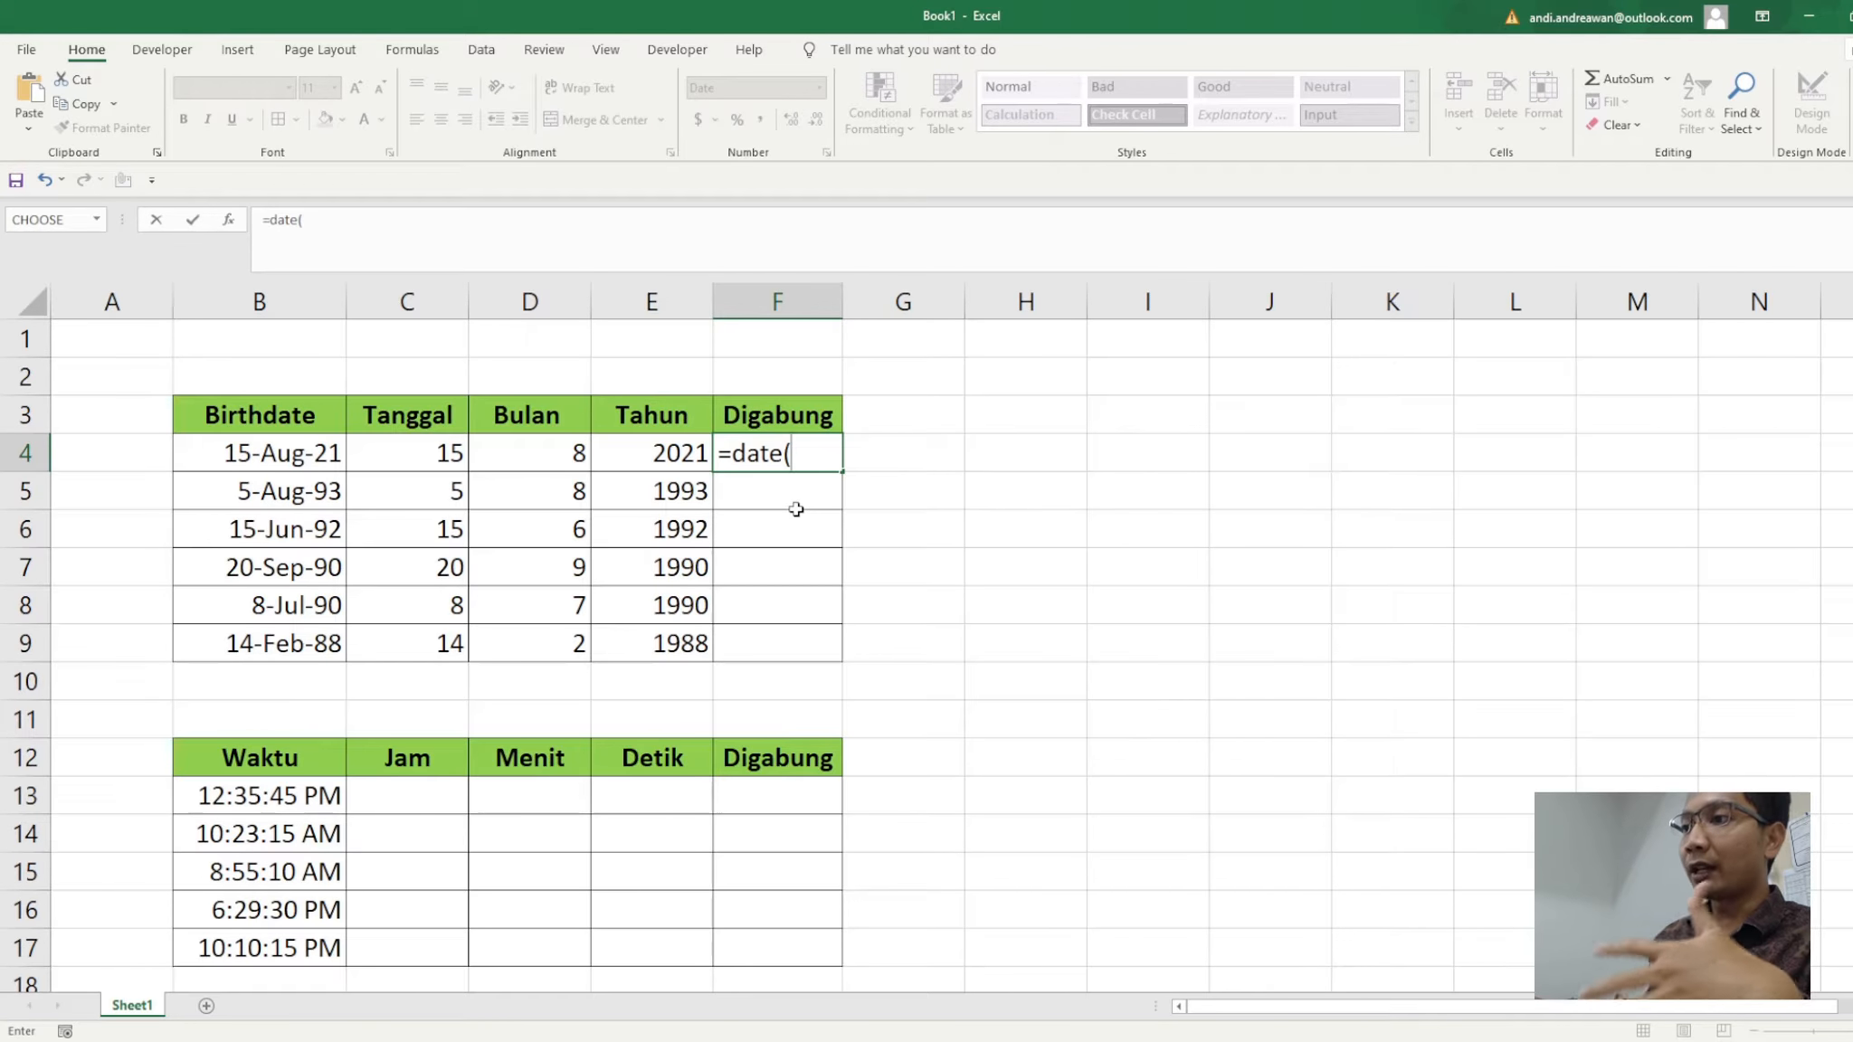
{"action": "left_click", "coordinate": [680, 452]}
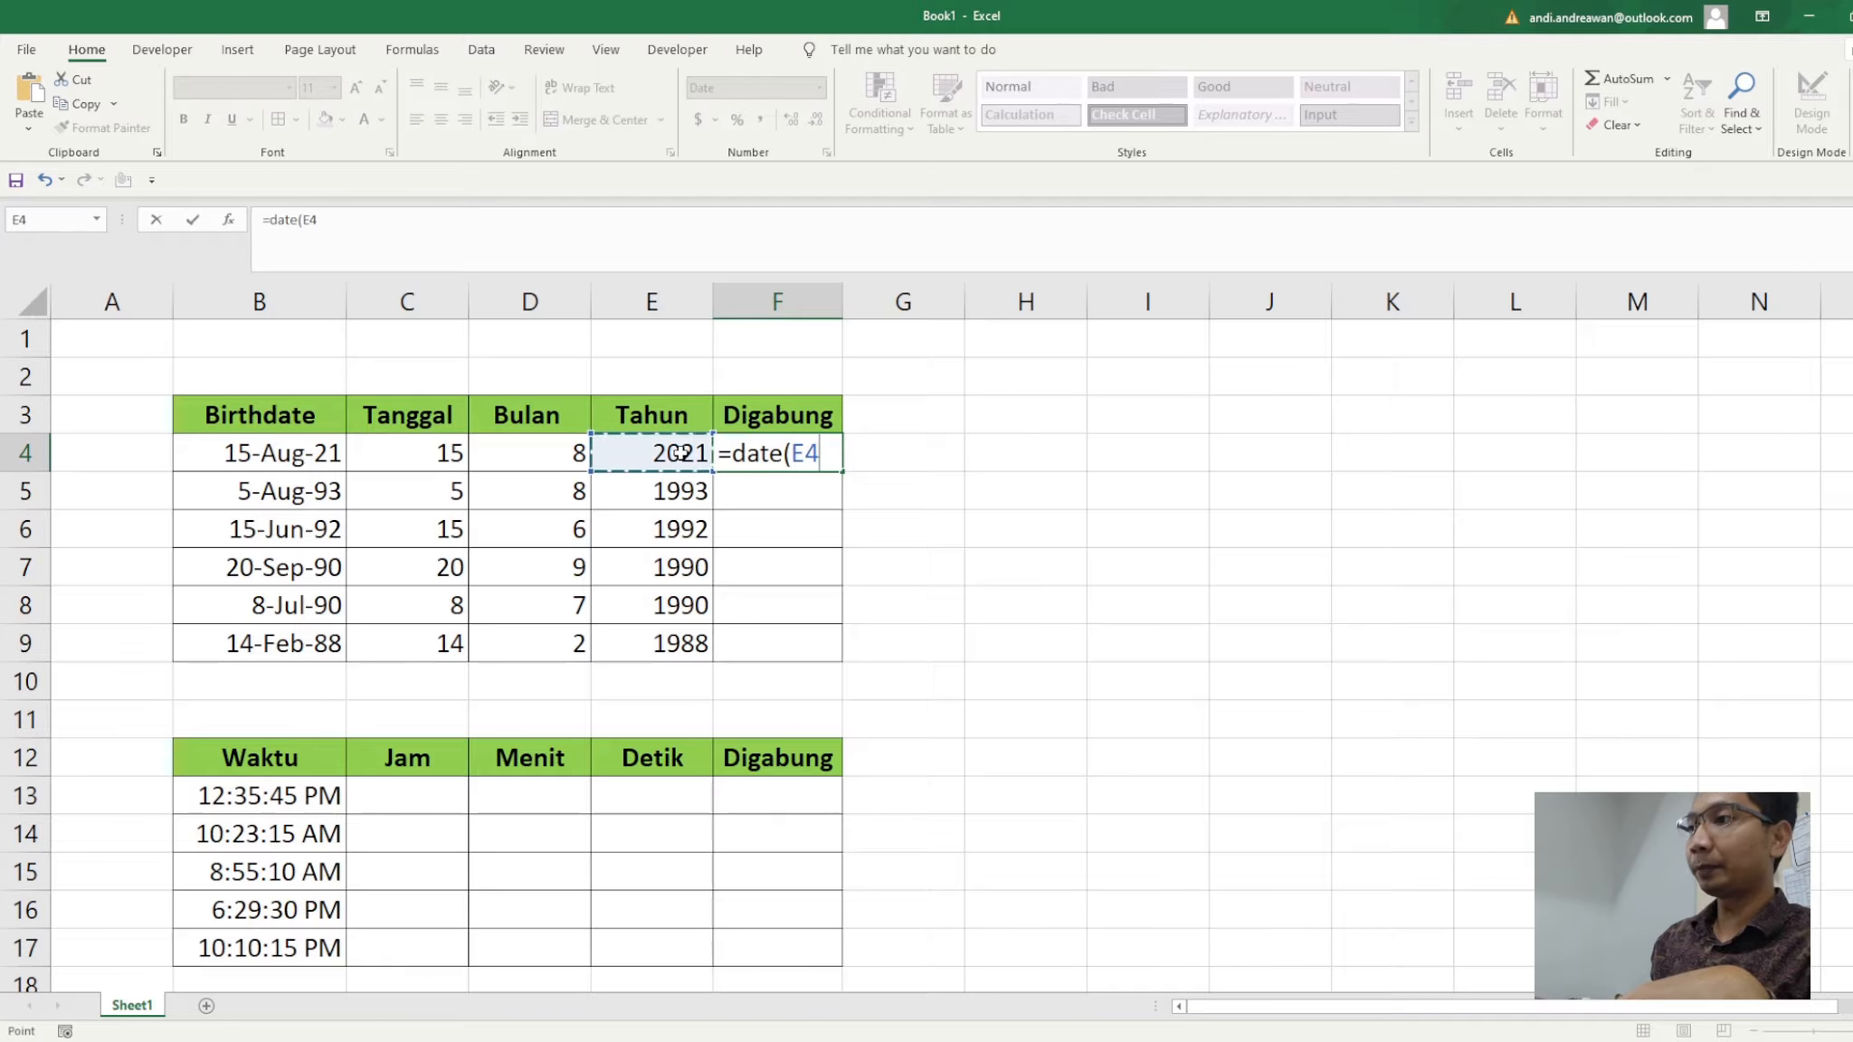
{"action": "type", "text": ","}
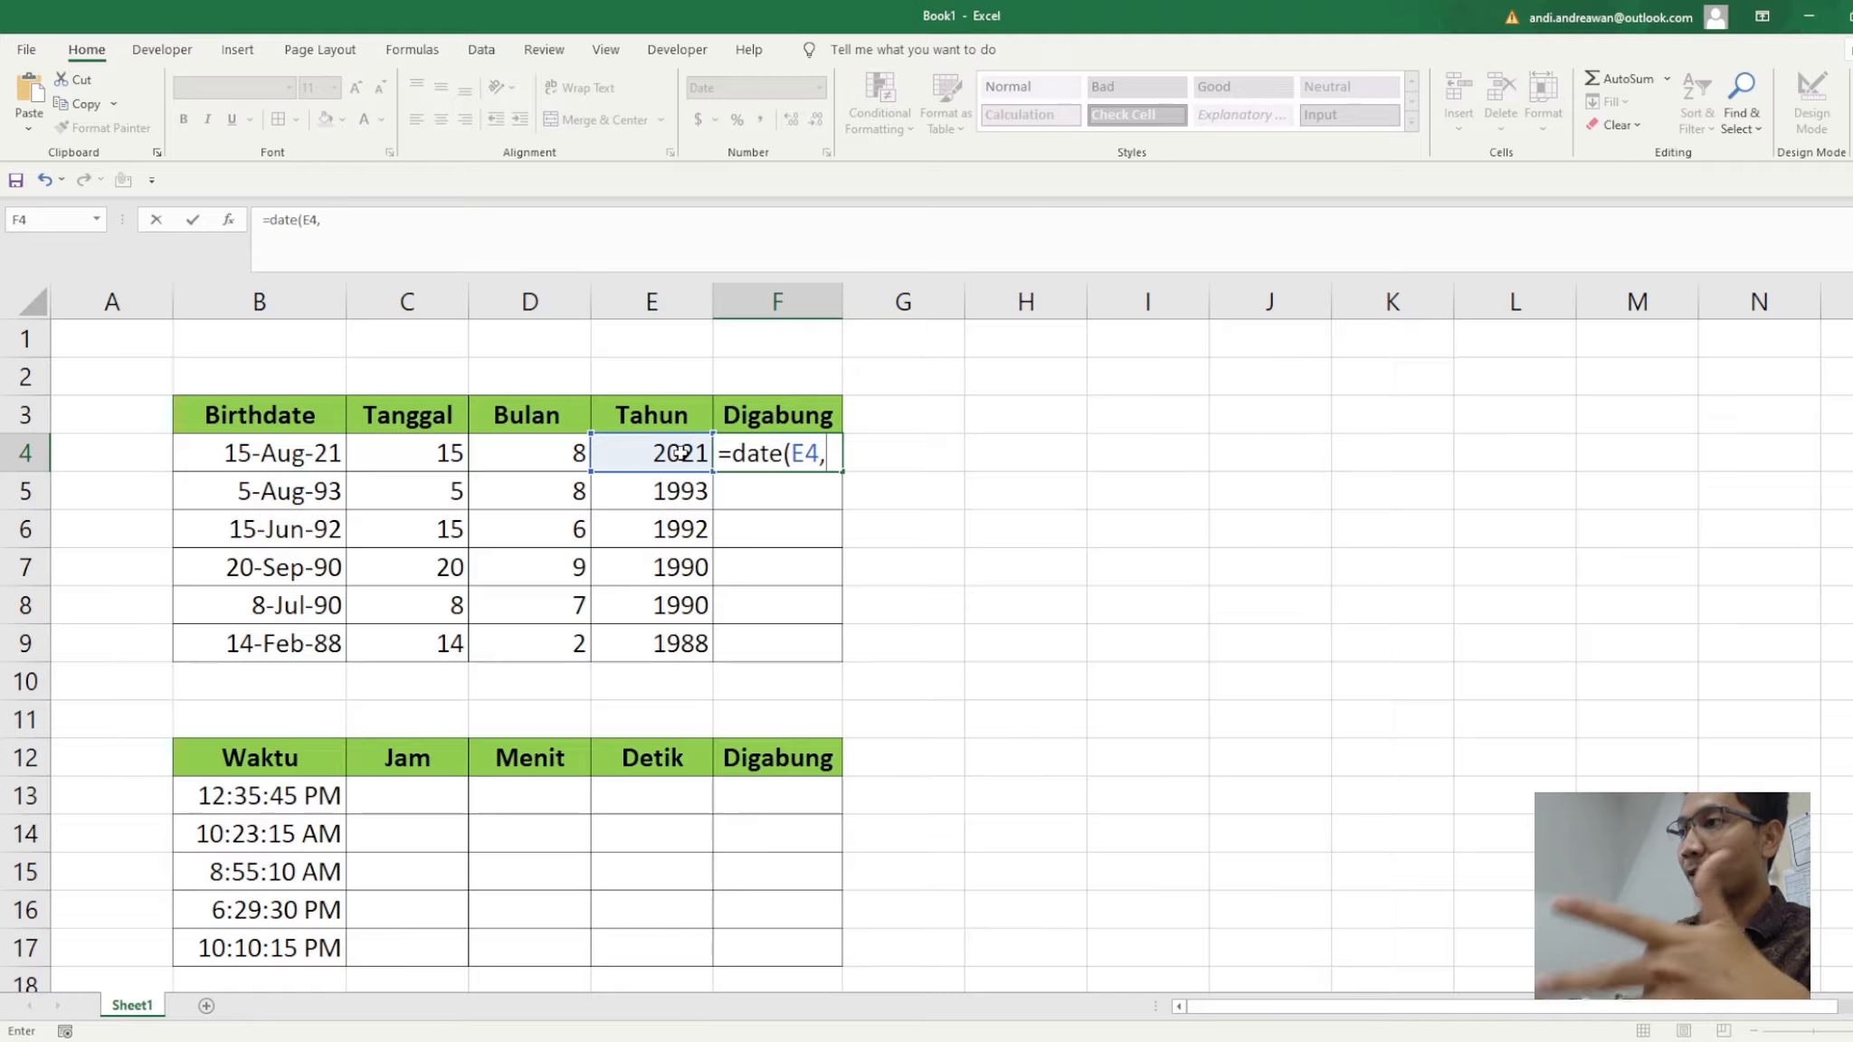
{"action": "left_click", "coordinate": [548, 452]}
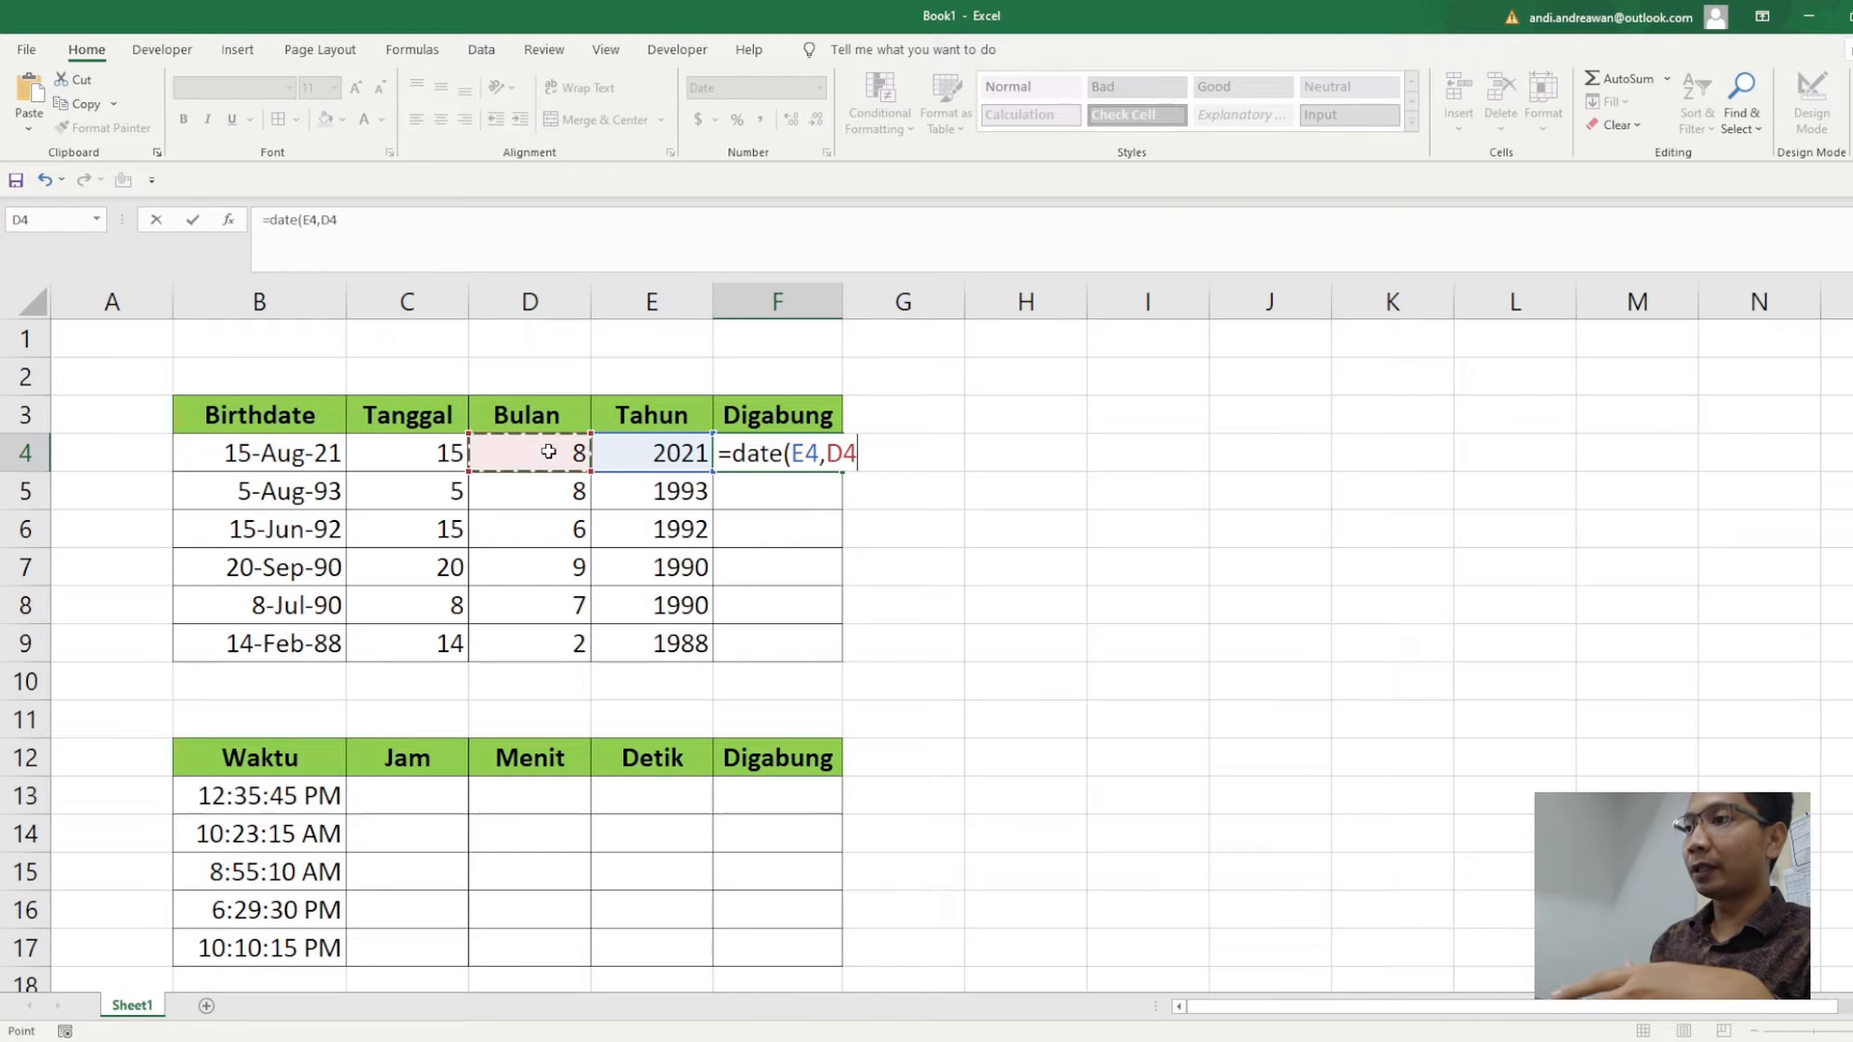
{"action": "type", "text": ","}
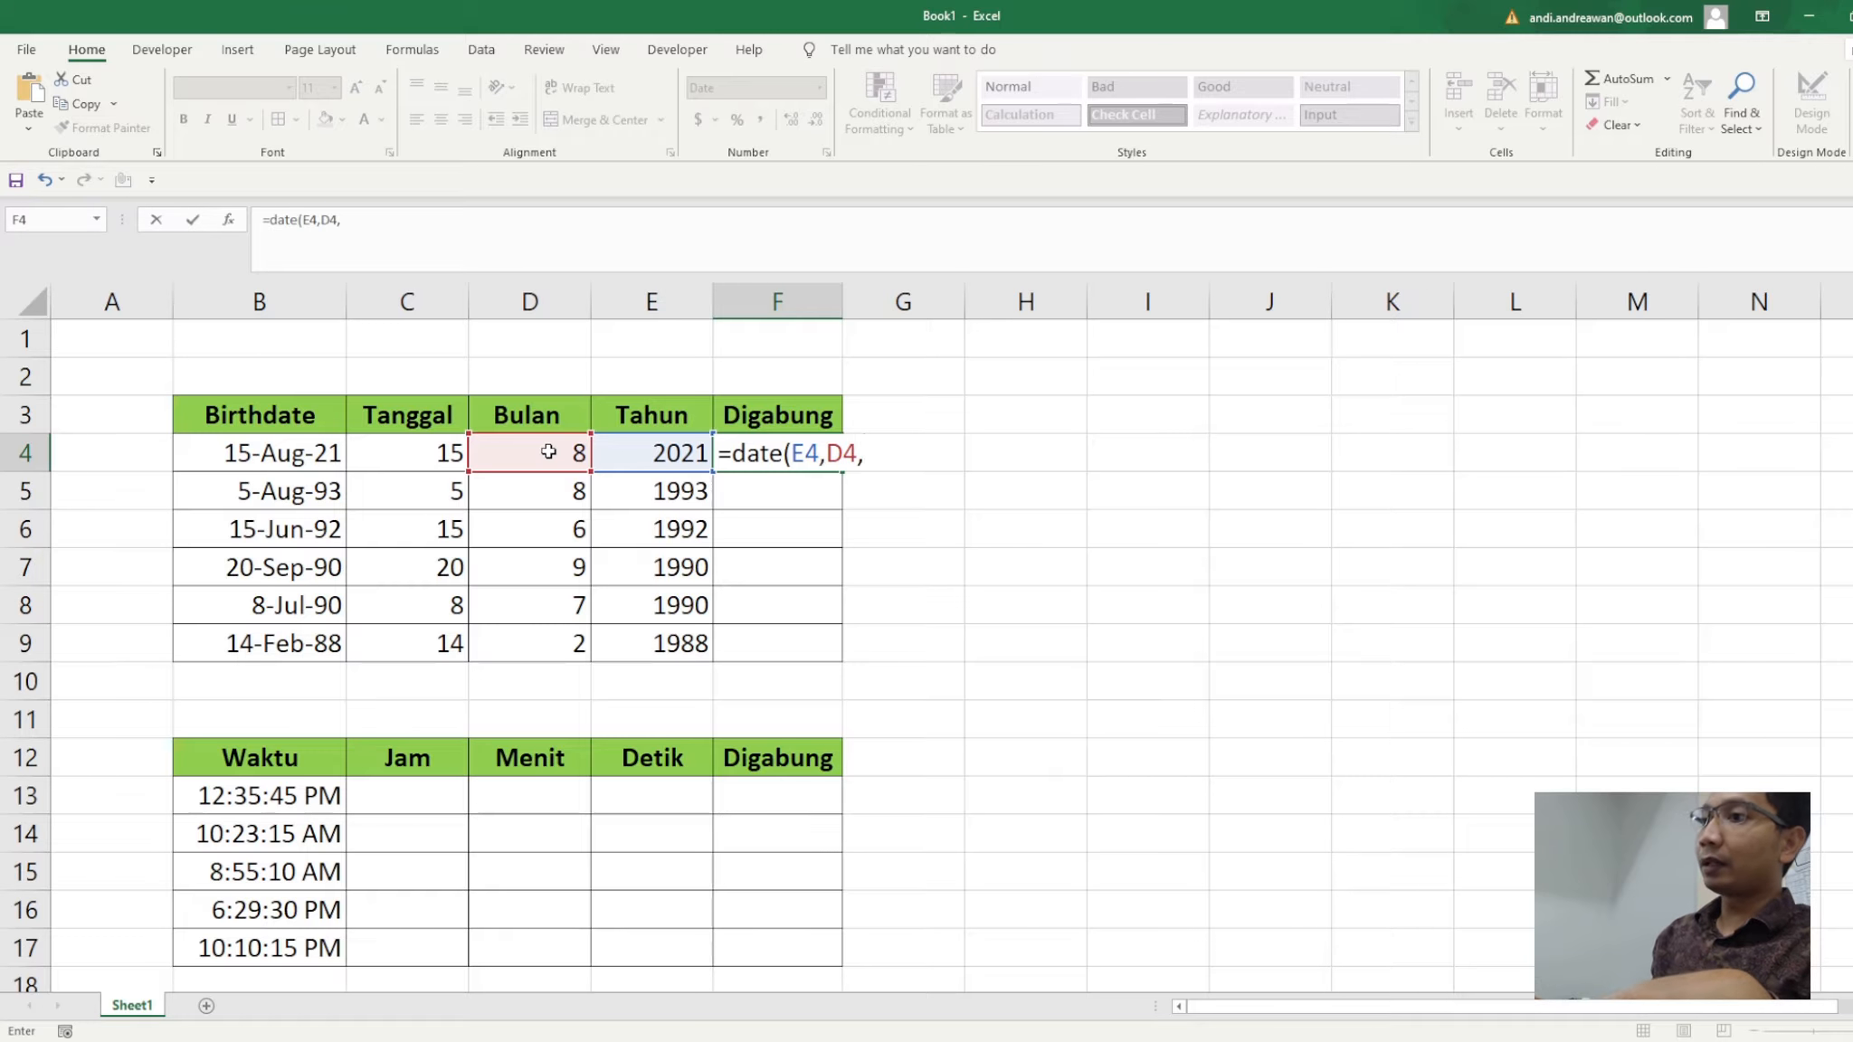
{"action": "left_click", "coordinate": [446, 452]}
{"action": "type", "text": ")"}
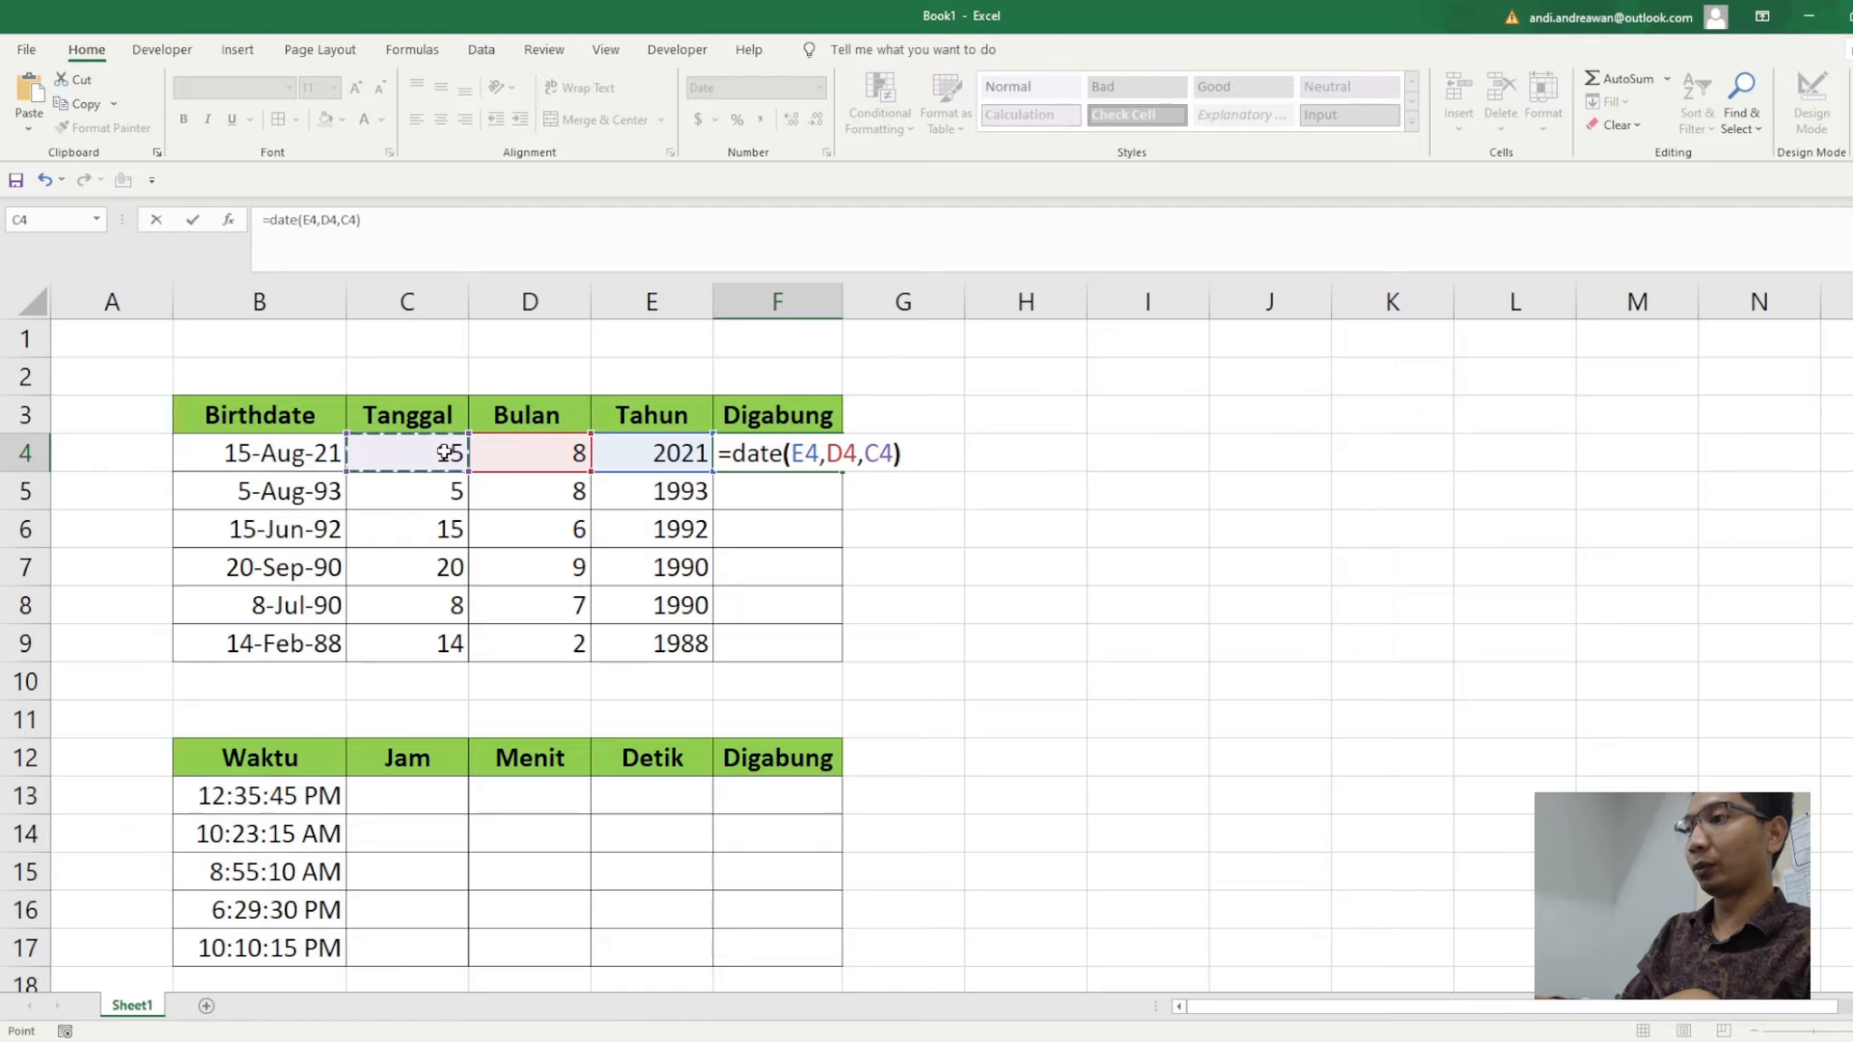
{"action": "key", "text": "Return"}
{"action": "key", "text": "Up"}
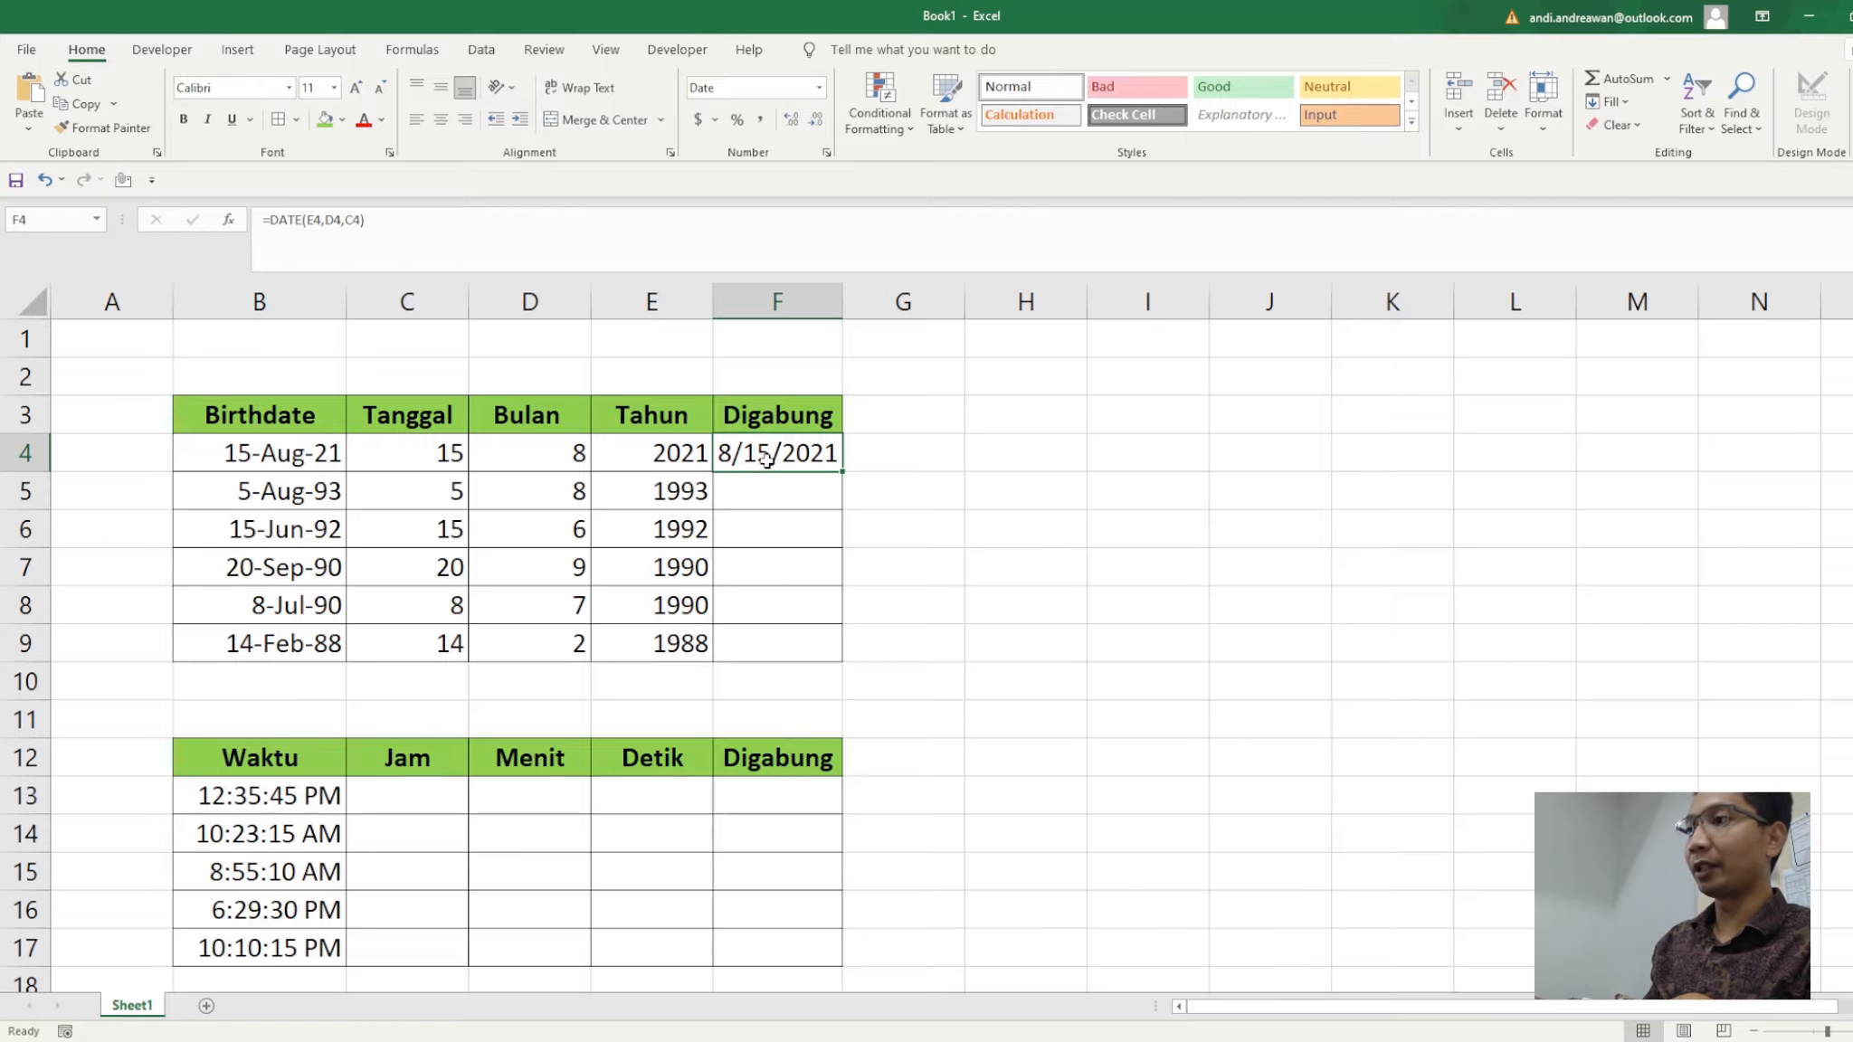
{"action": "double_click", "coordinate": [841, 472]}
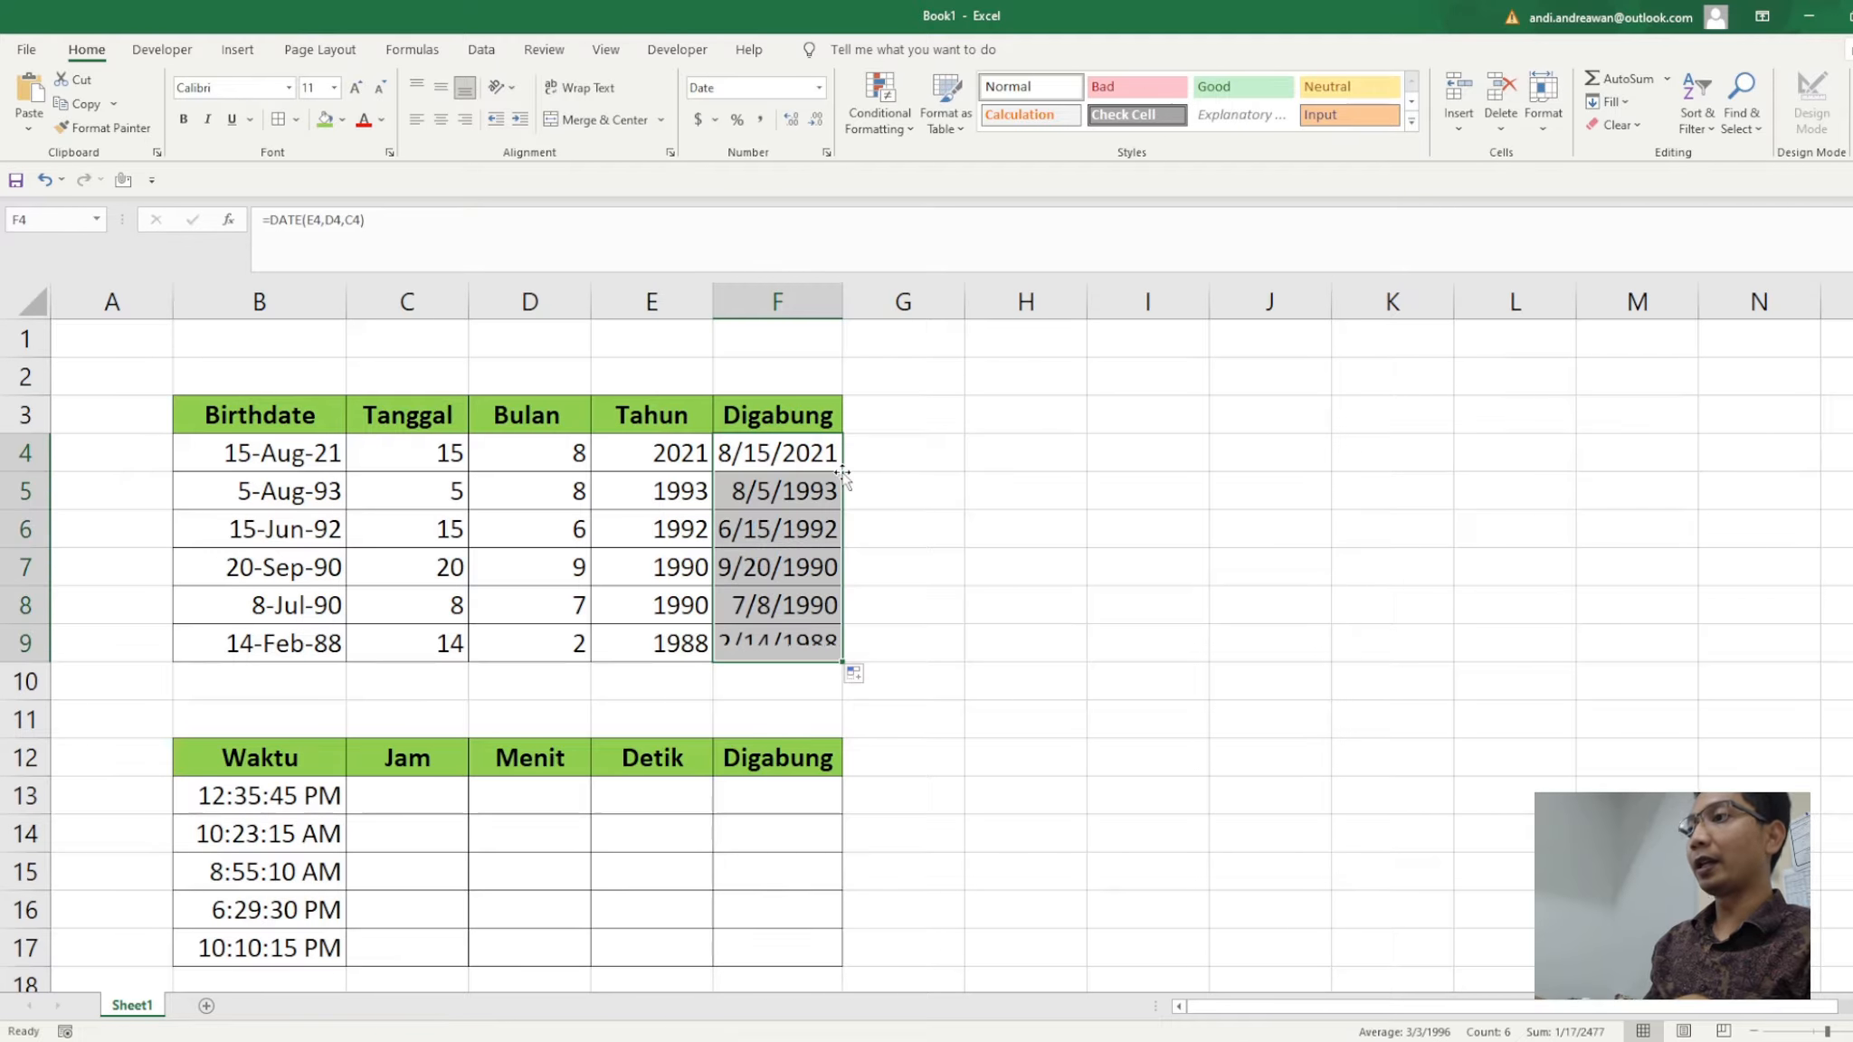
{"action": "left_click", "coordinate": [916, 451]}
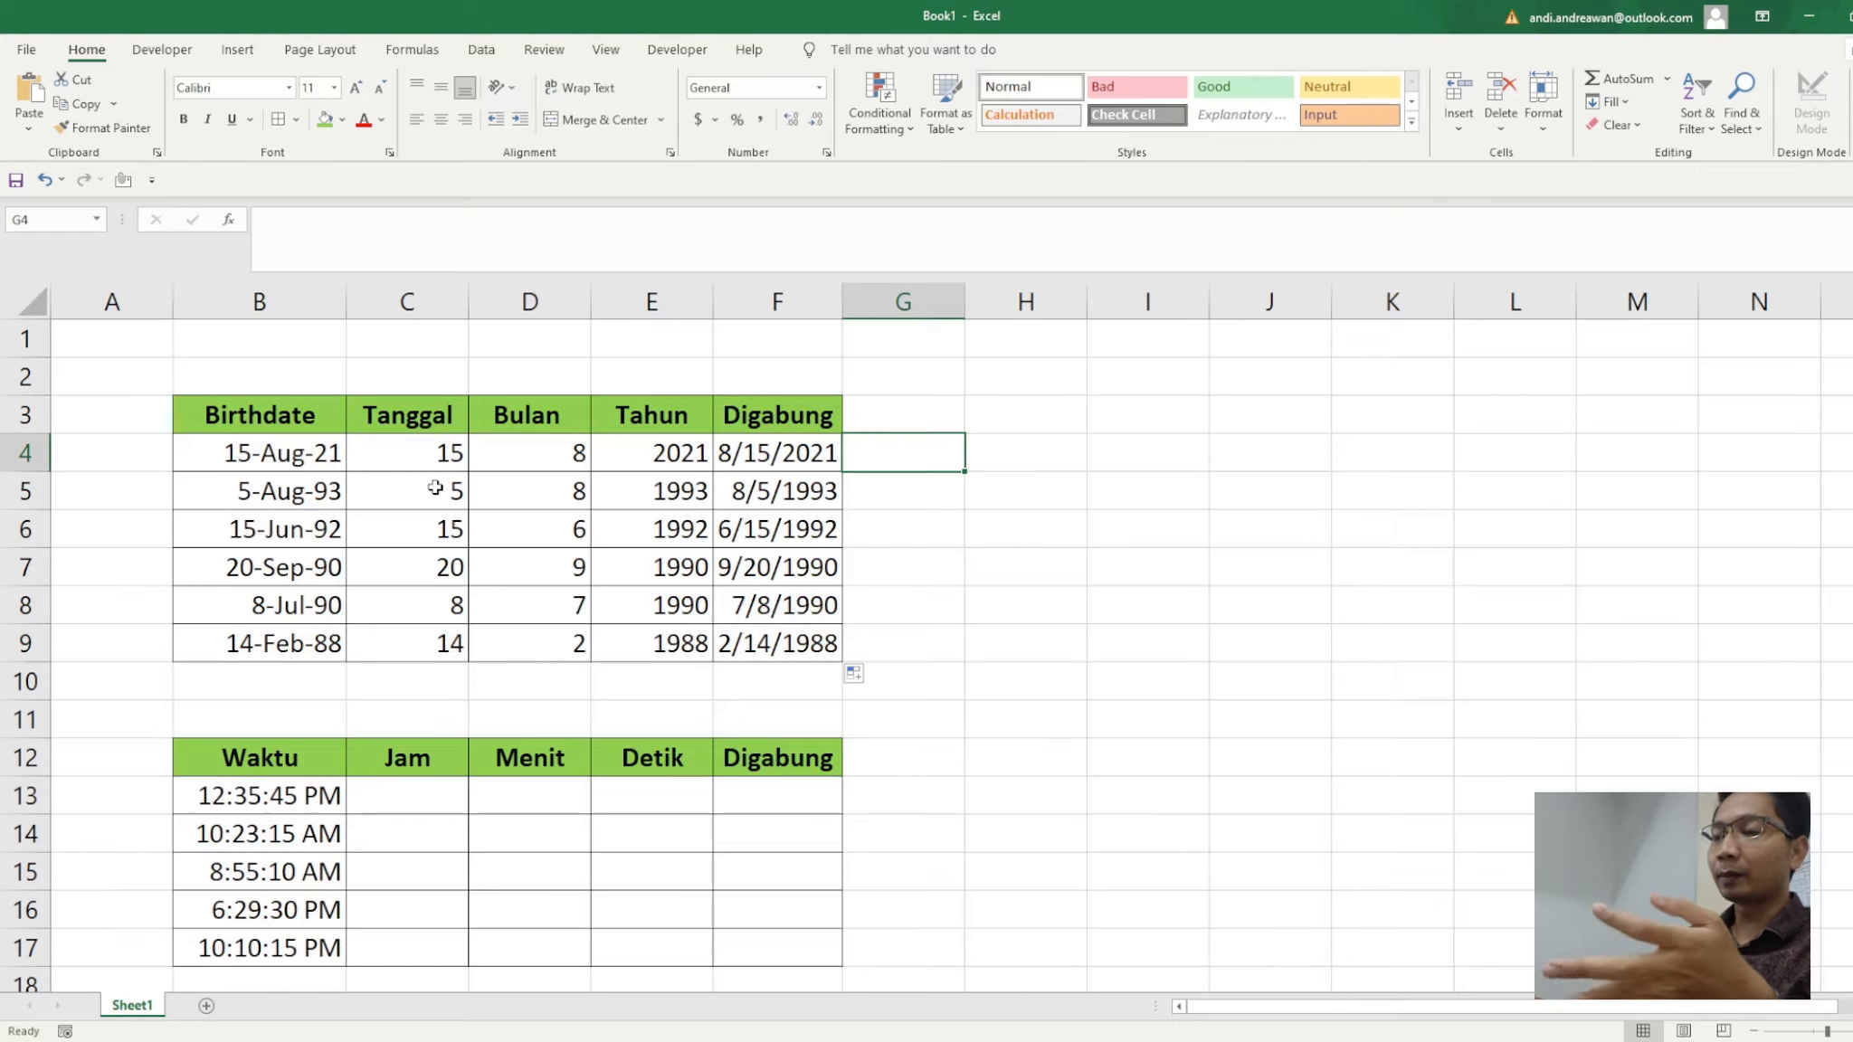
Extract the hour from the first time with =HOUR(B13) in the Jam cell C13
{"action": "scroll", "coordinate": [457, 521], "scroll_direction": "down", "scroll_amount": 1}
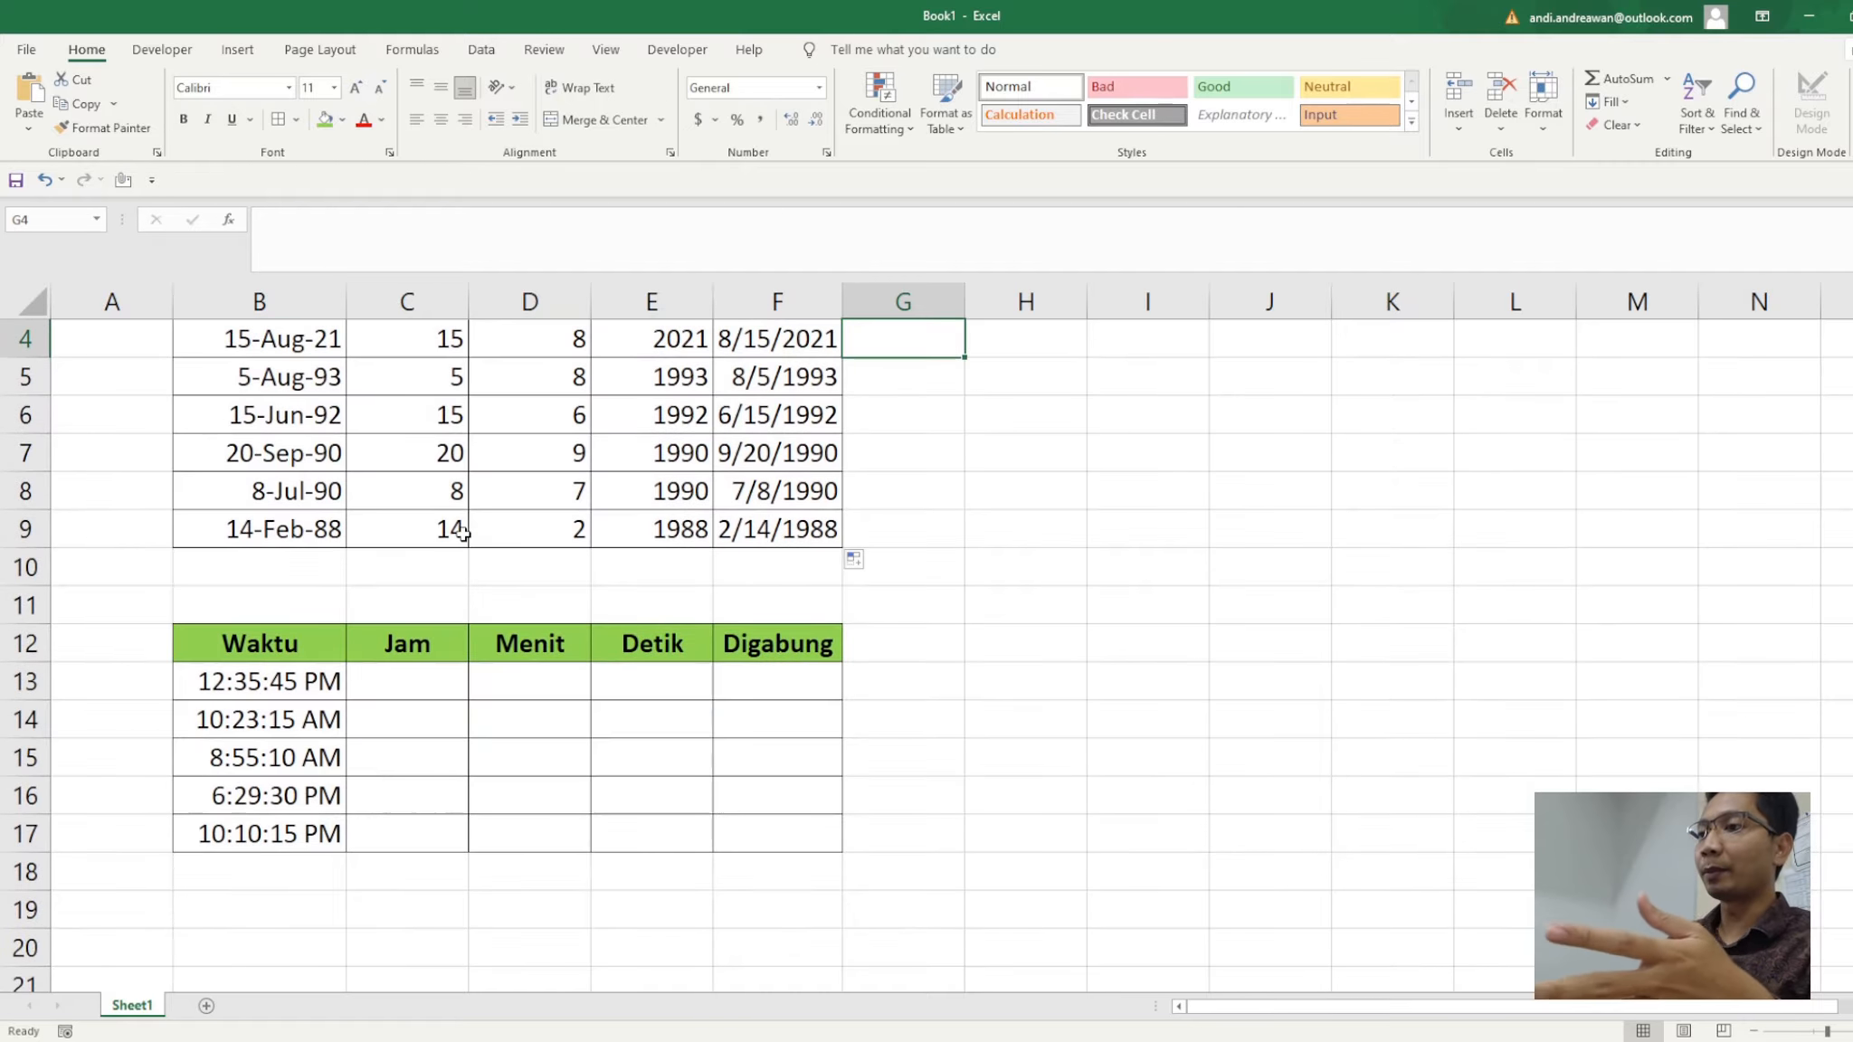
{"action": "scroll", "coordinate": [462, 532], "scroll_direction": "down", "scroll_amount": 1}
{"action": "left_click", "coordinate": [444, 564]}
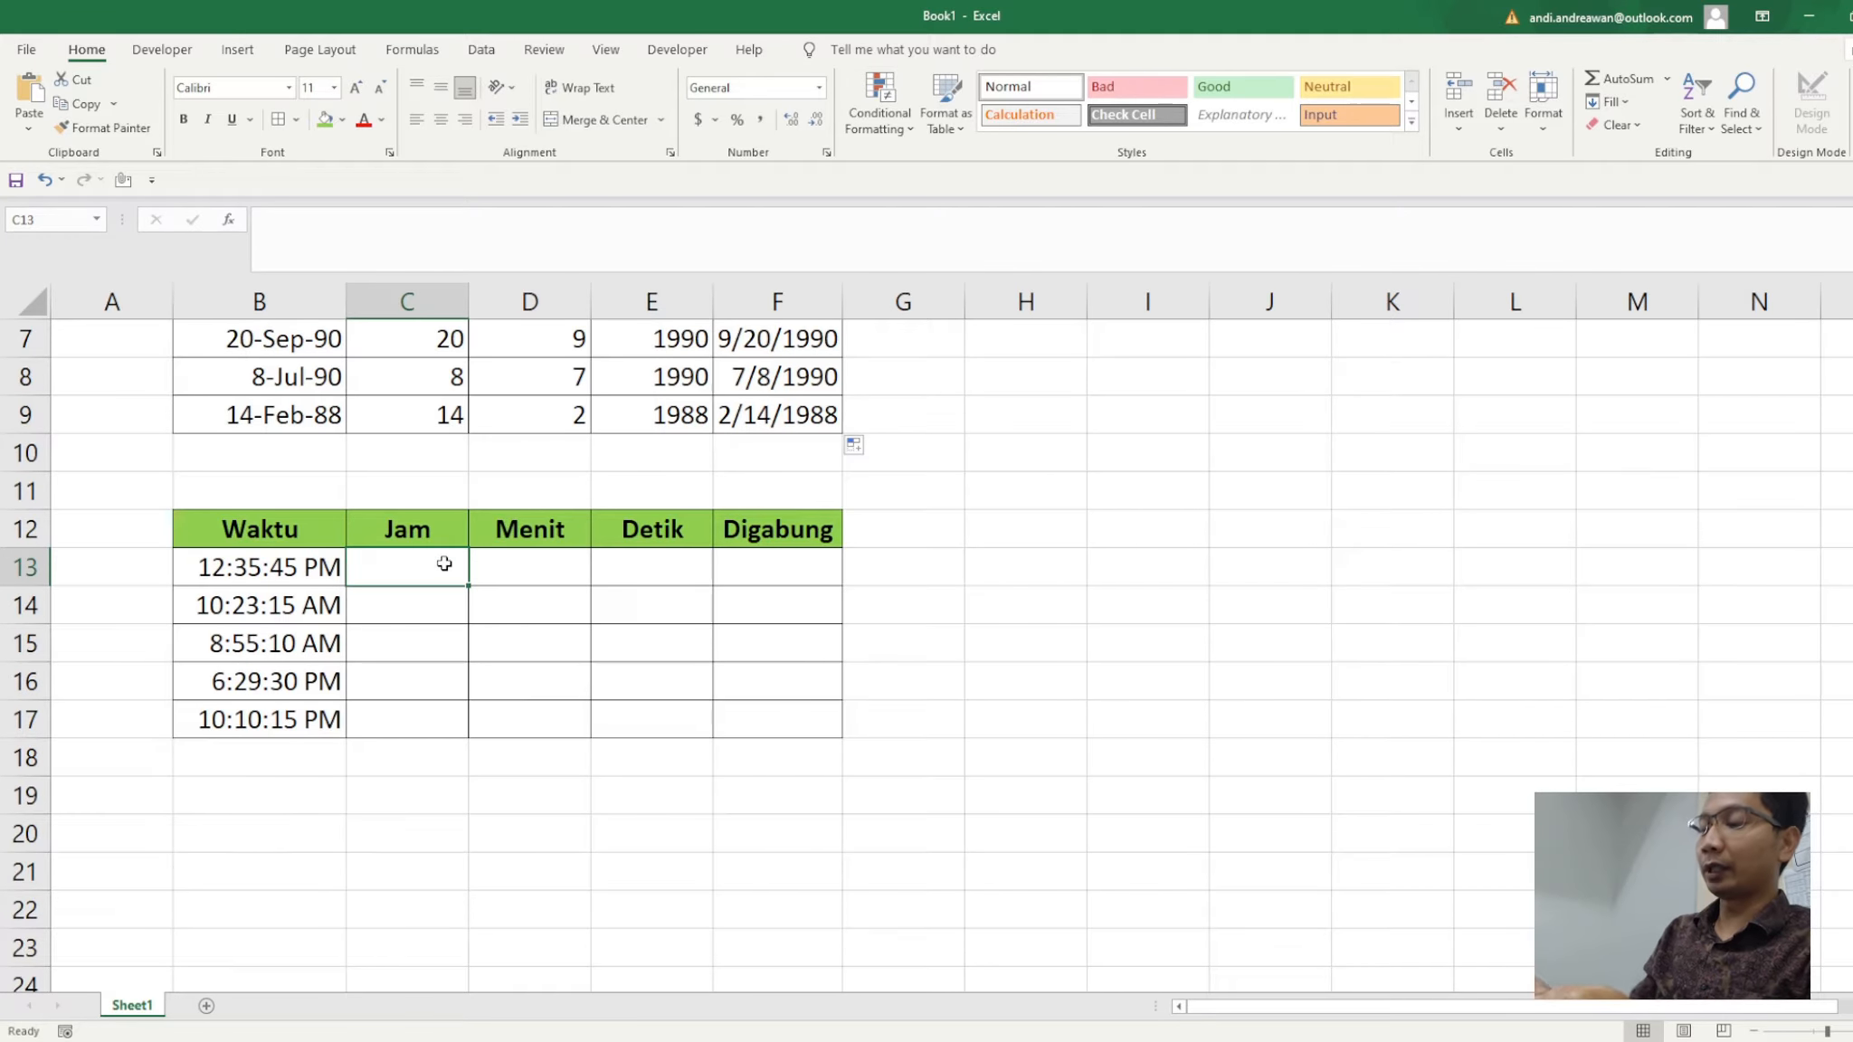
{"action": "type", "text": "=ho"}
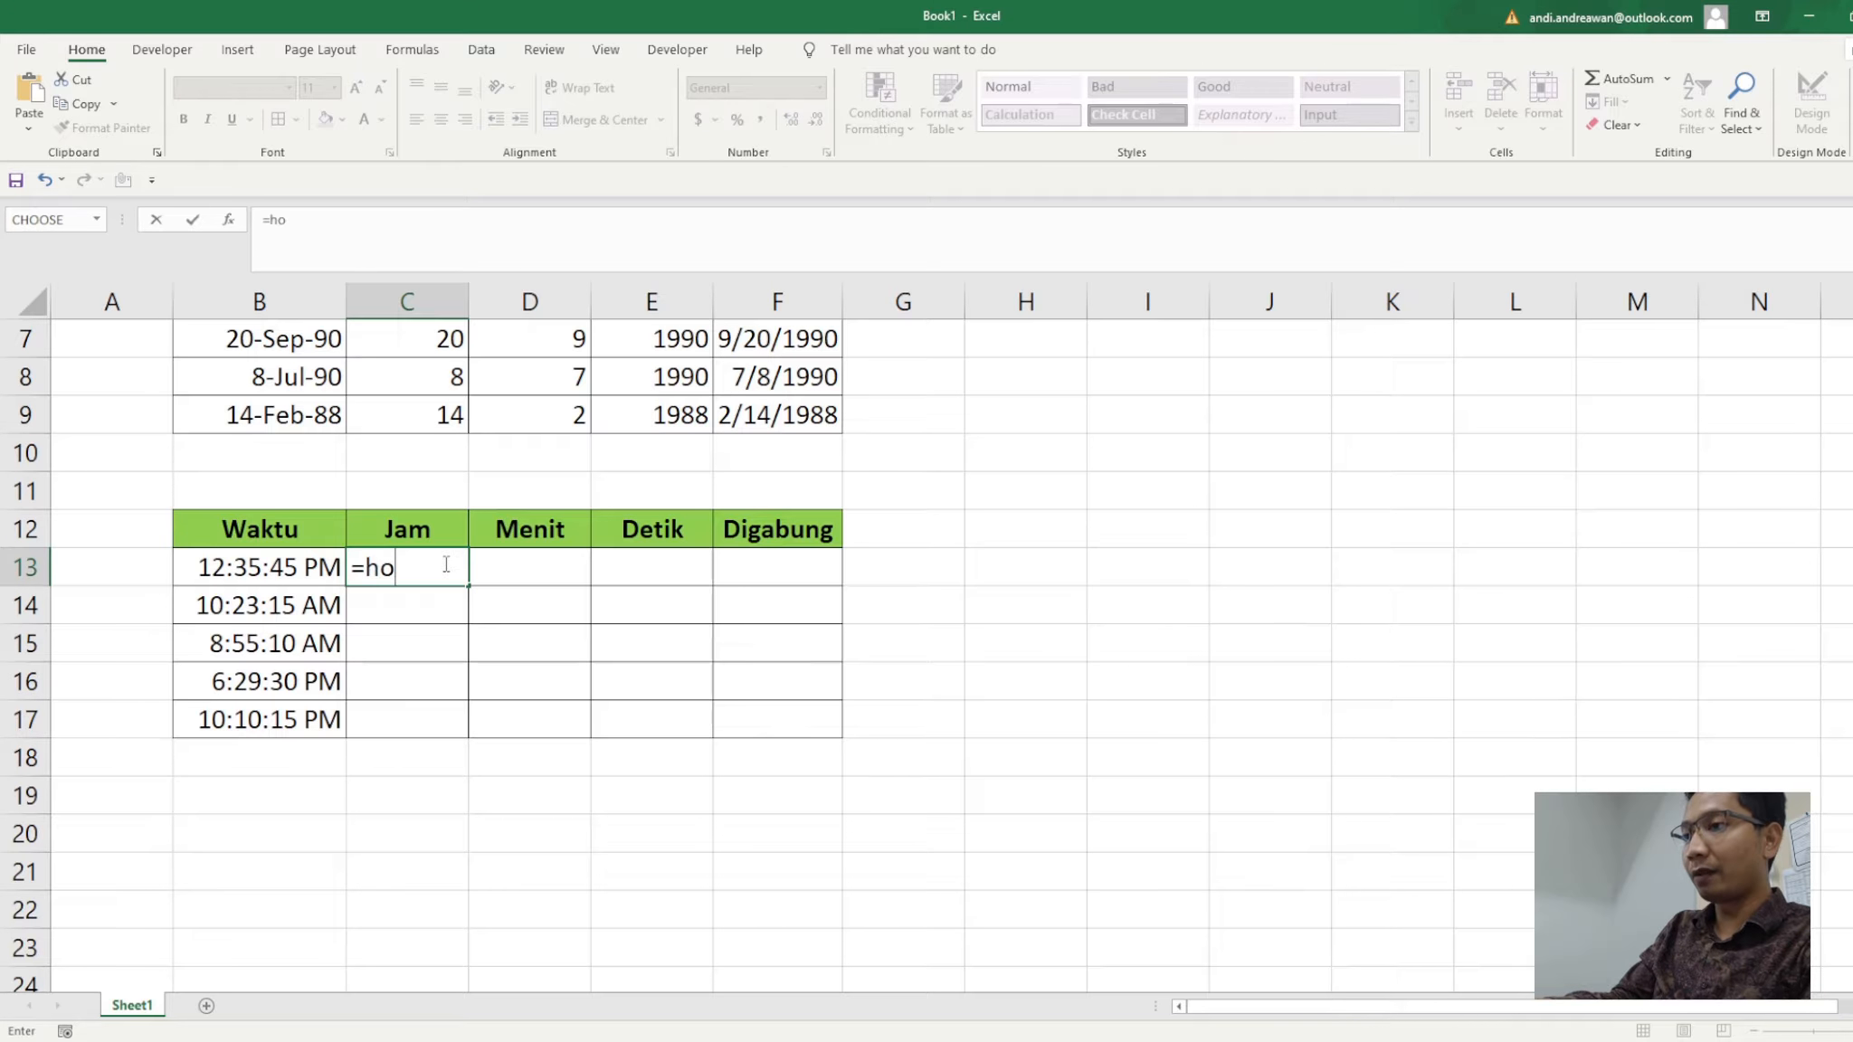
{"action": "type", "text": "ur"}
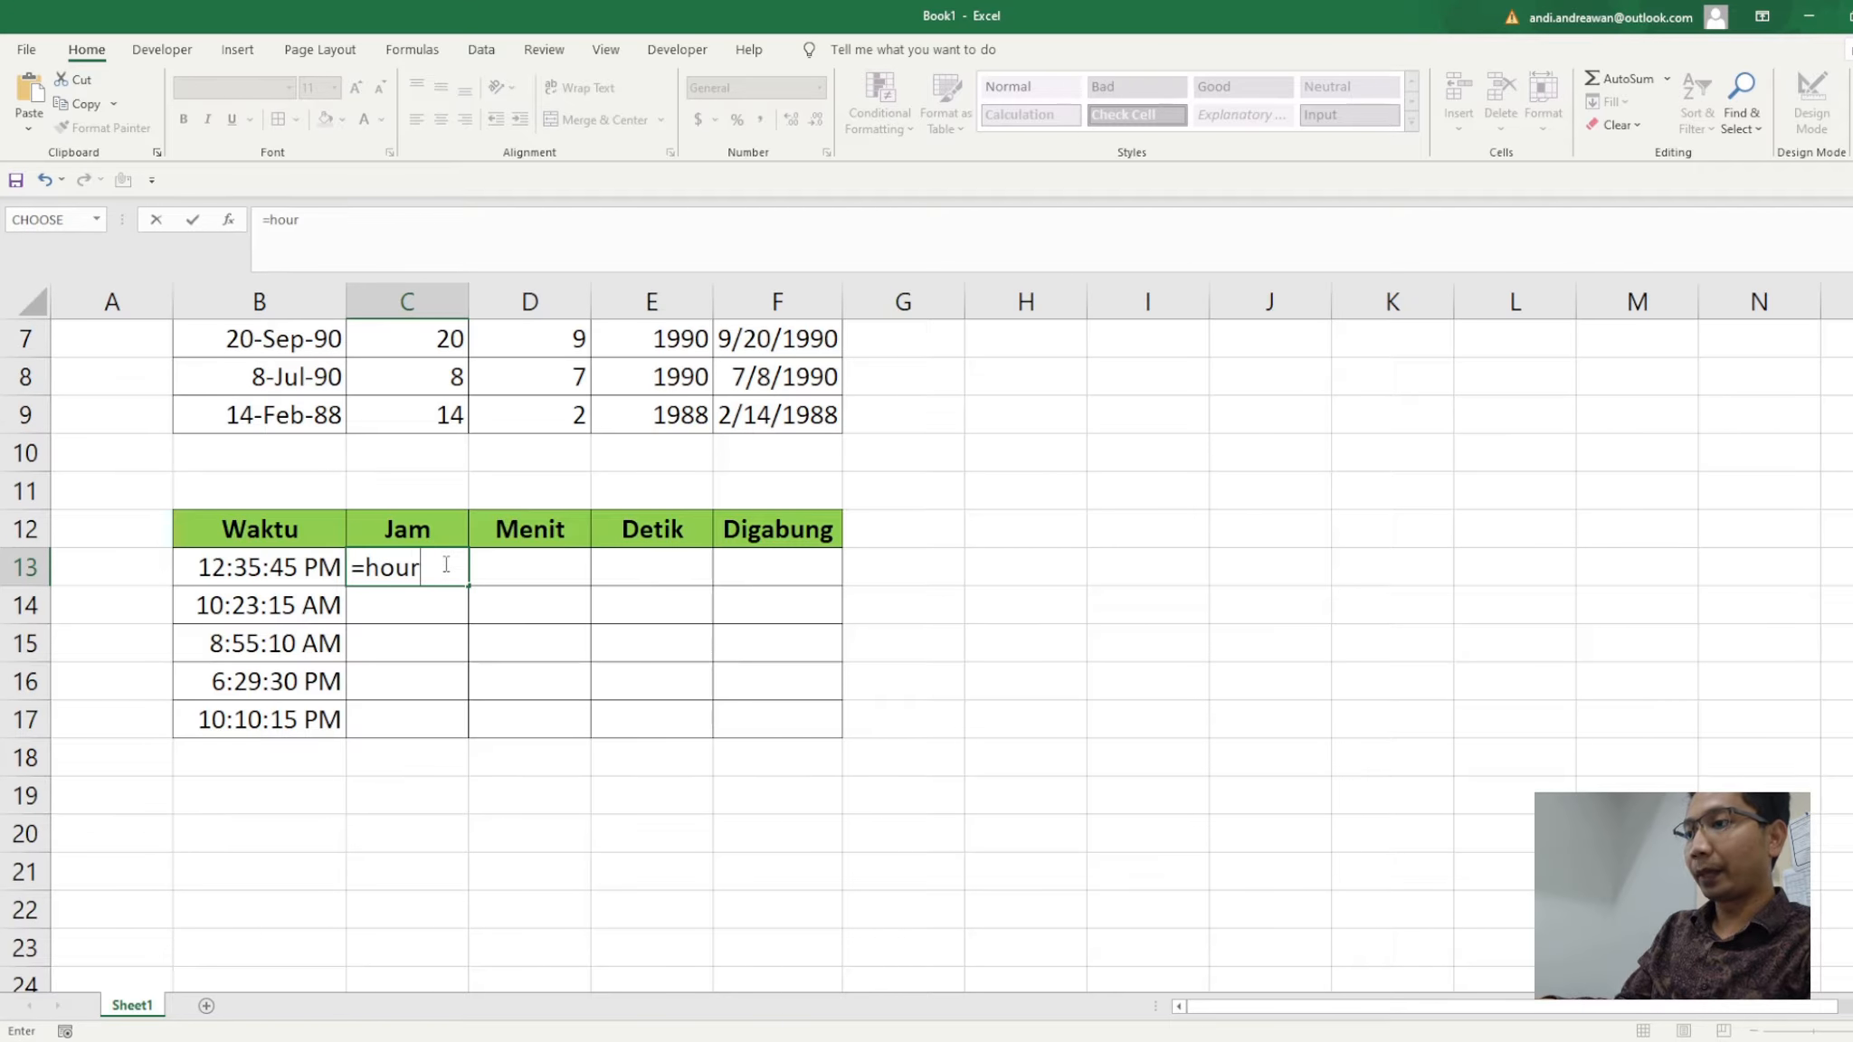
{"action": "type", "text": "("}
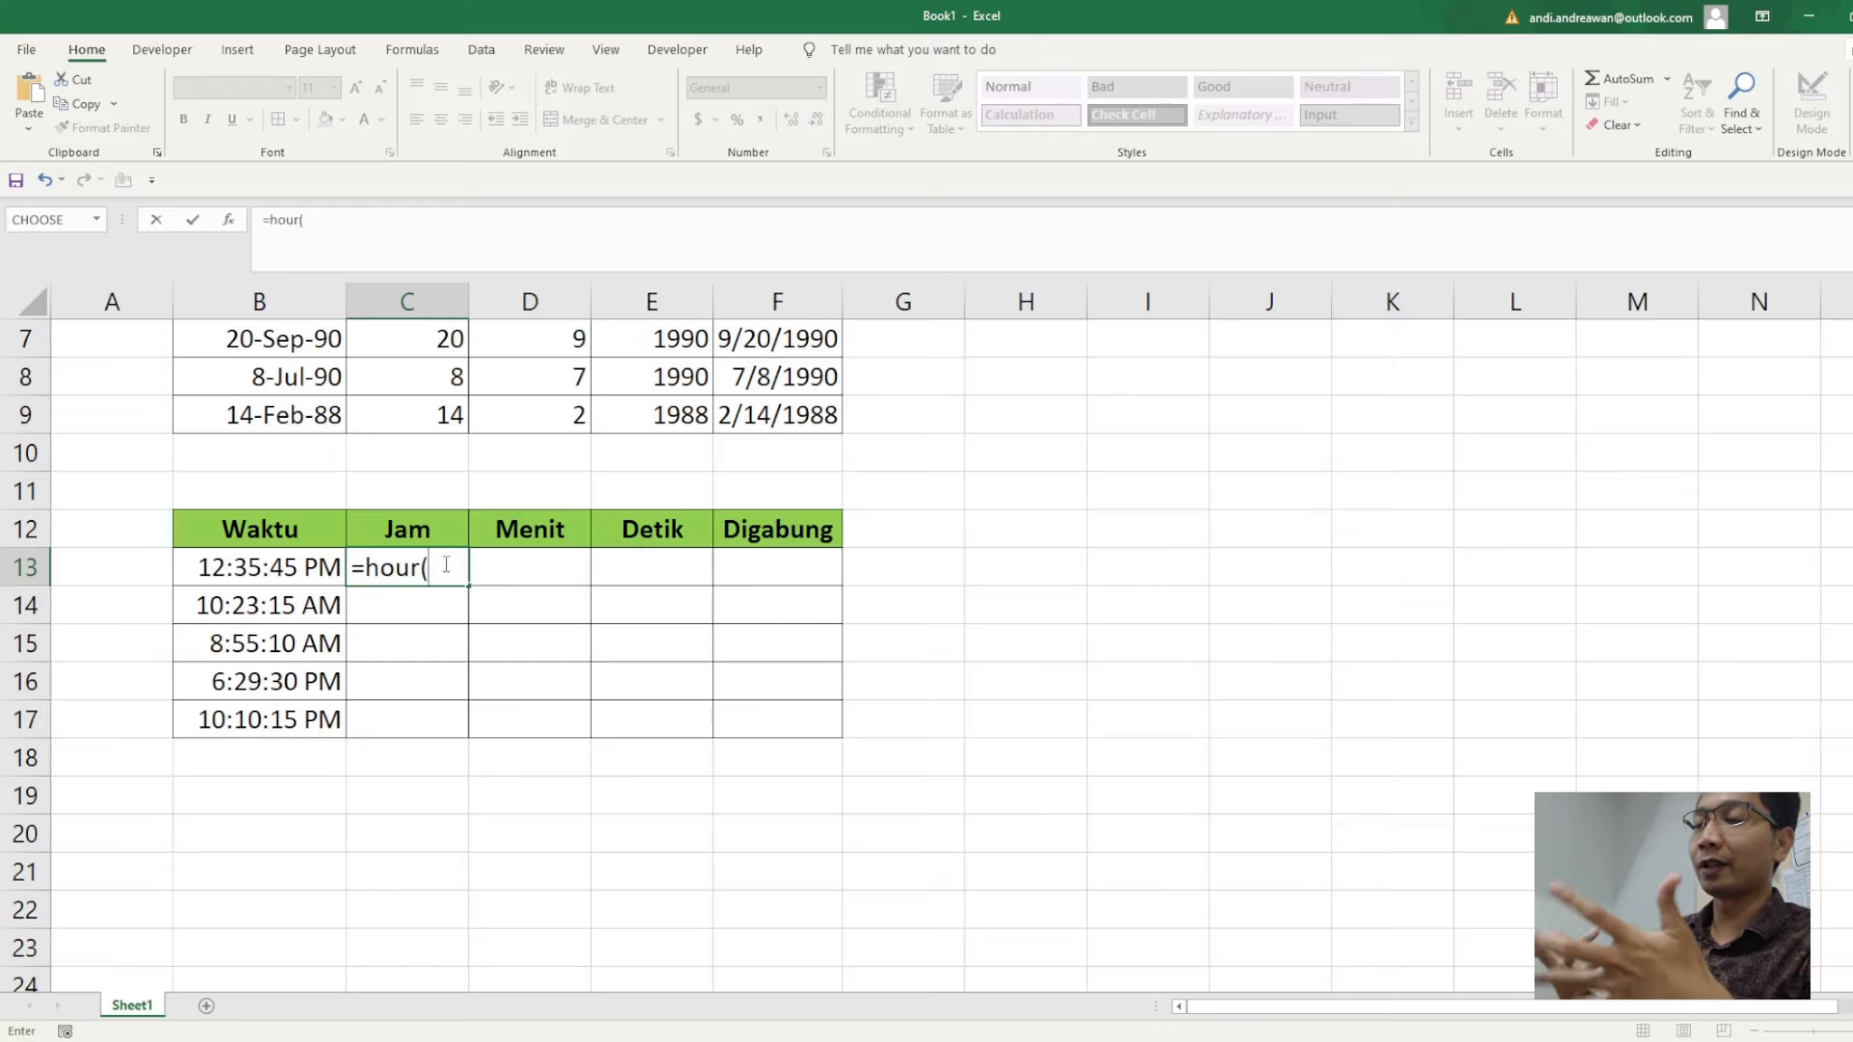
{"action": "left_click", "coordinate": [283, 568]}
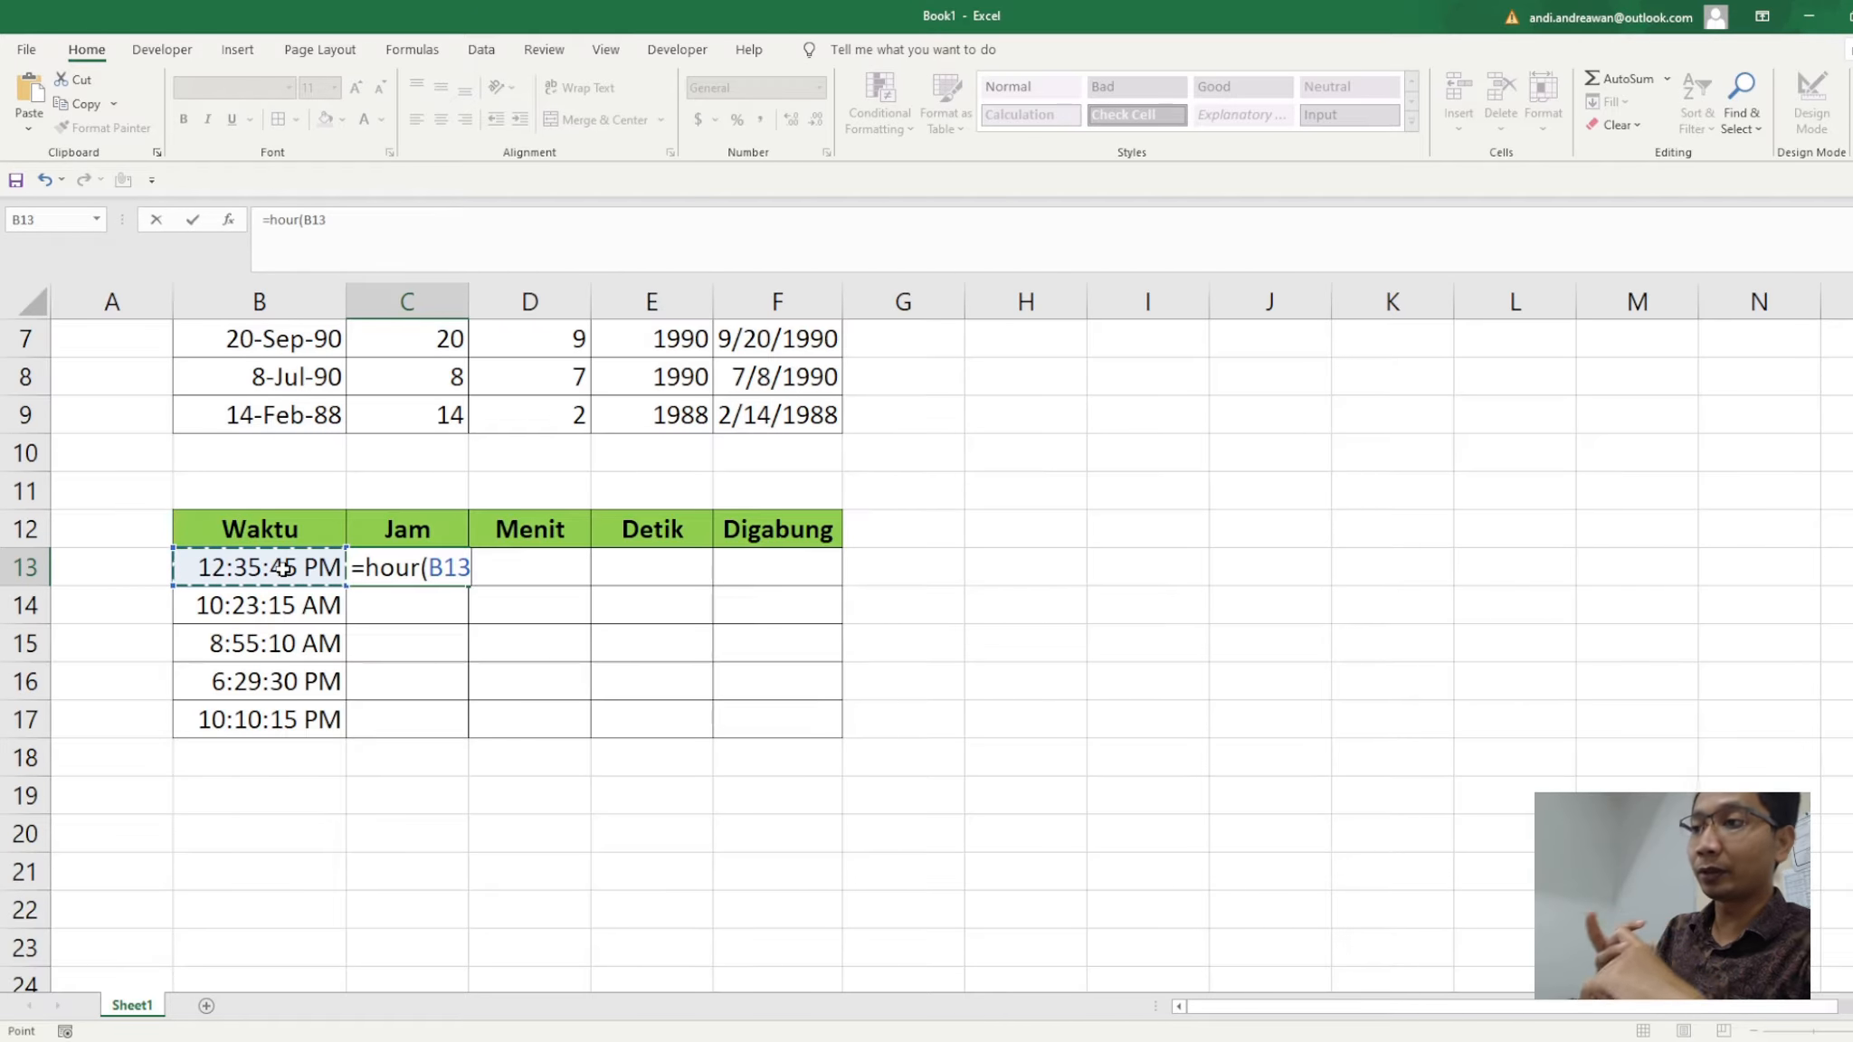
{"action": "type", "text": ")"}
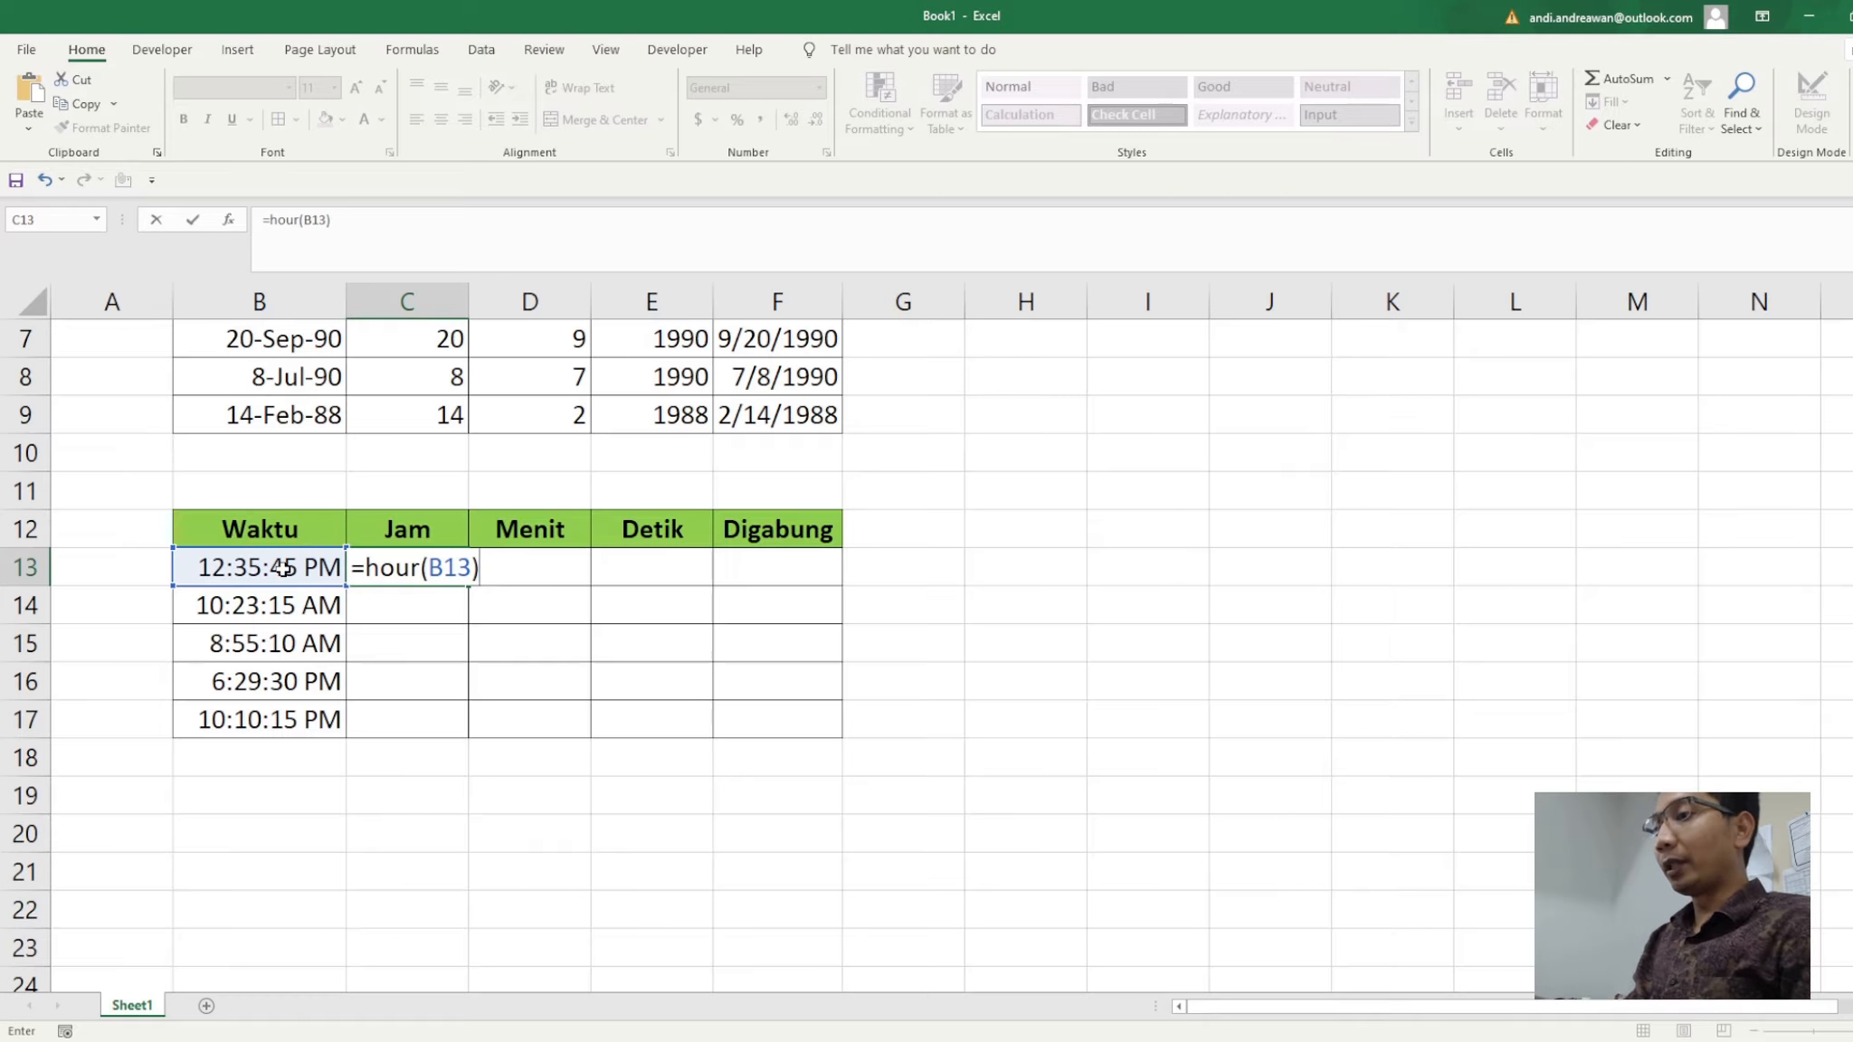
{"action": "key", "text": "Return"}
Extract the minute from the first time with =MINUTE(B13) in the Menit cell D13
{"action": "left_click", "coordinate": [534, 569]}
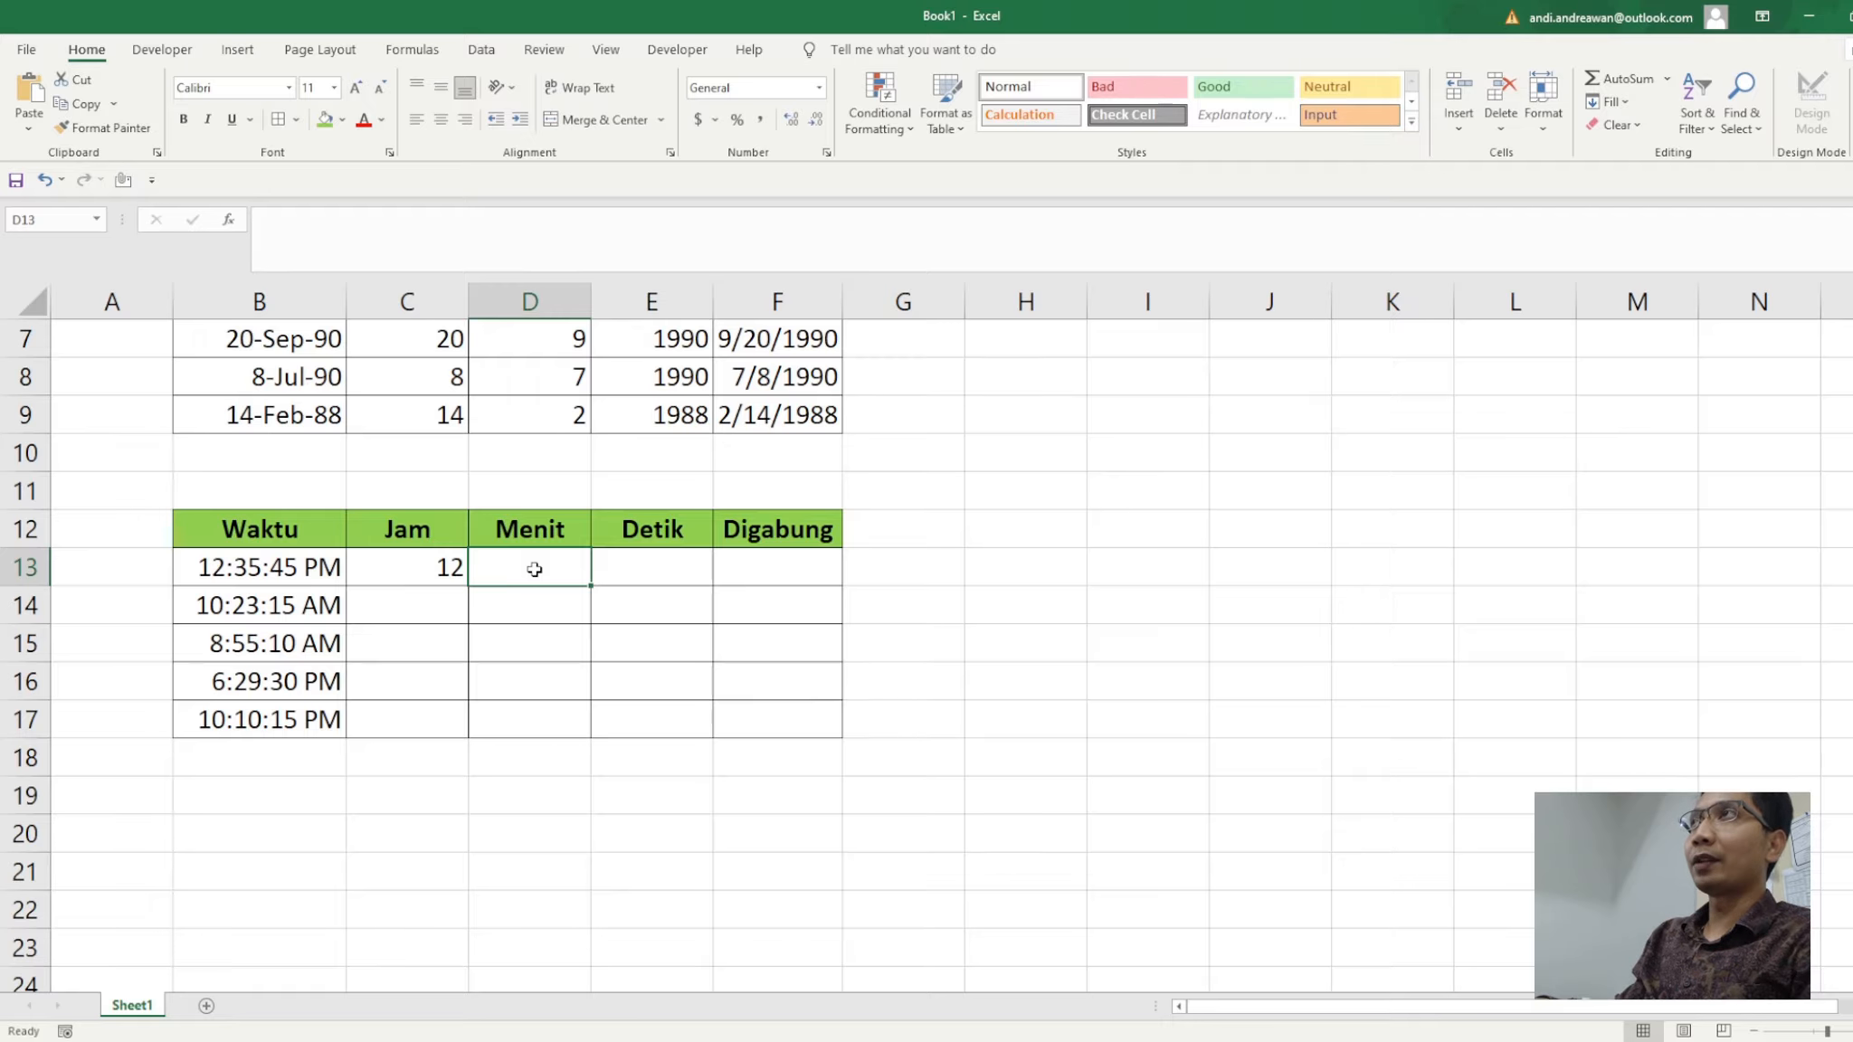
{"action": "type", "text": "="}
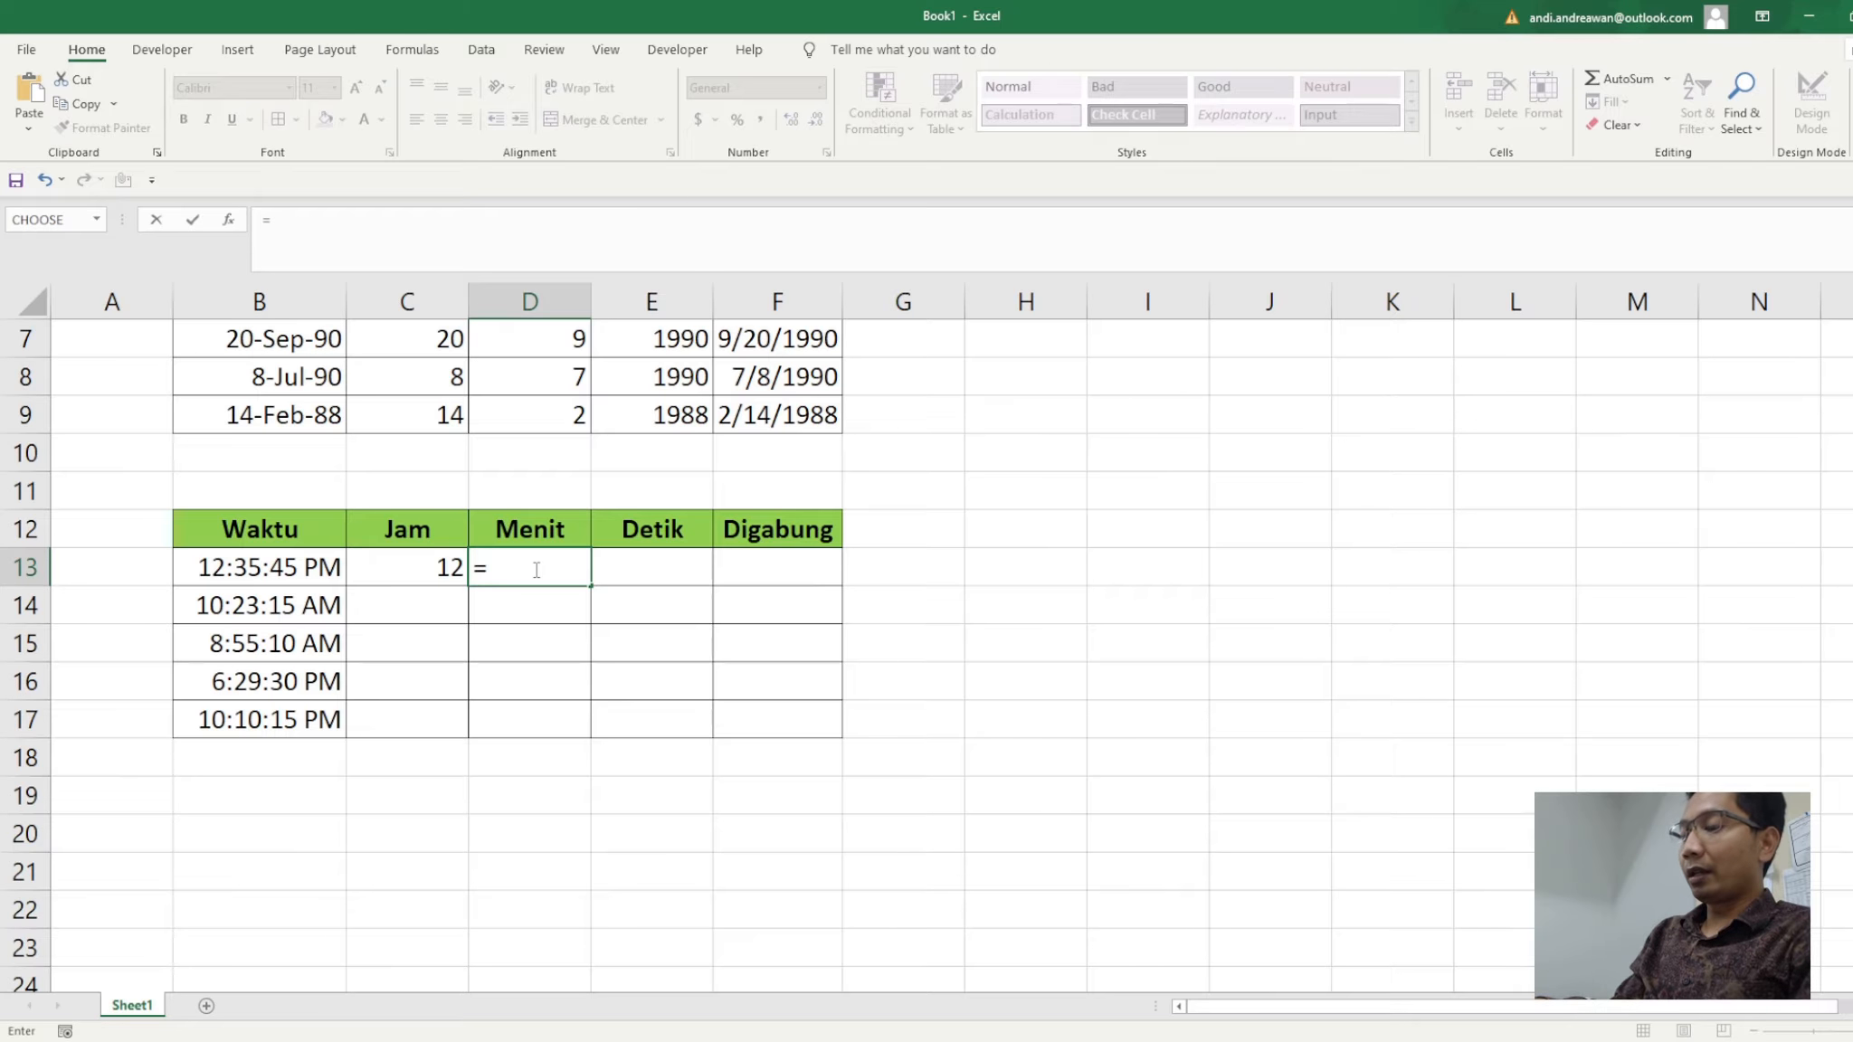
{"action": "type", "text": "minu"}
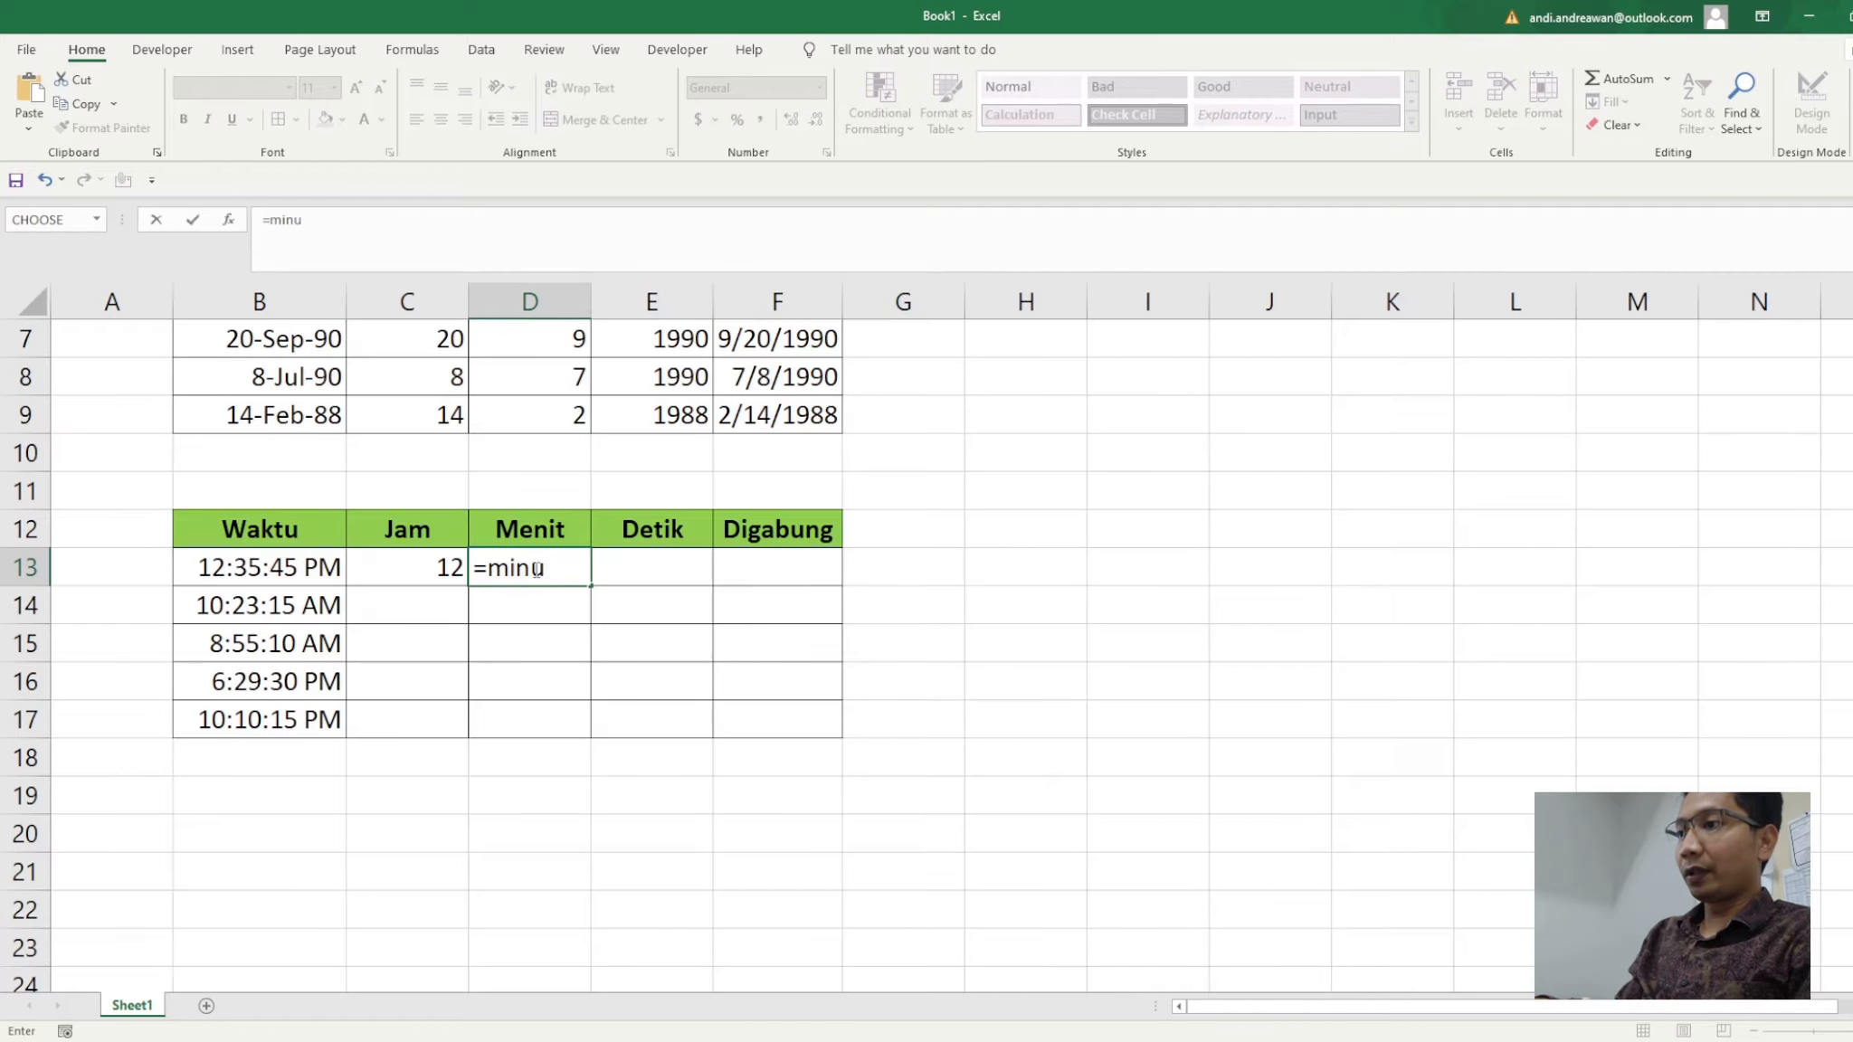
{"action": "type", "text": "te("}
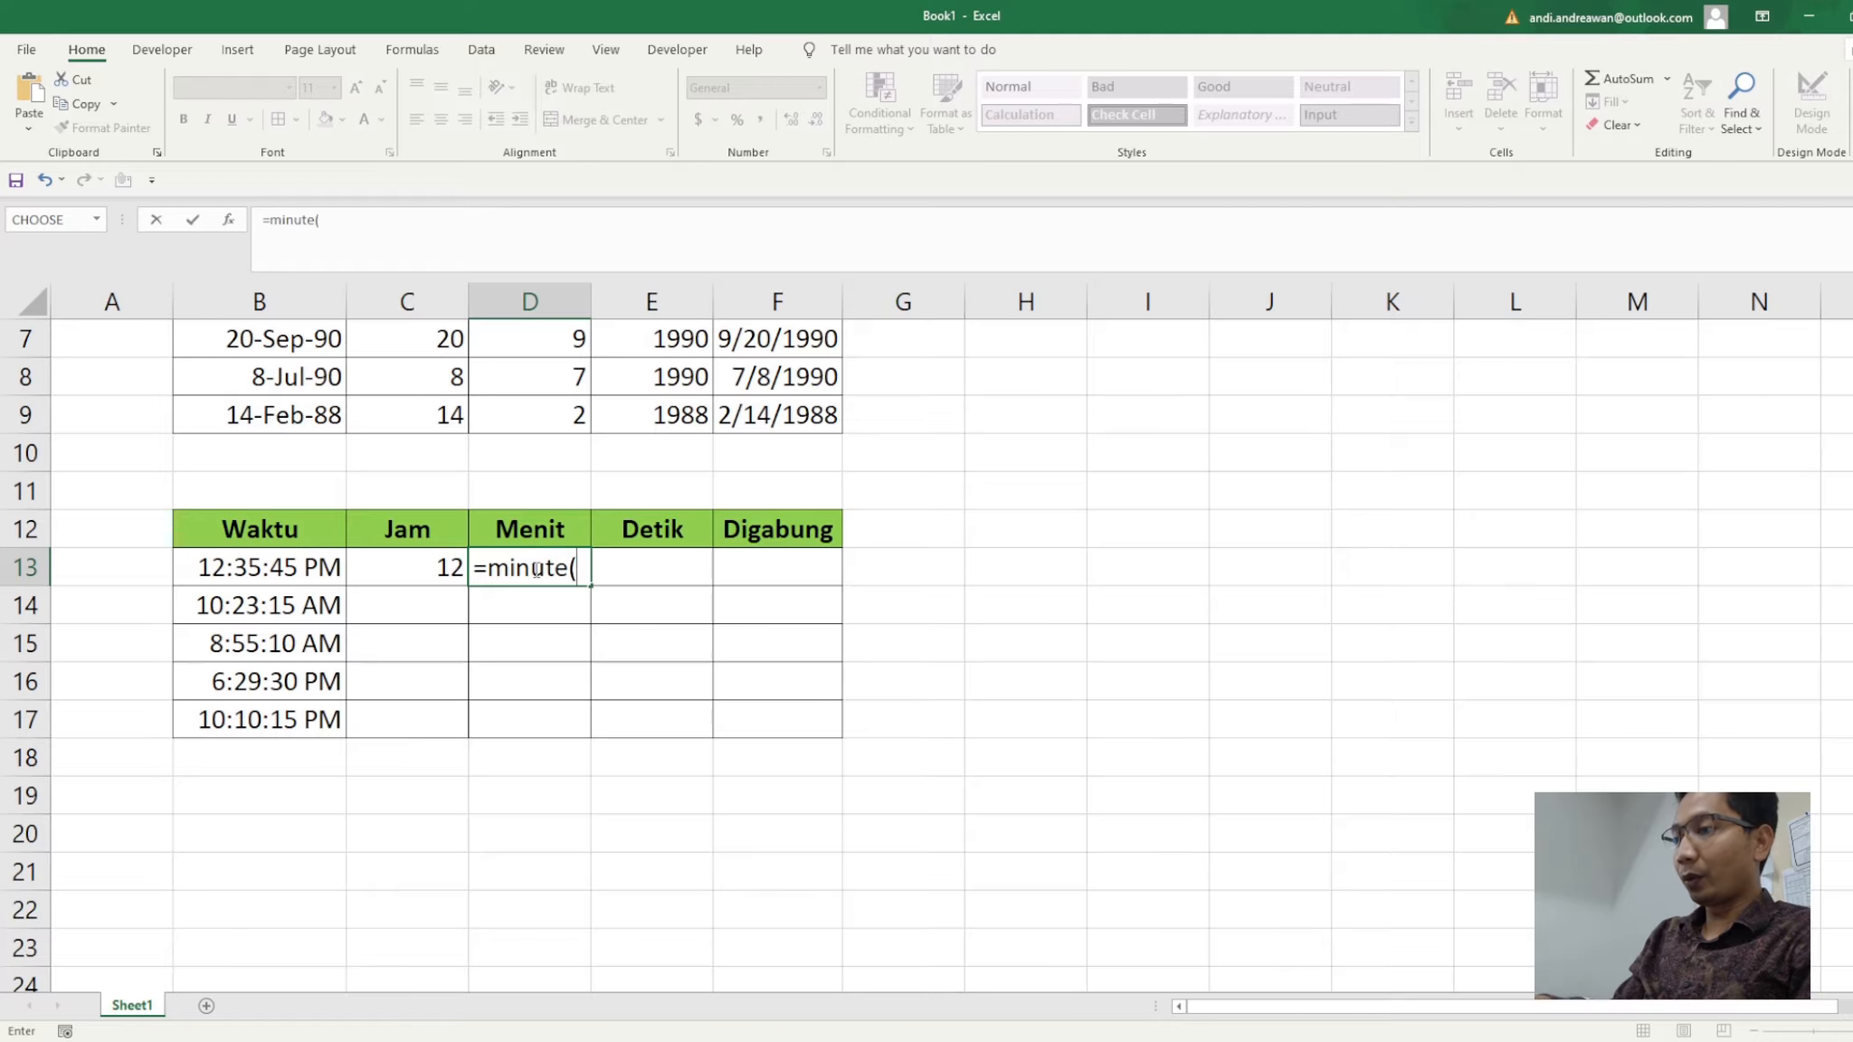
{"action": "left_click", "coordinate": [310, 571]}
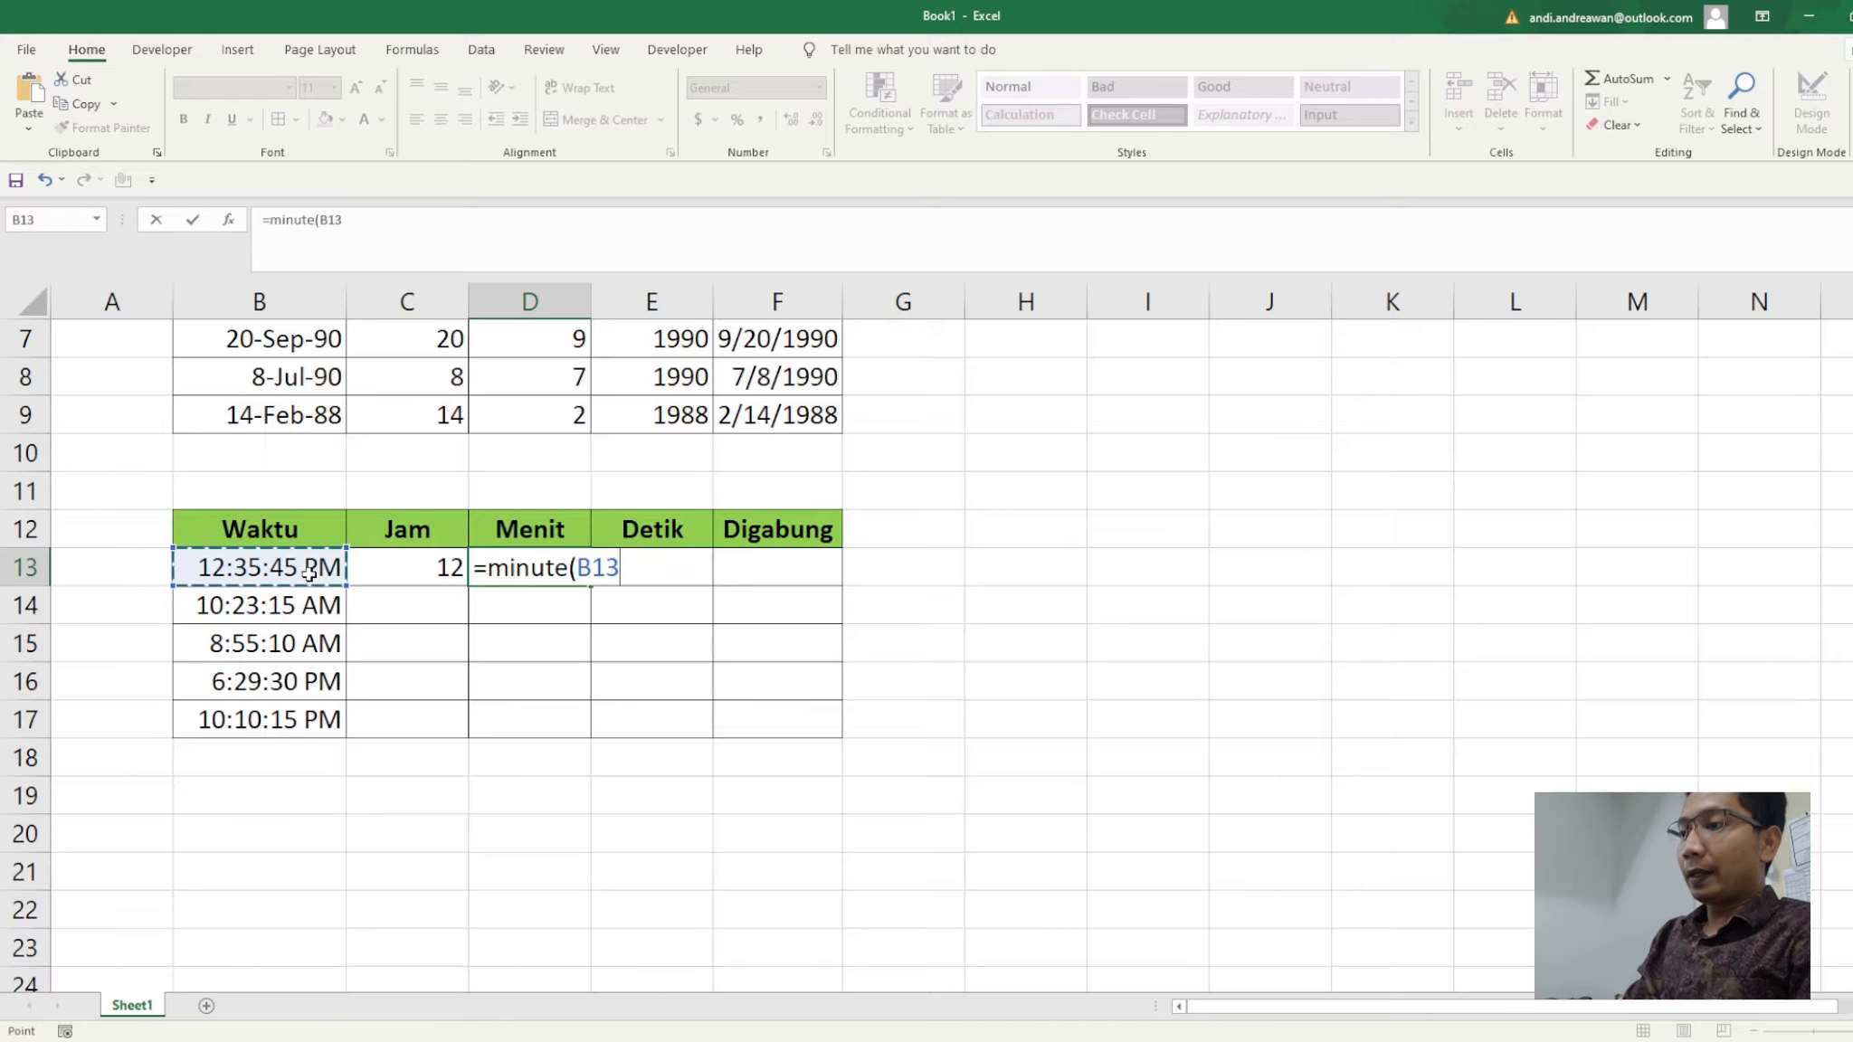
{"action": "type", "text": ")"}
{"action": "key", "text": "Return"}
Extract the second from the first time with =SECOND(B13) in the Detik cell E13
{"action": "key", "text": "Up"}
{"action": "key", "text": "Right"}
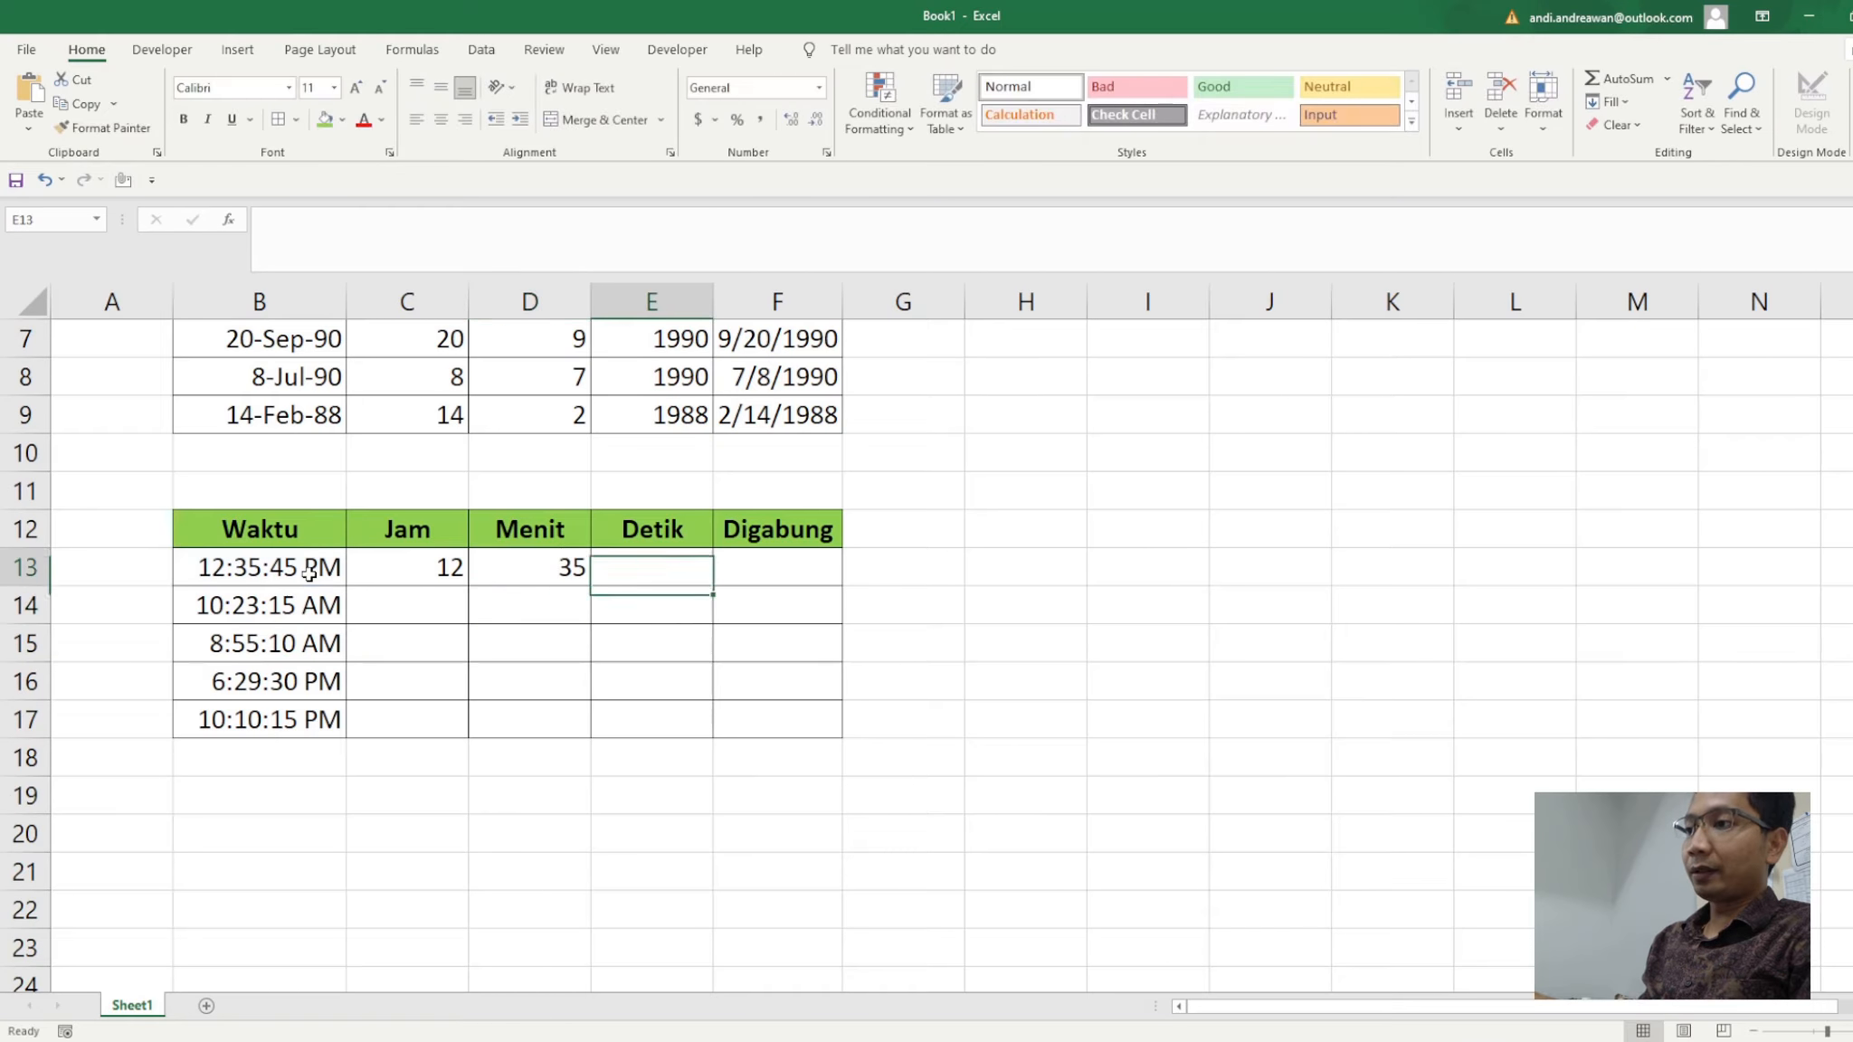
{"action": "type", "text": "="}
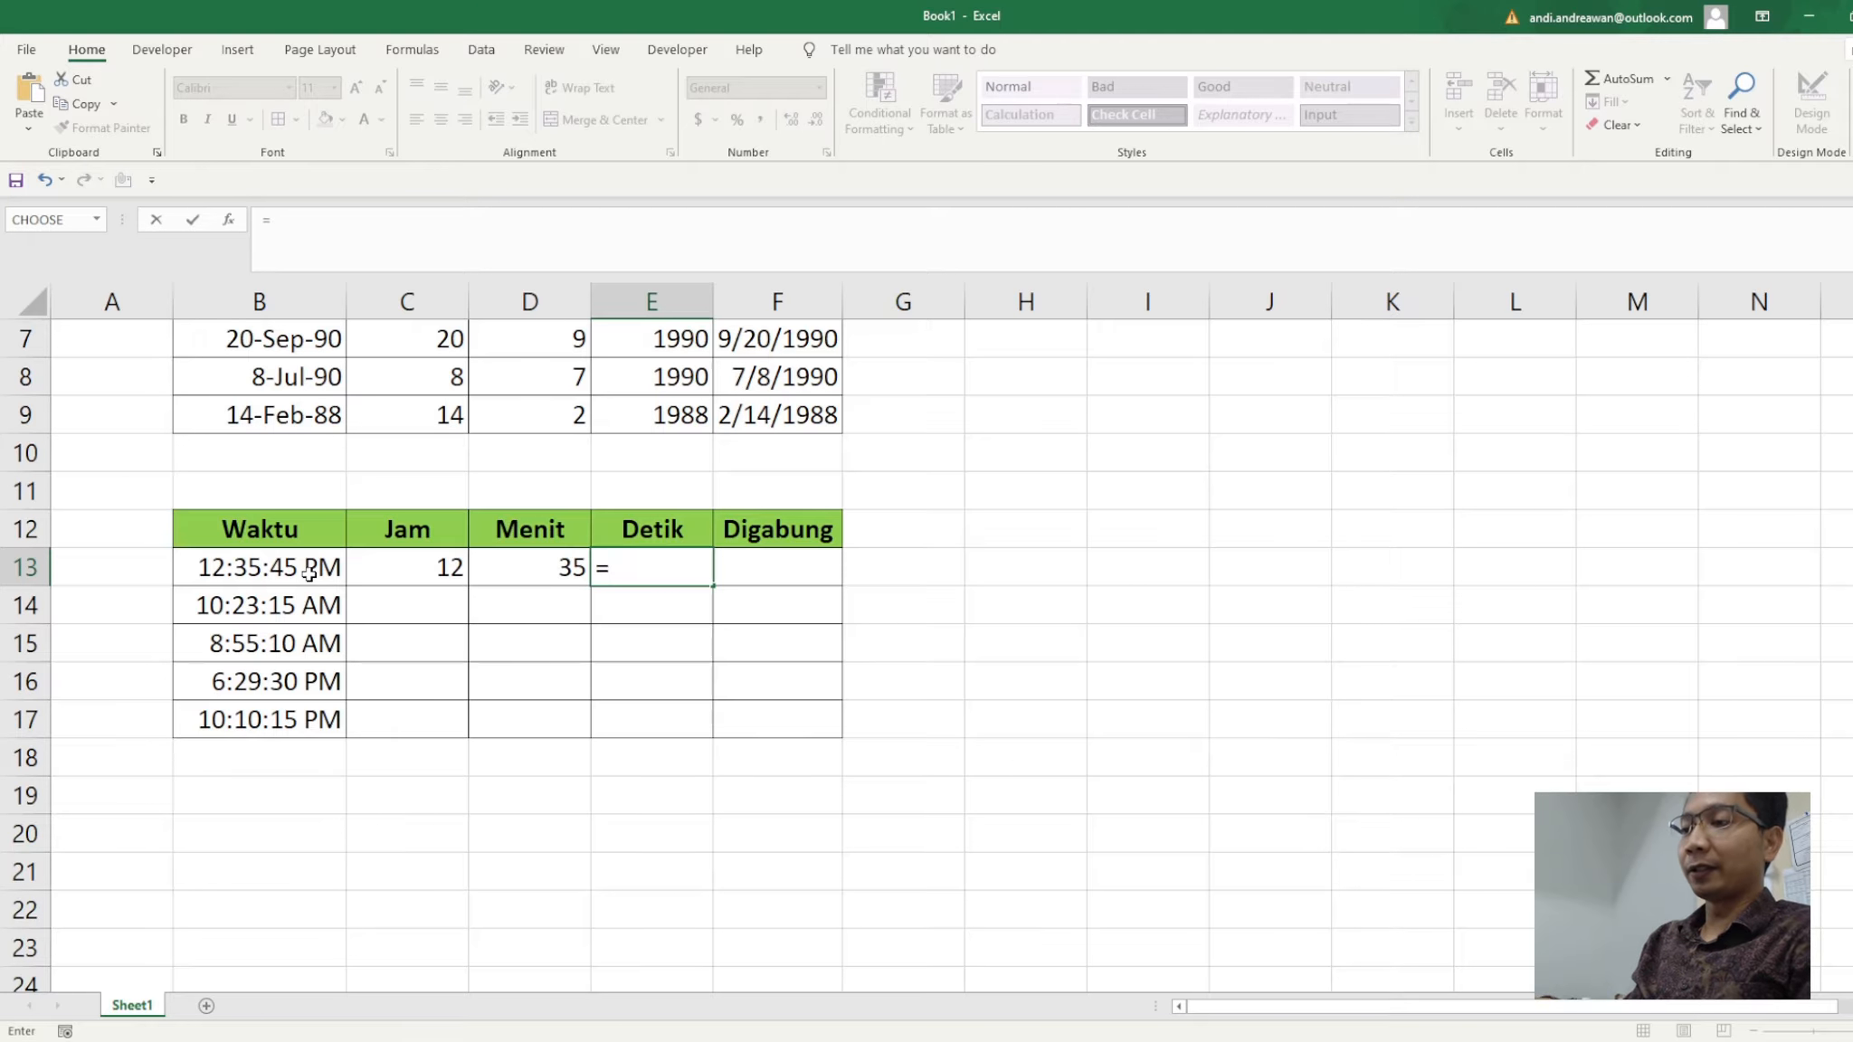
{"action": "type", "text": "seco"}
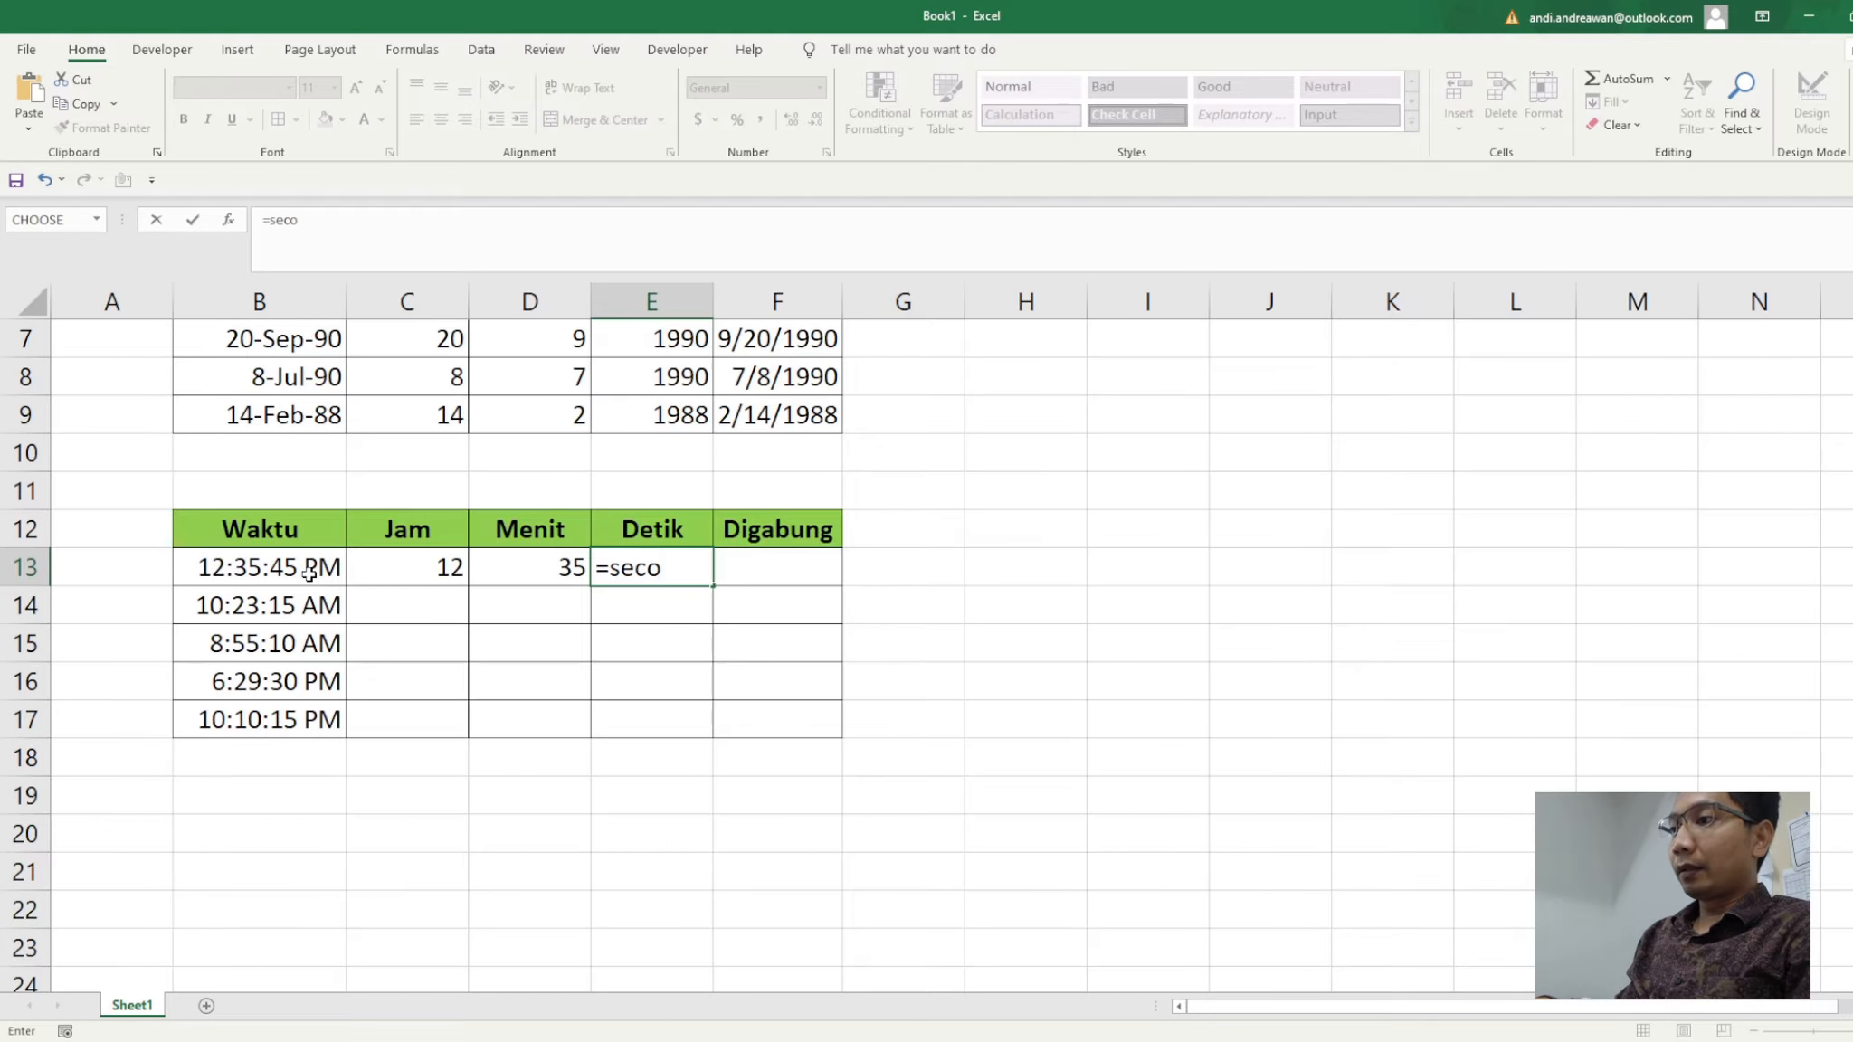
{"action": "type", "text": "nd("}
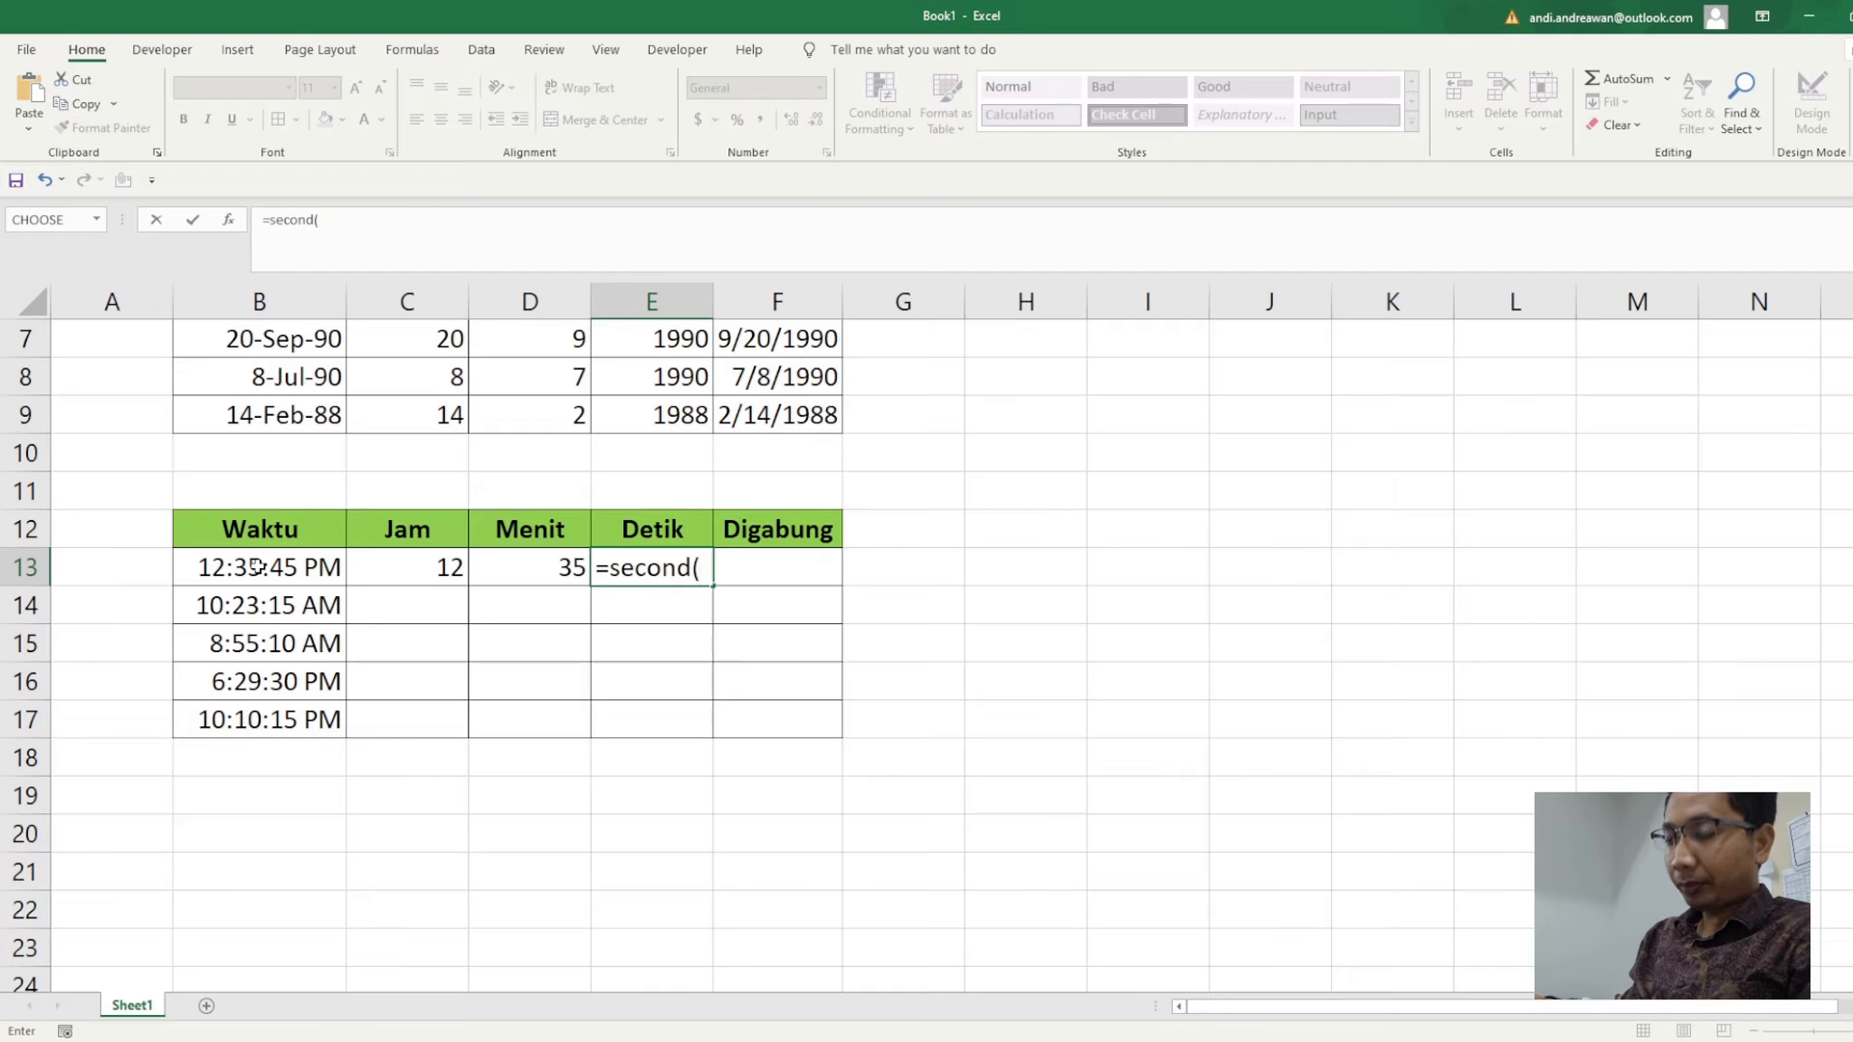
{"action": "left_click", "coordinate": [258, 566]}
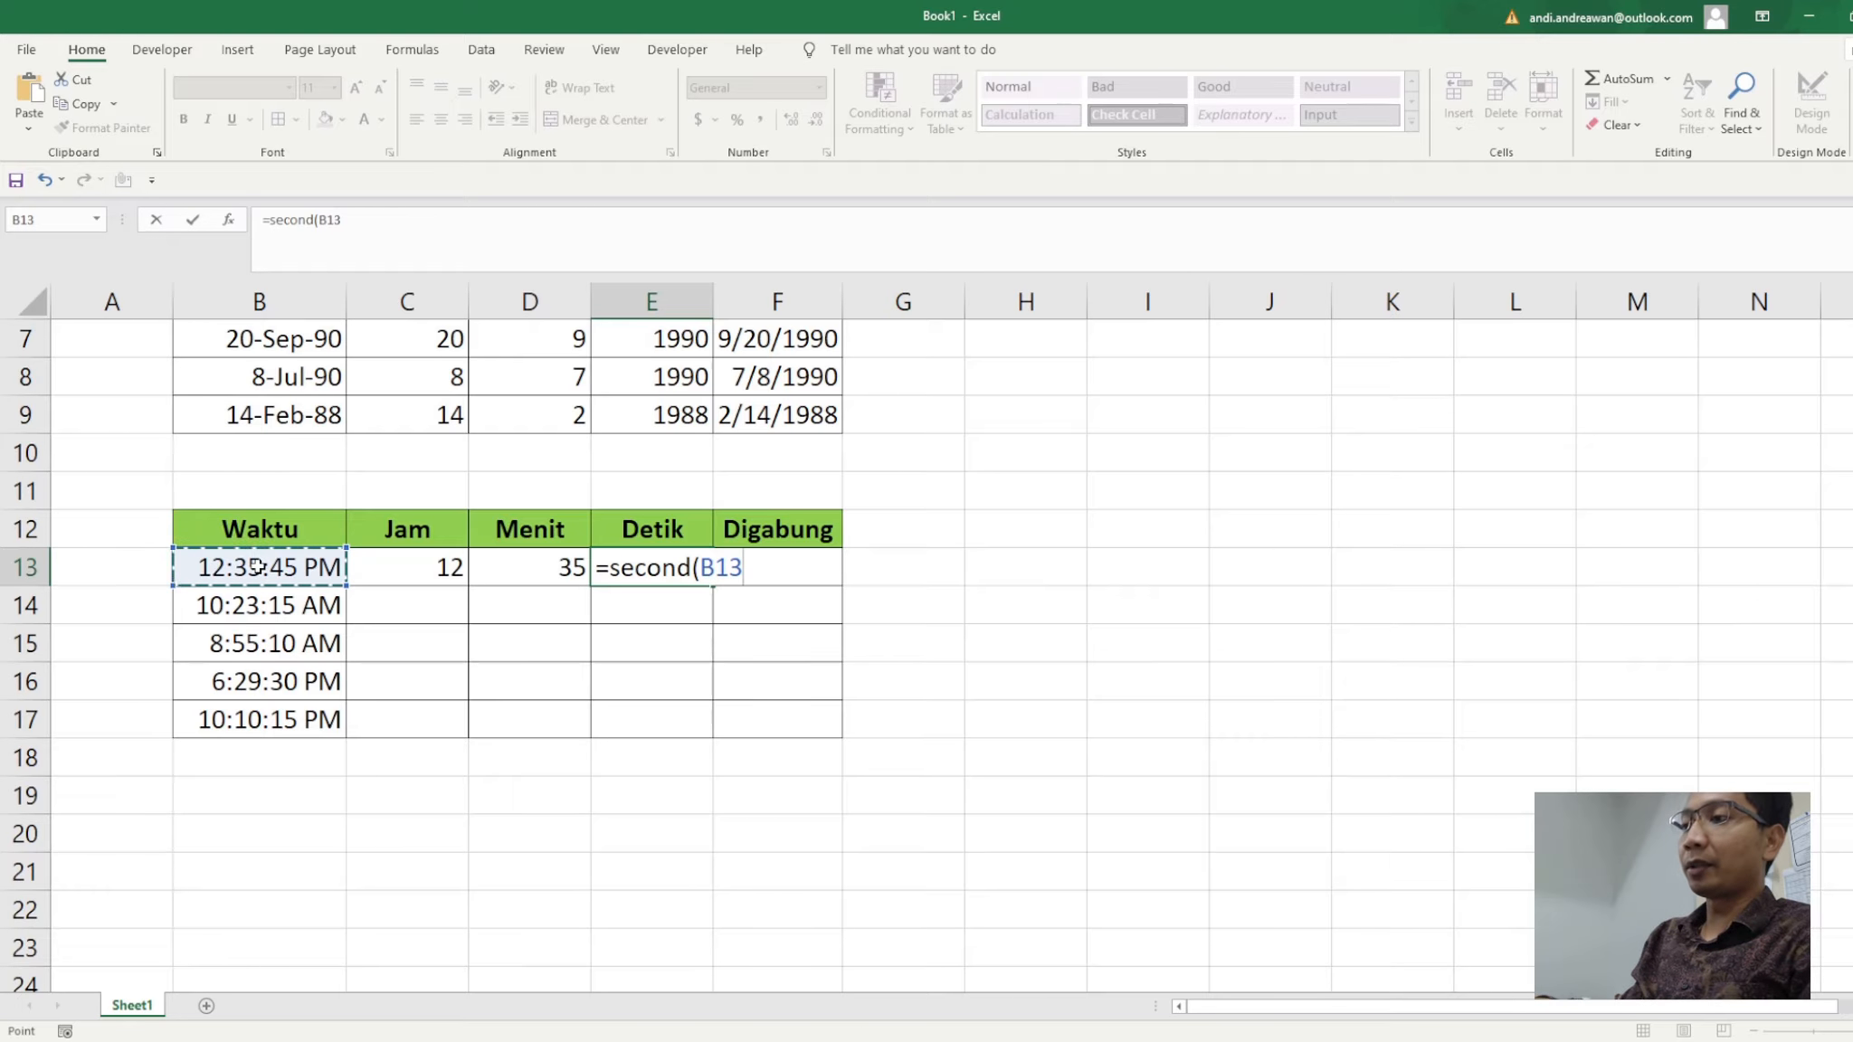
{"action": "type", "text": ")"}
{"action": "key", "text": "Return"}
Fill the hour, minute and second formulas in C13:E13 down to row 17
{"action": "key", "text": "Left"}
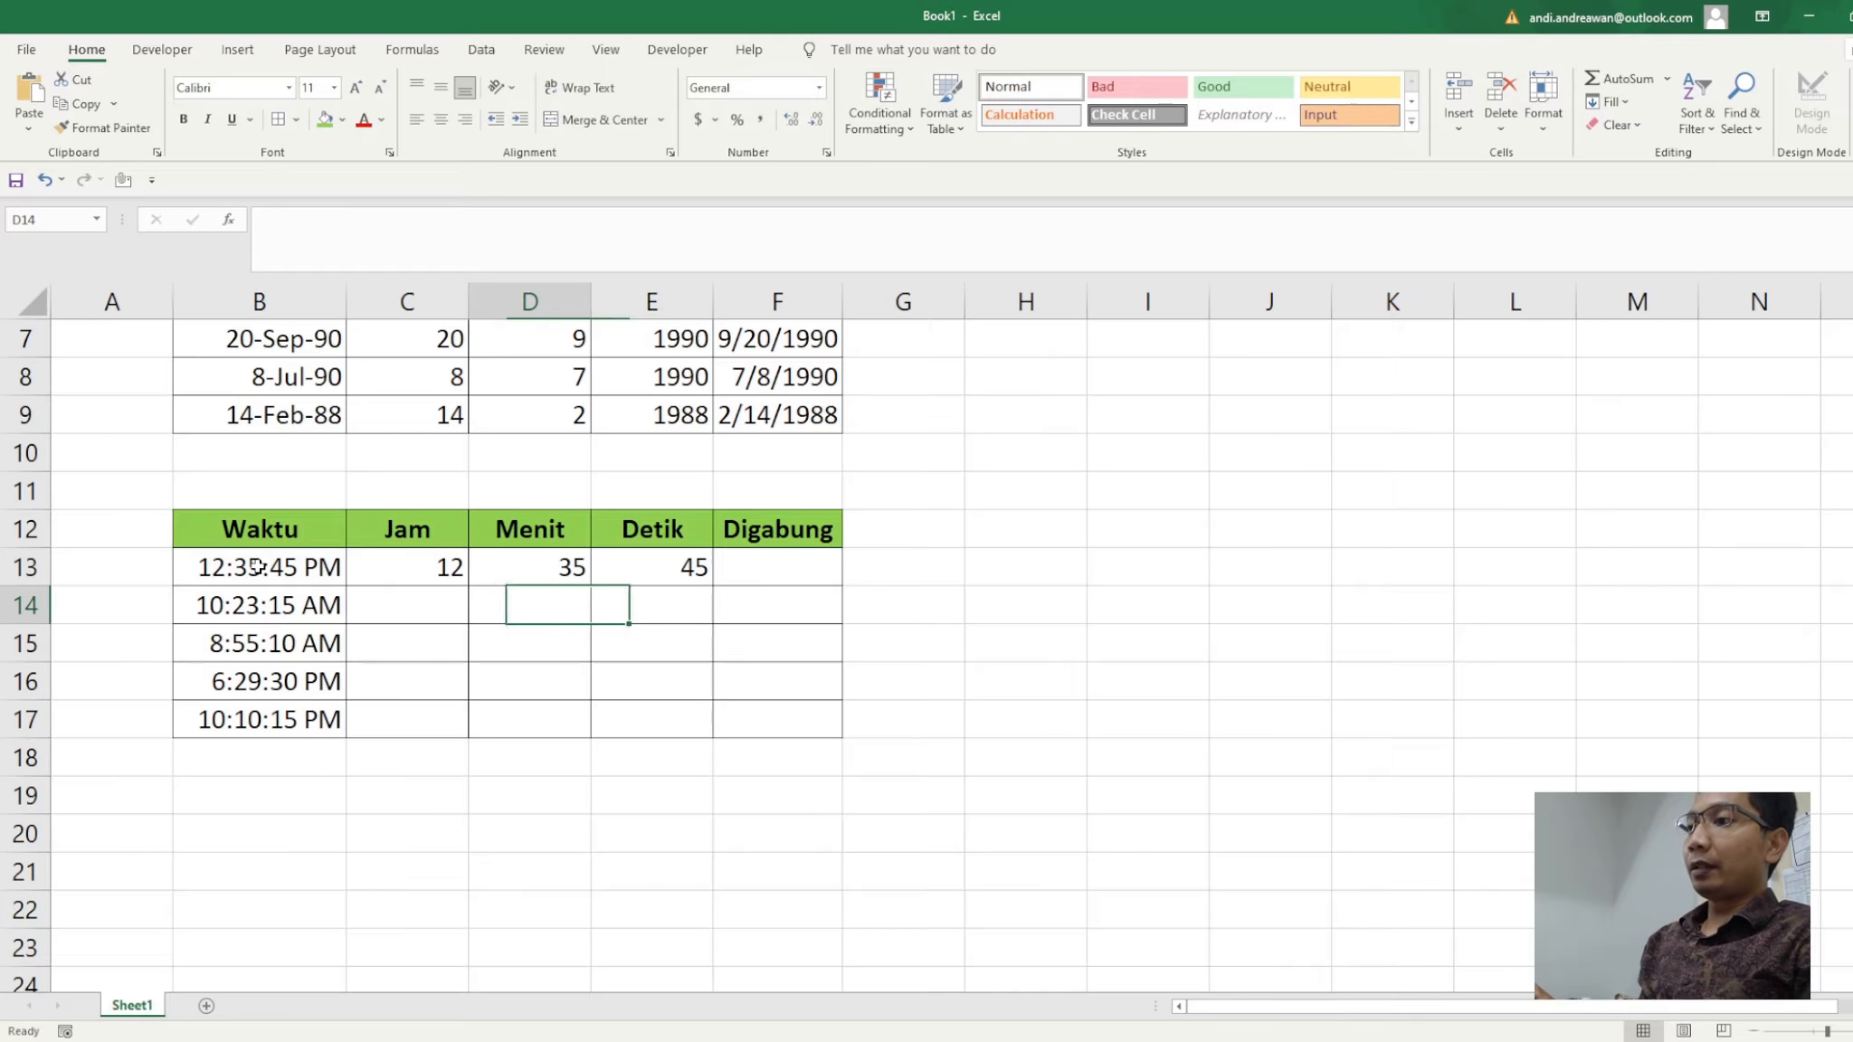
{"action": "key", "text": "Up"}
{"action": "key", "text": "Left"}
{"action": "key", "text": "shift+Right"}
{"action": "key", "text": "shift+Right"}
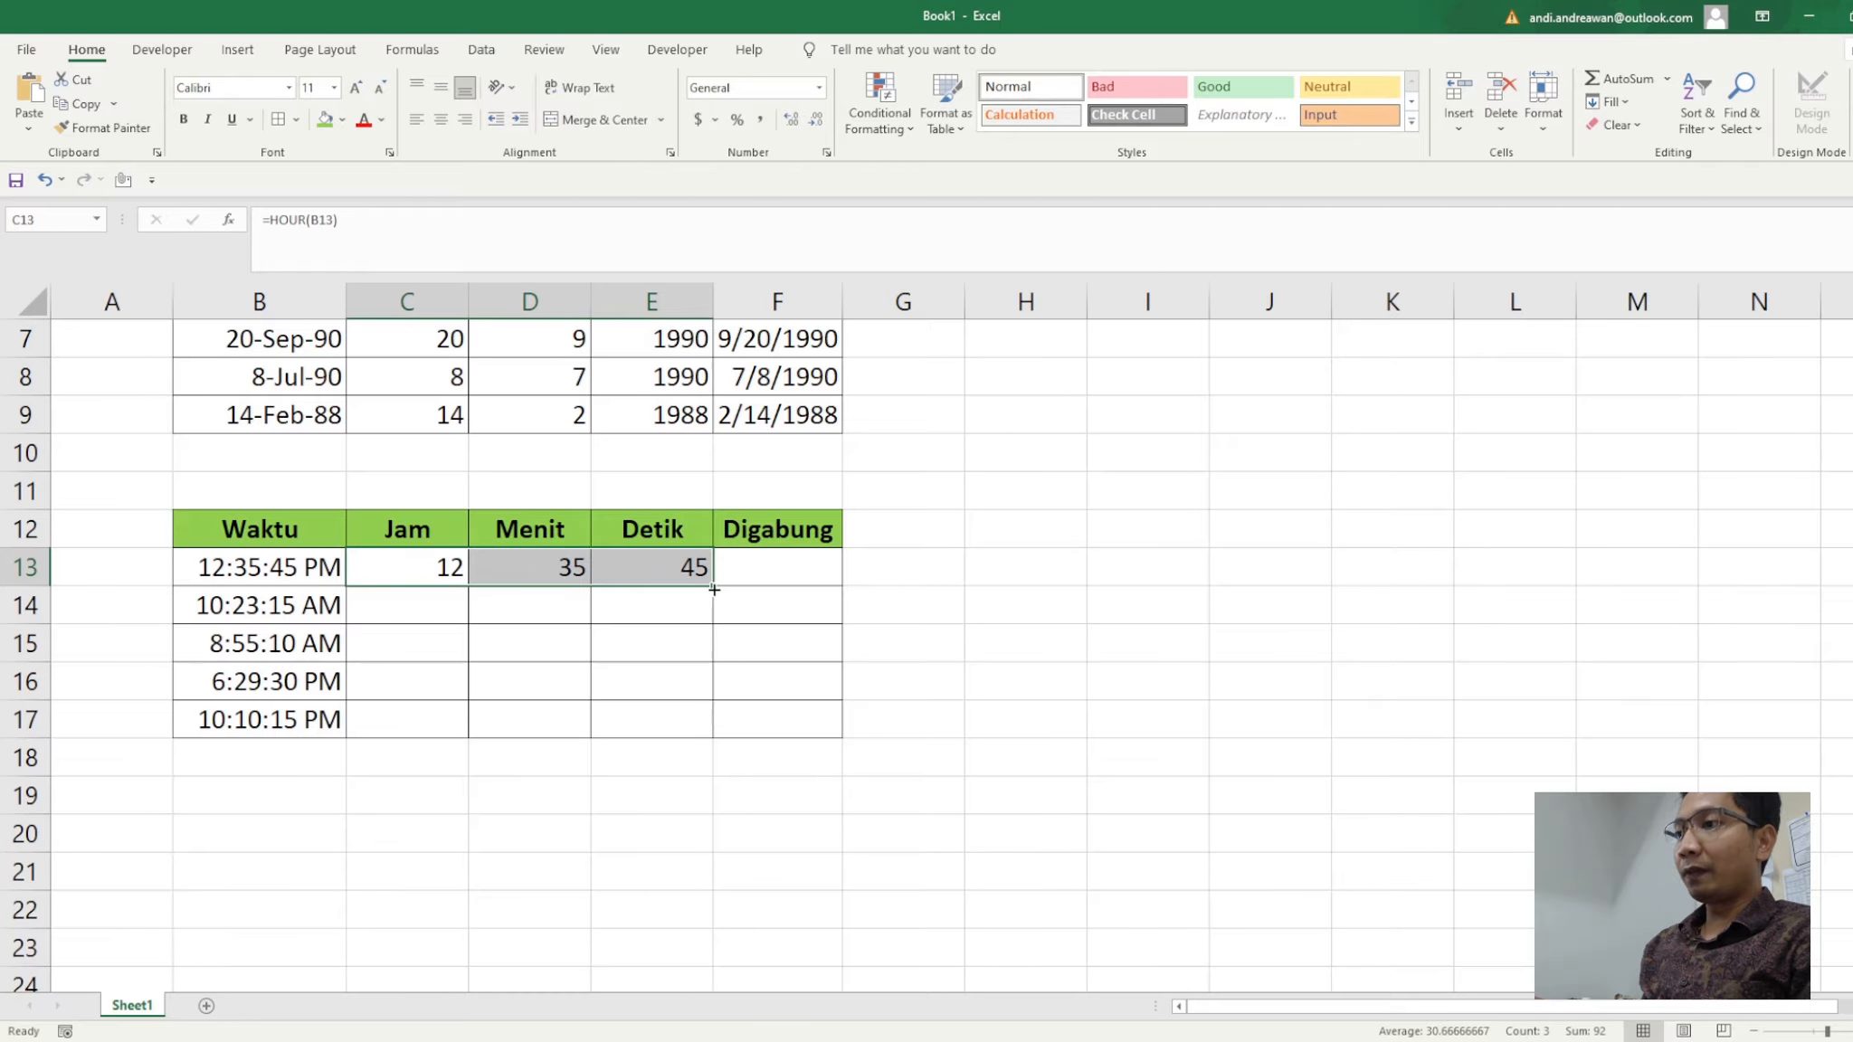
{"action": "left_click_drag", "start_coordinate": [713, 589], "coordinate": [716, 738]}
Recombine the time parts with =TIME(C13,D13,E13) in the Digabung cell F13 and fill the formula down to F17
{"action": "left_click", "coordinate": [764, 569]}
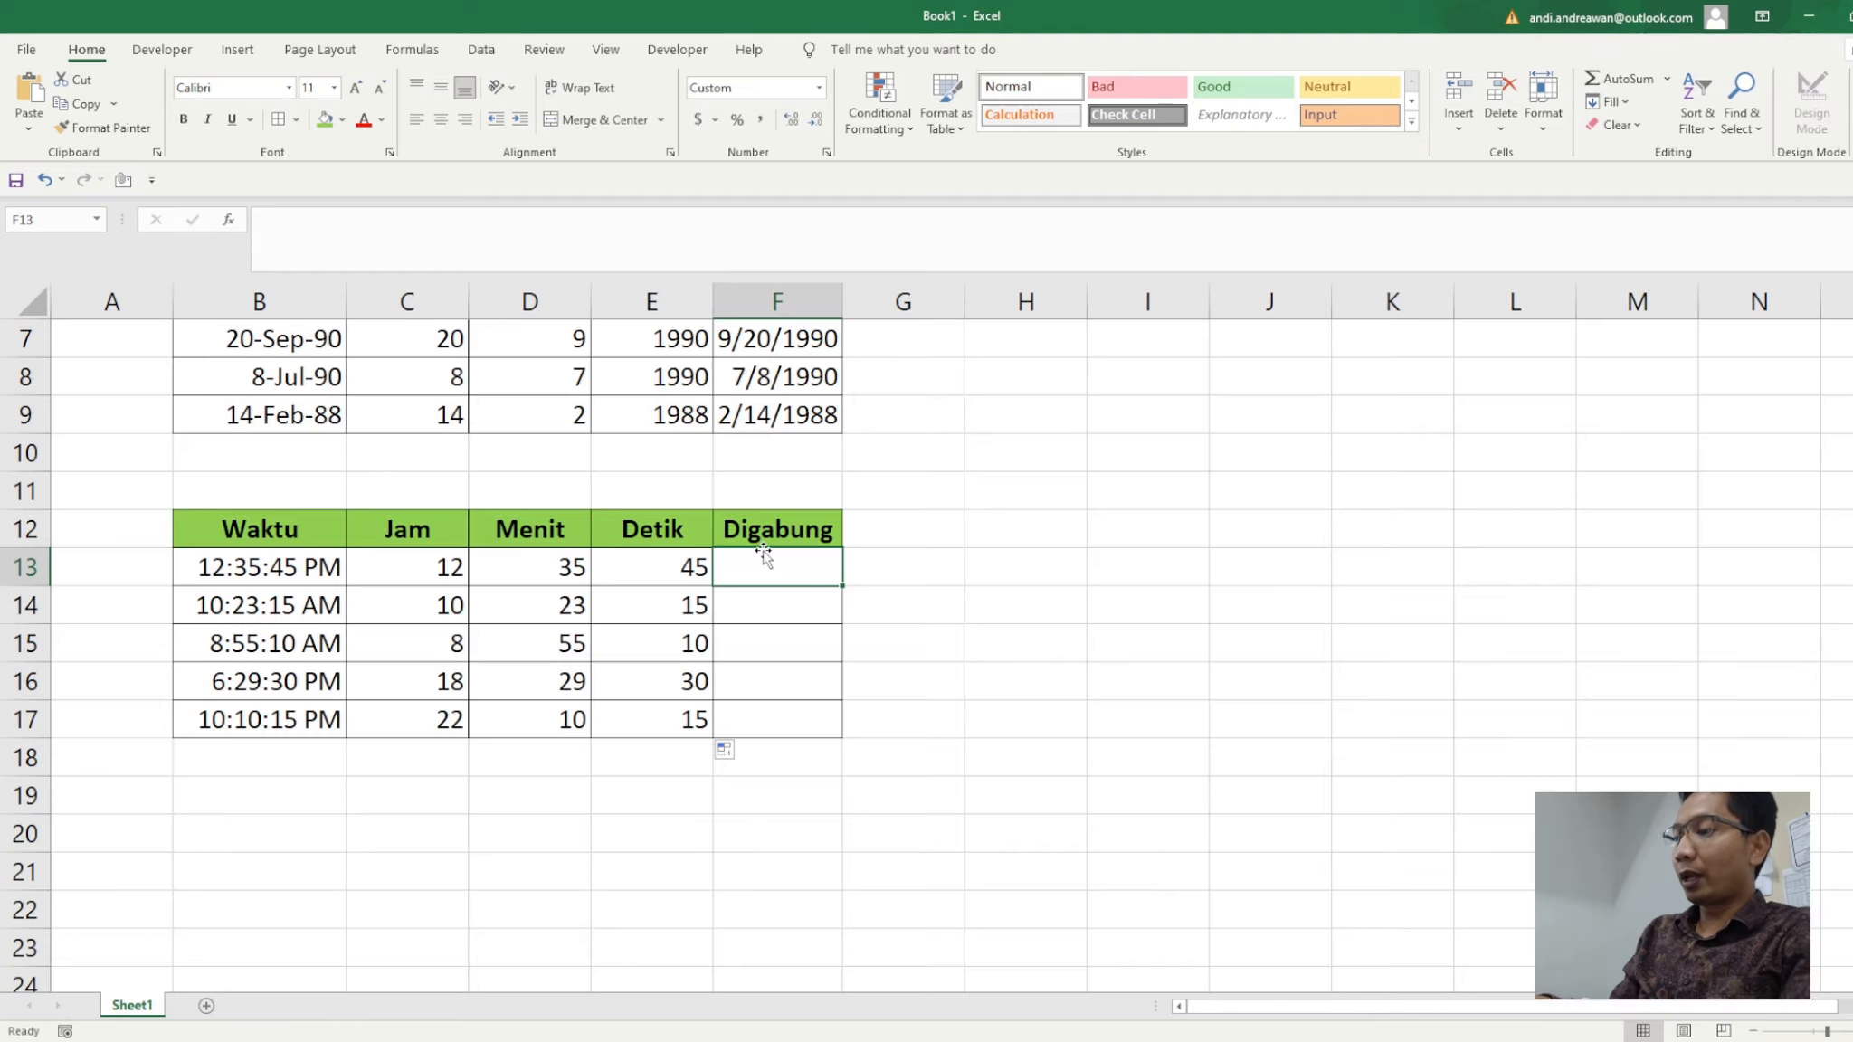
{"action": "type", "text": "=time"}
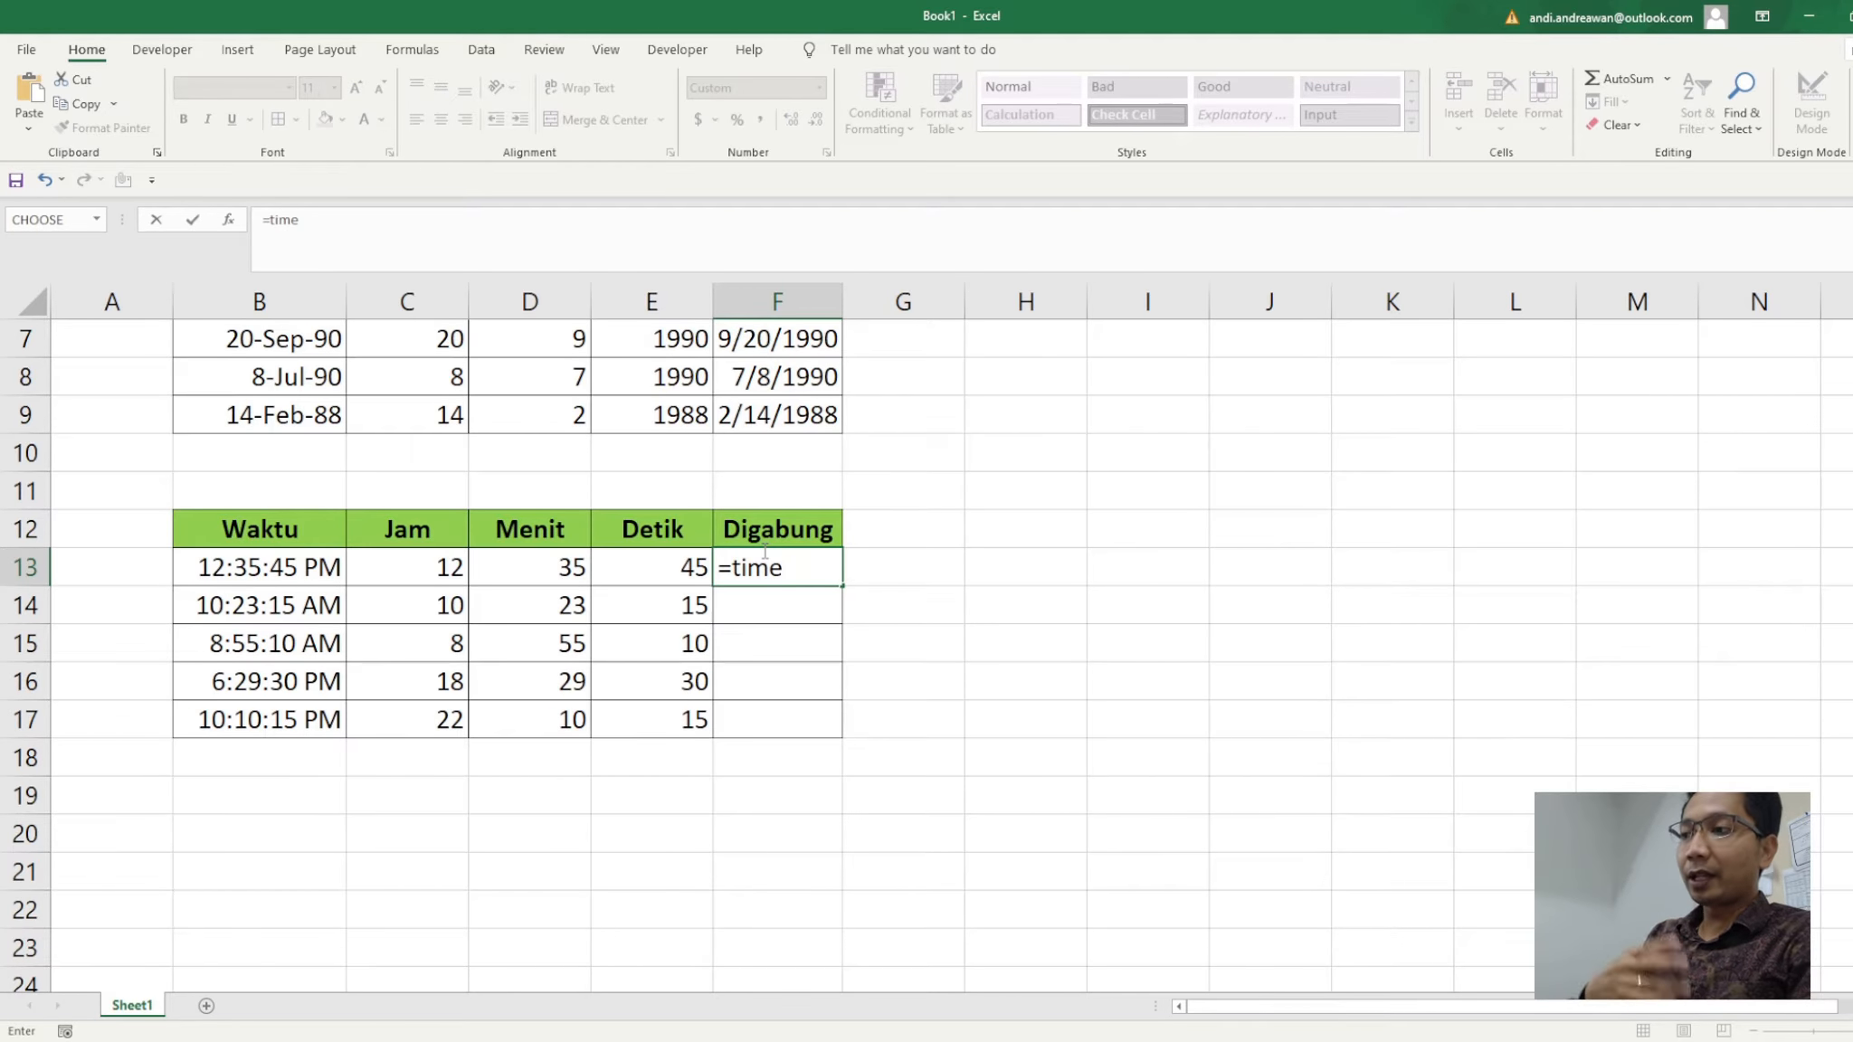
{"action": "type", "text": "("}
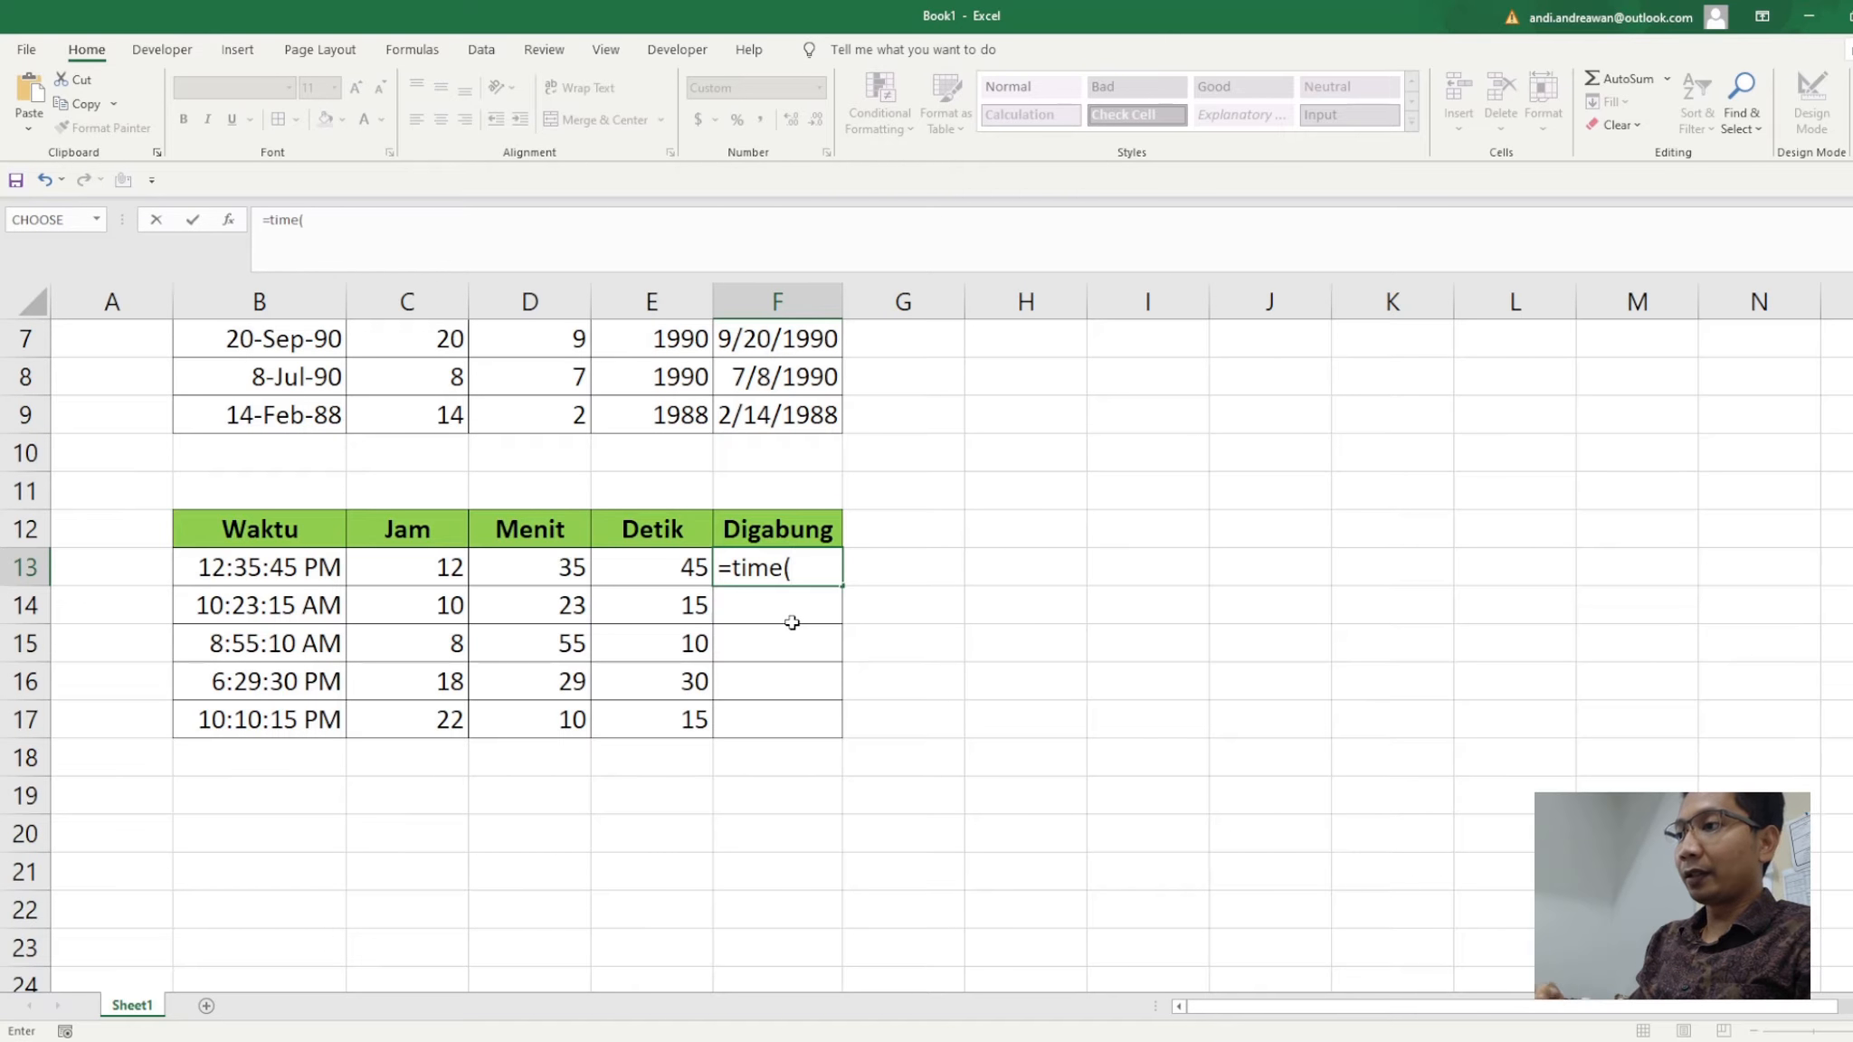
{"action": "left_click", "coordinate": [437, 562]}
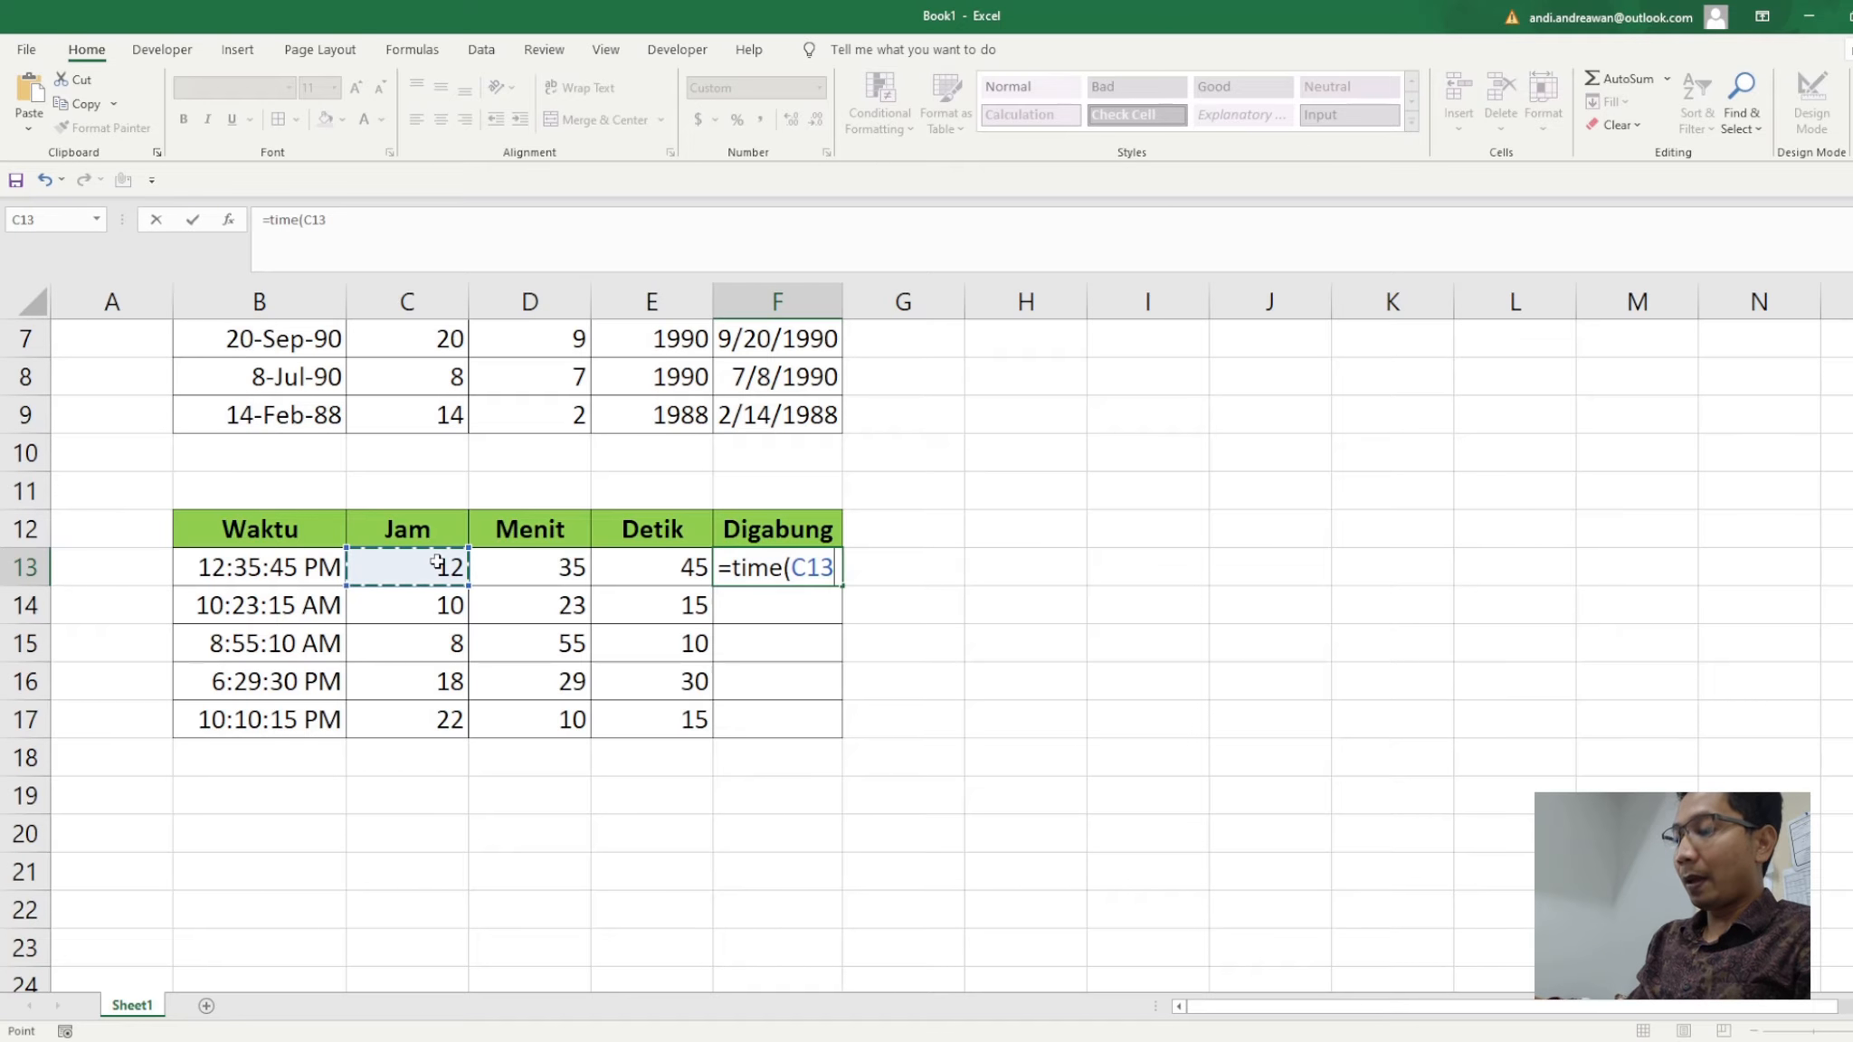
{"action": "type", "text": ","}
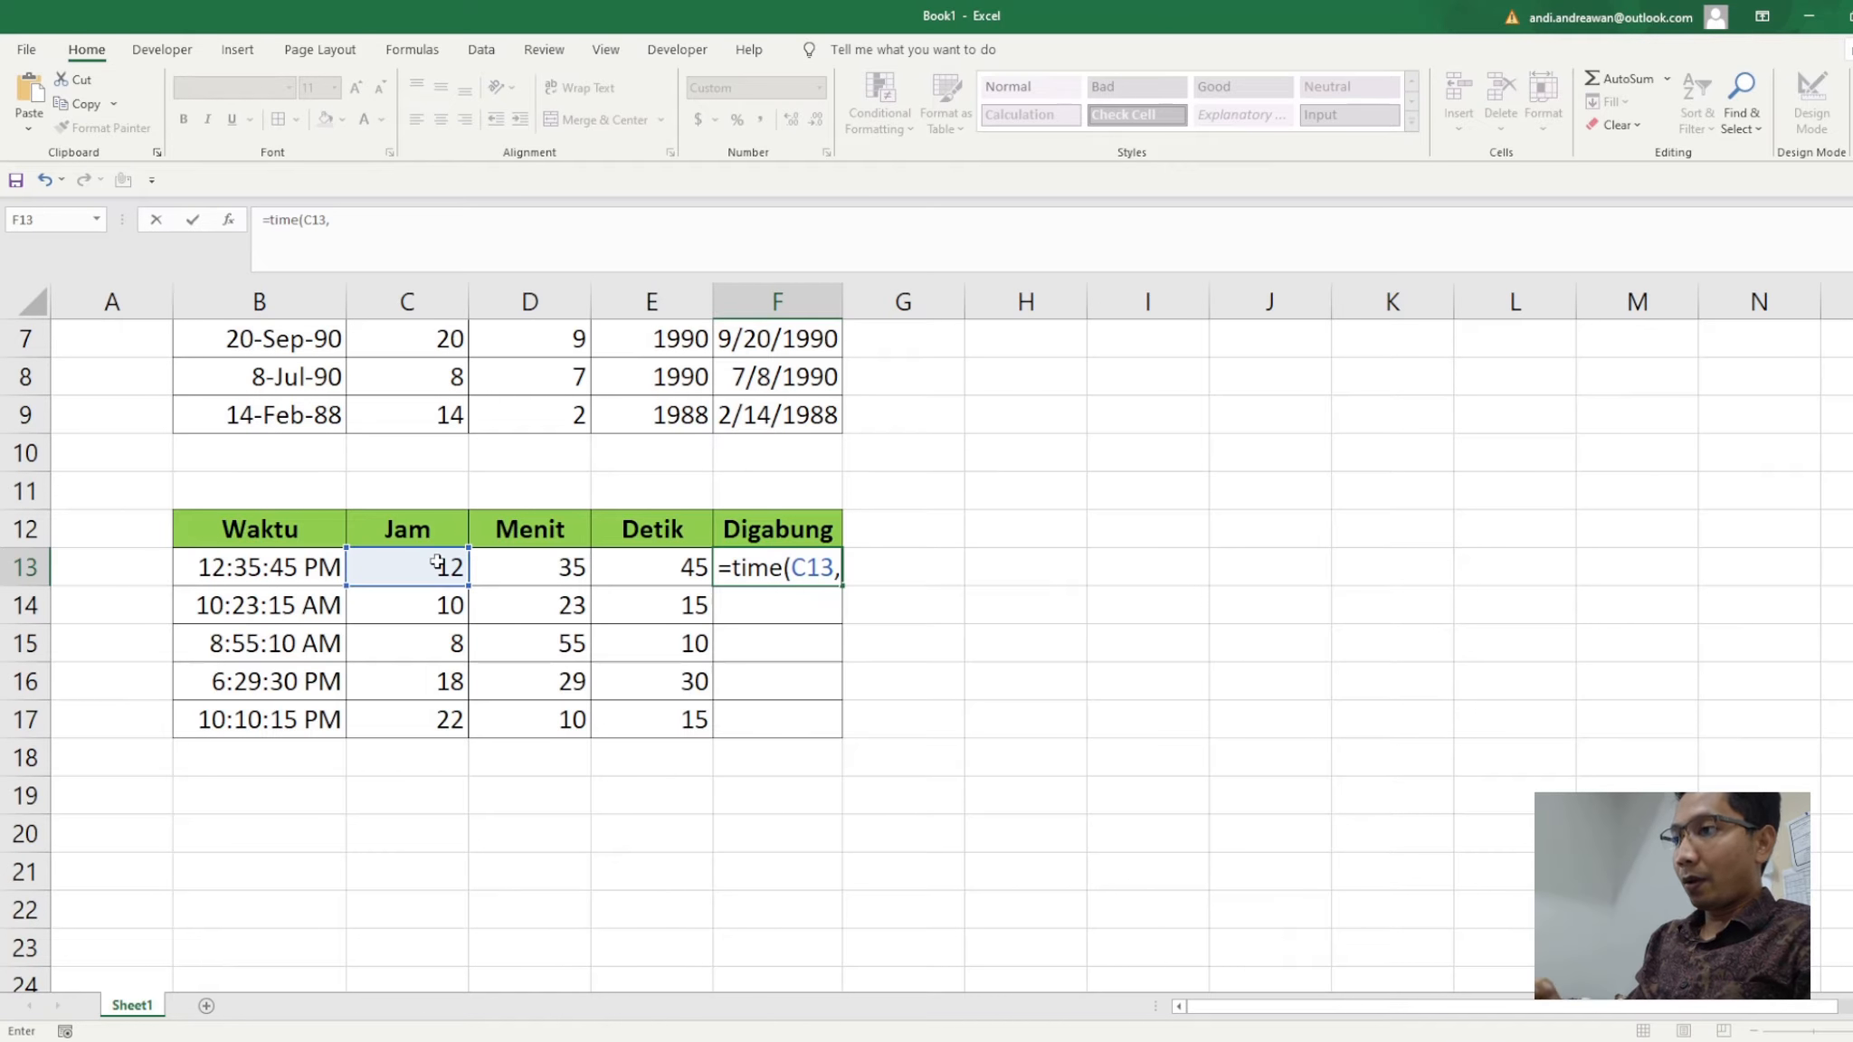
{"action": "left_click", "coordinate": [527, 565]}
{"action": "type", "text": ","}
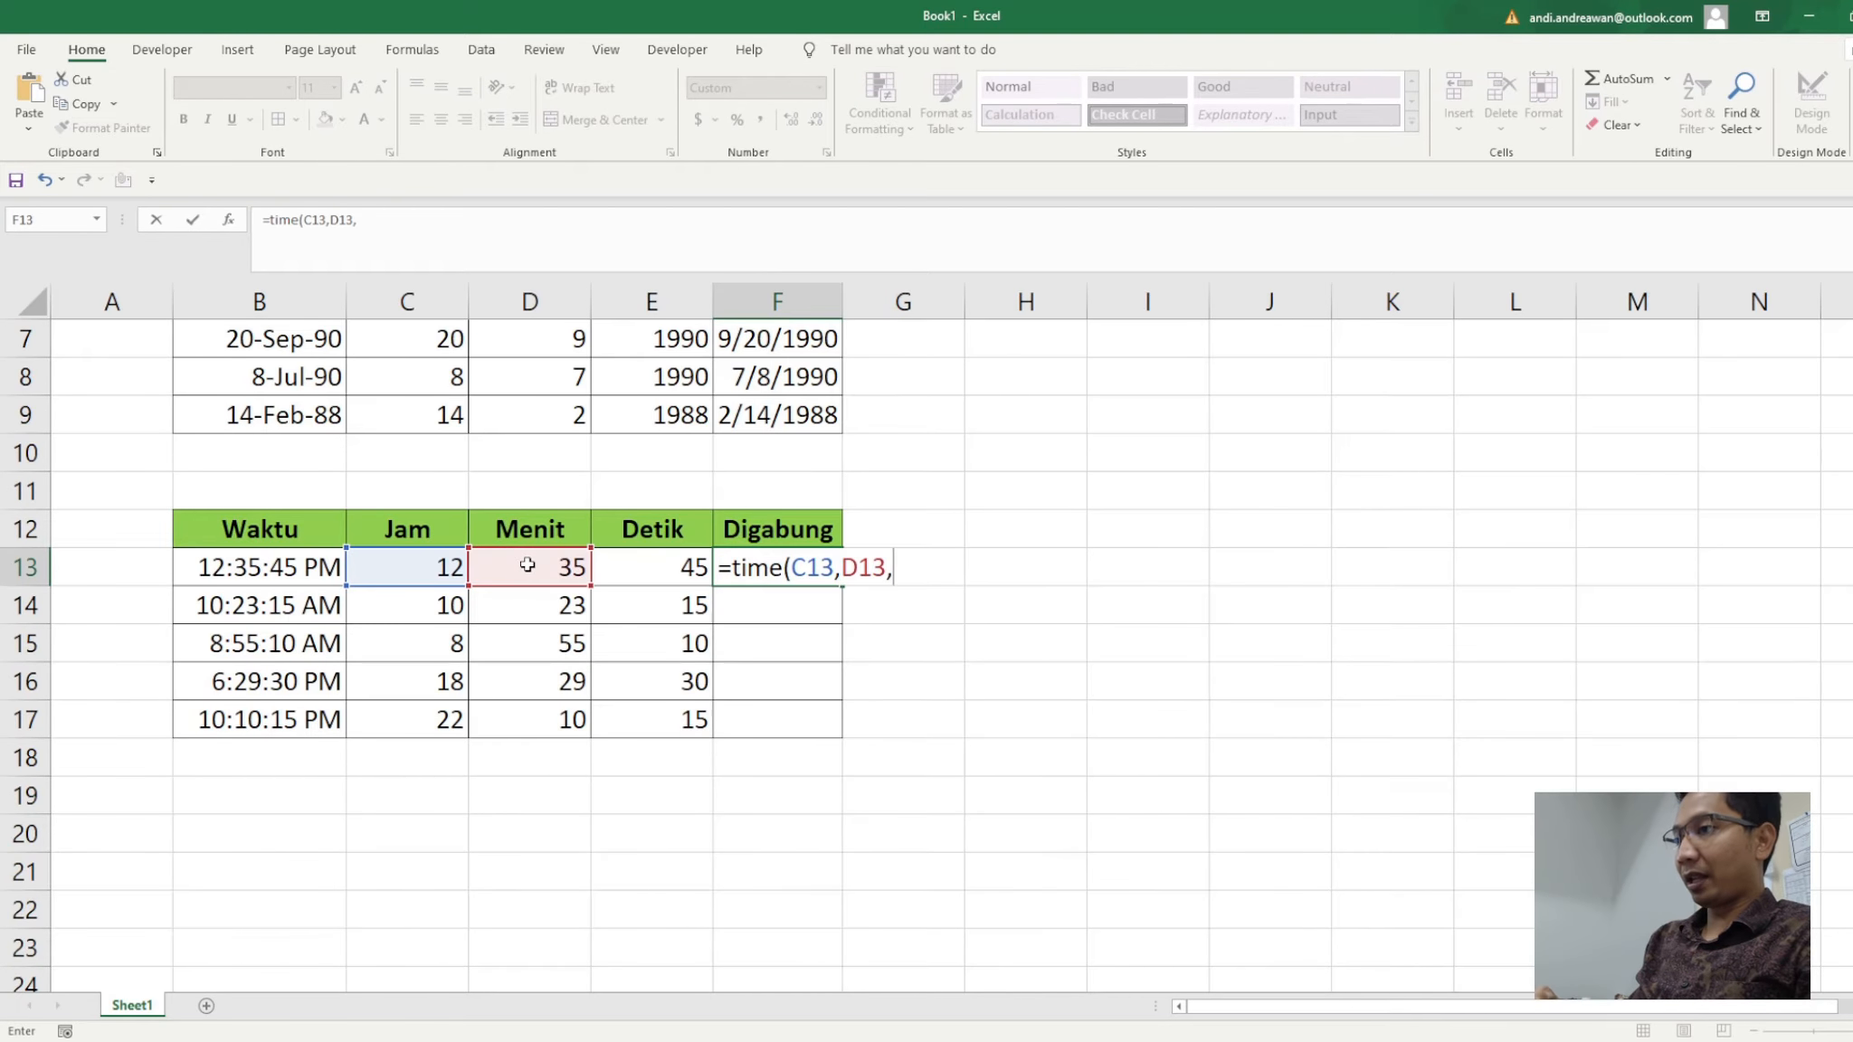
{"action": "left_click", "coordinate": [629, 561]}
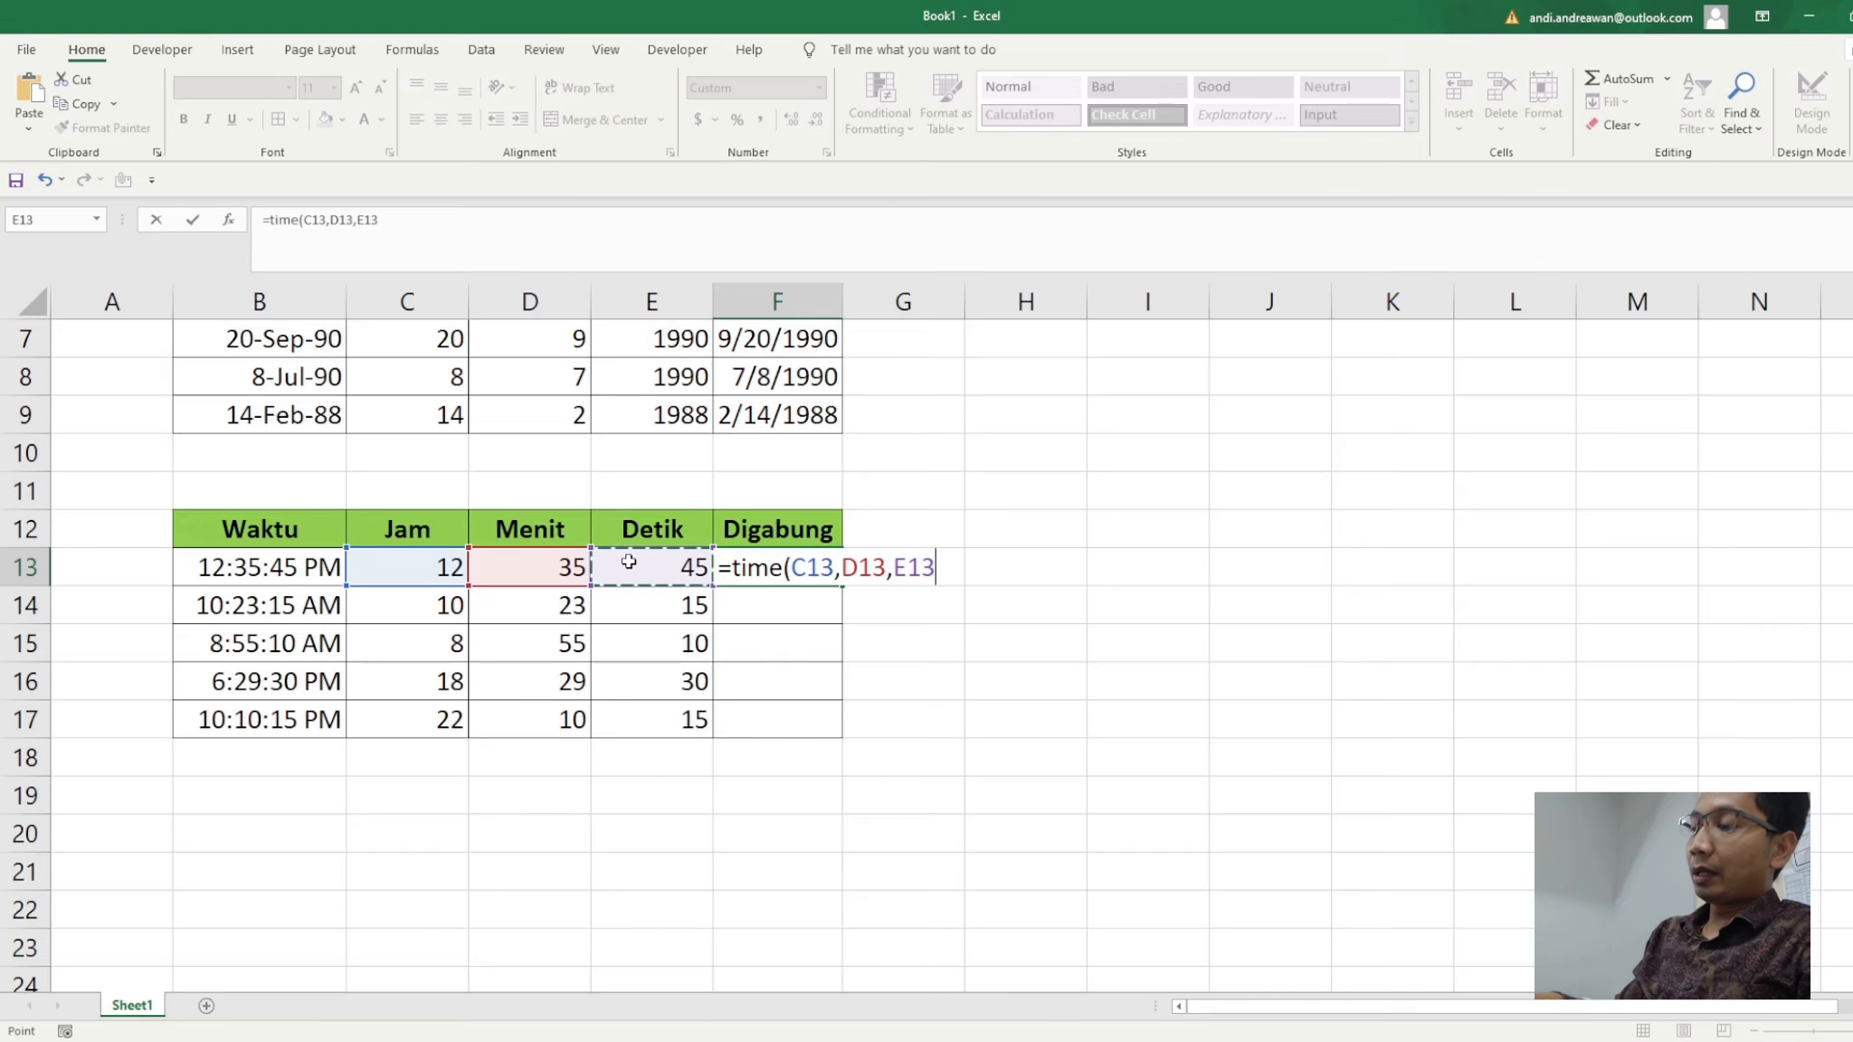
{"action": "type", "text": ")"}
{"action": "key", "text": "Return"}
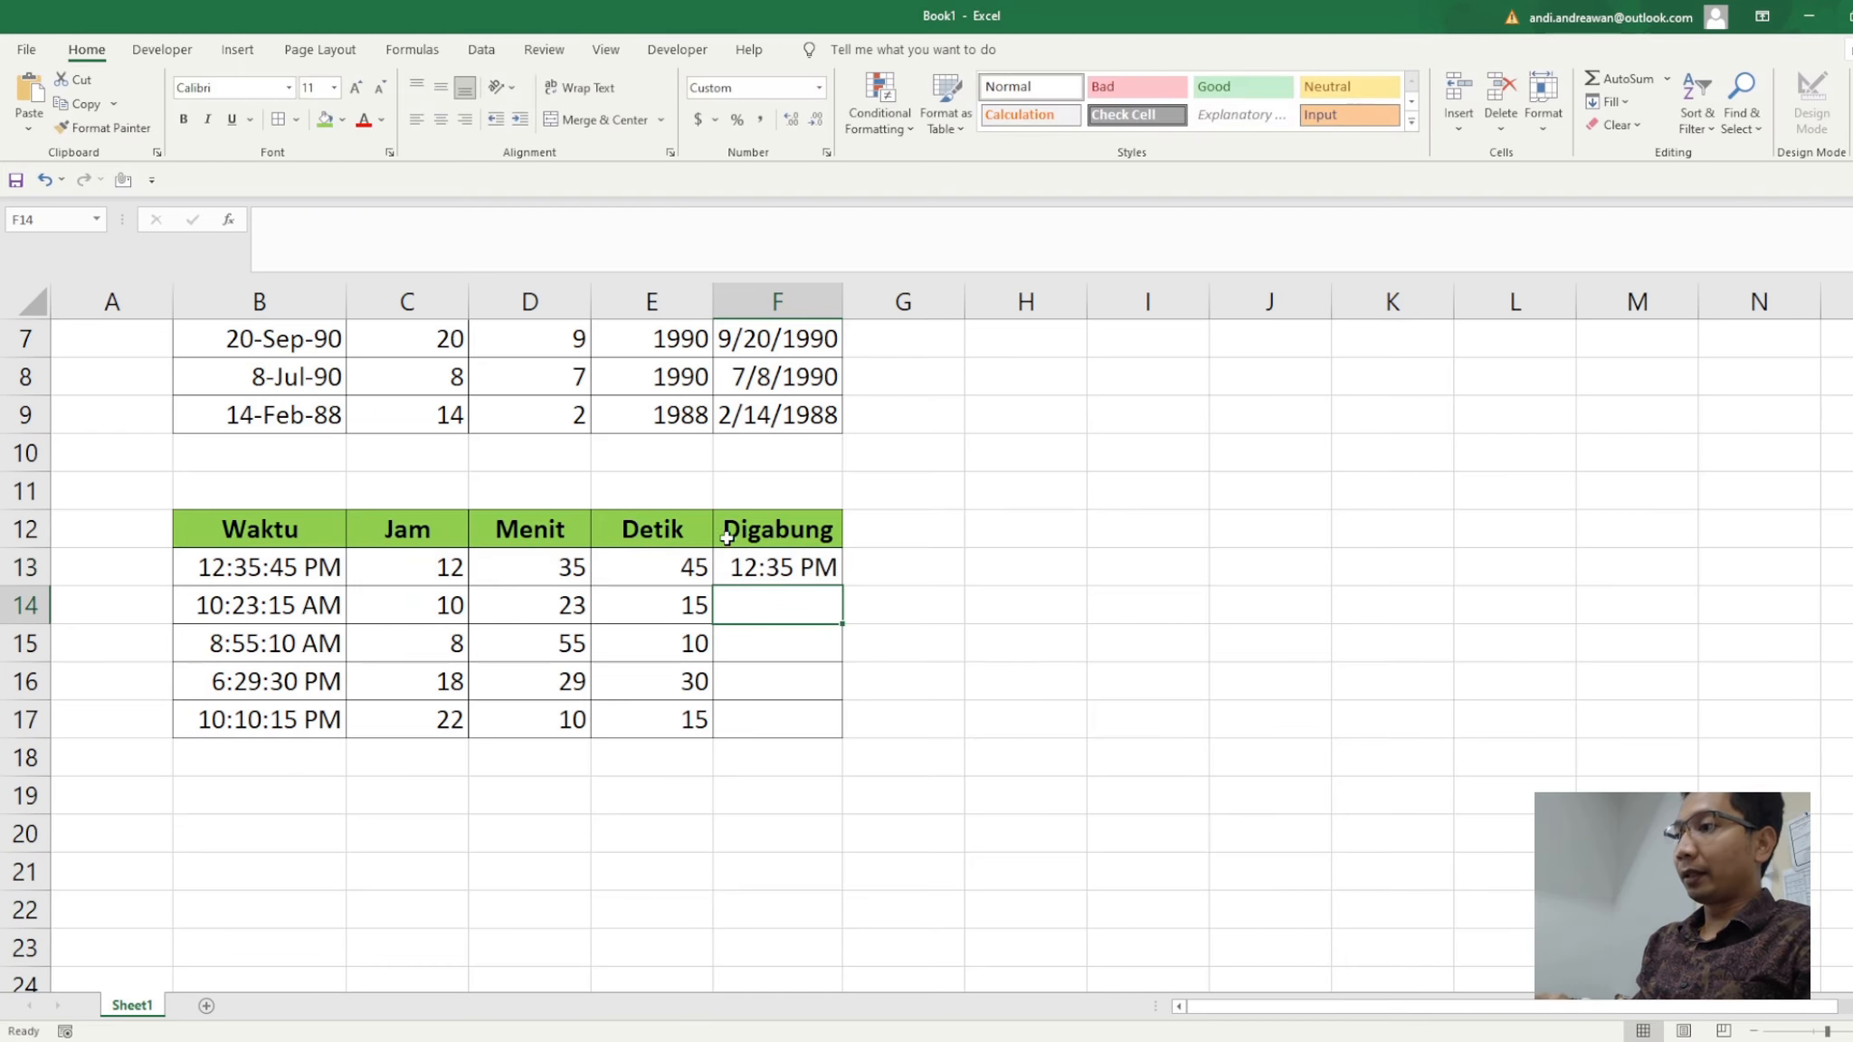
{"action": "left_click", "coordinate": [808, 556]}
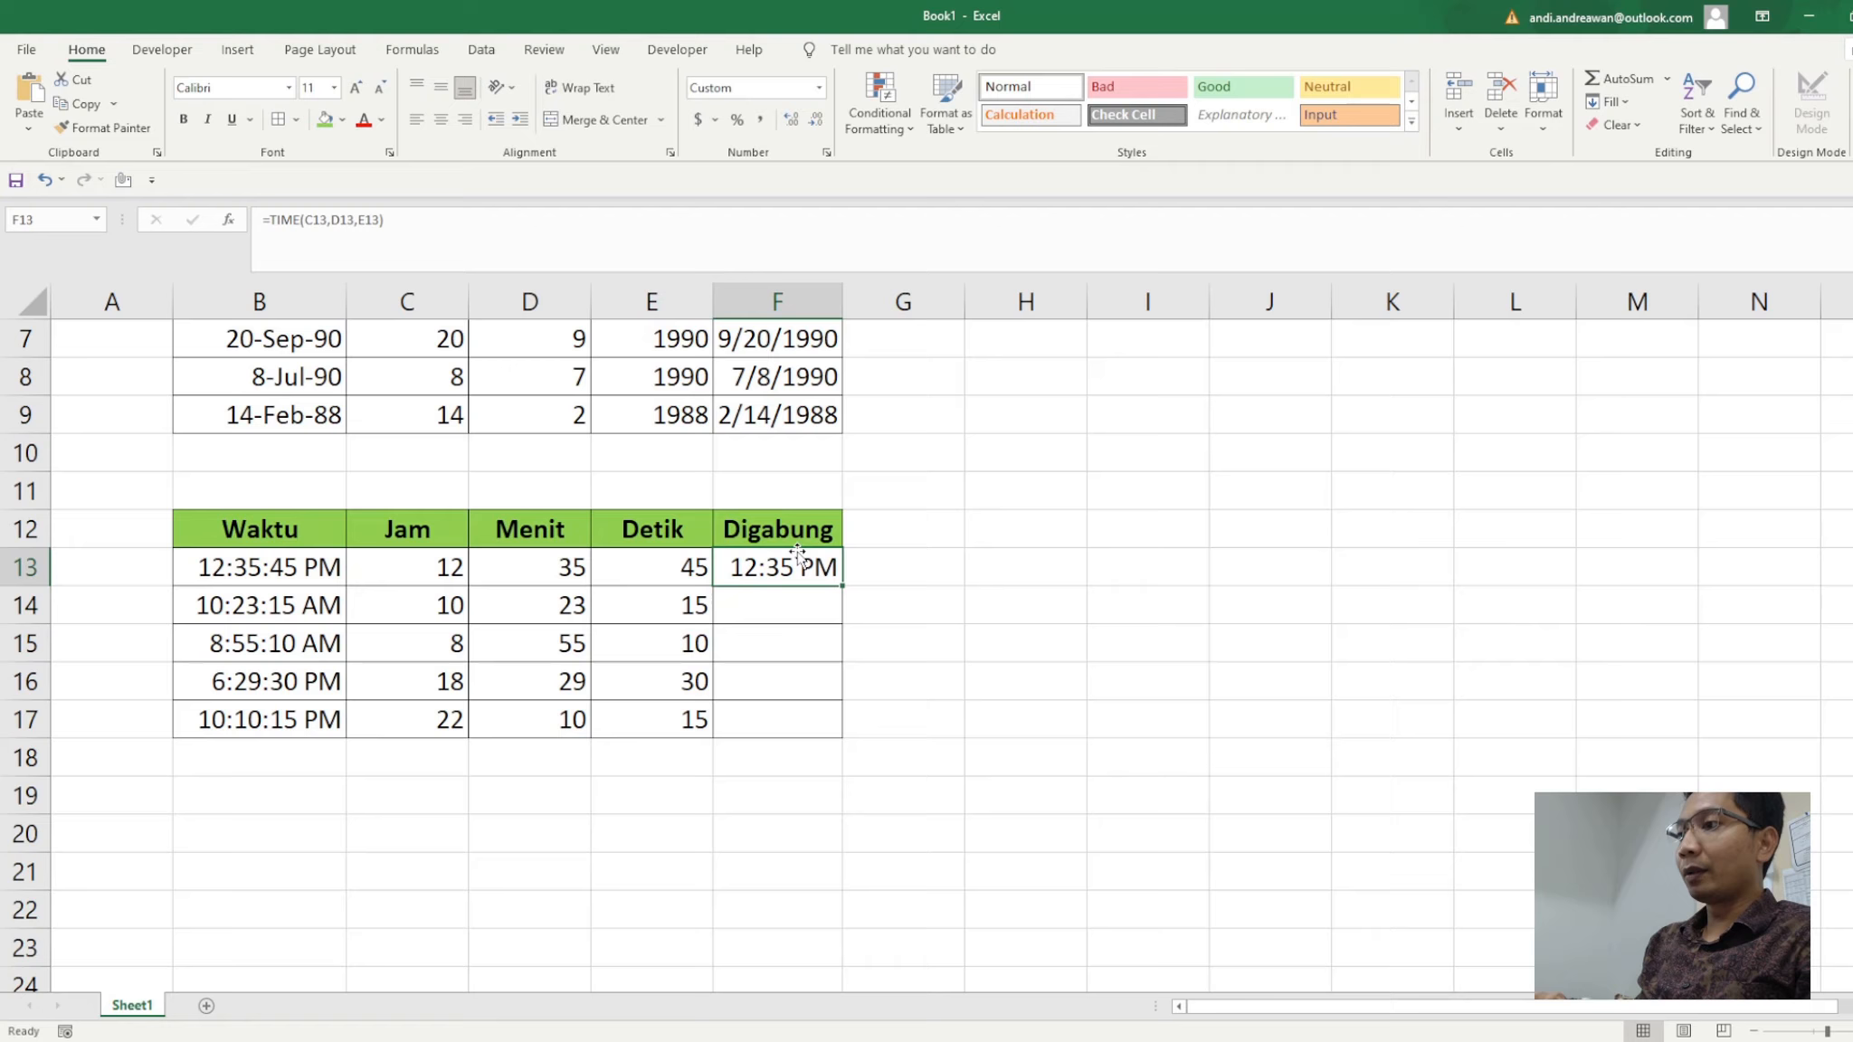
{"action": "double_click", "coordinate": [842, 589]}
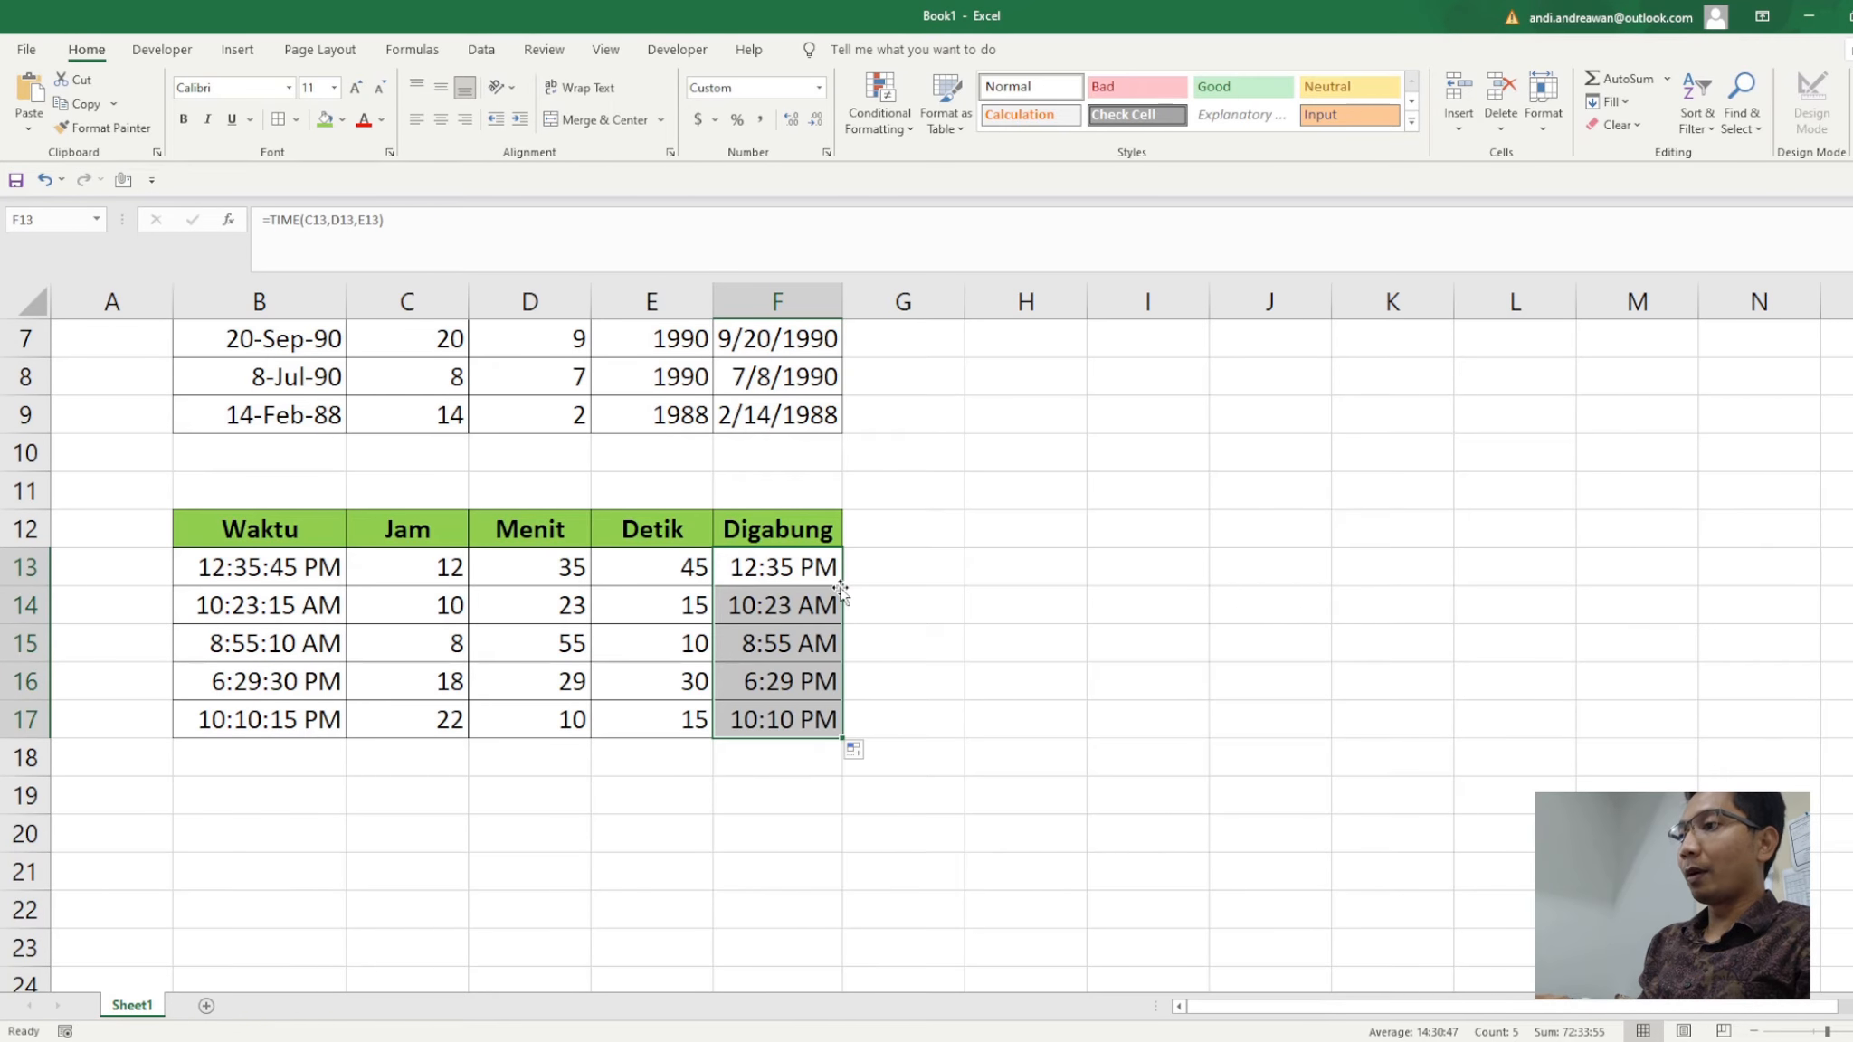
{"action": "scroll", "coordinate": [819, 533], "scroll_direction": "up", "scroll_amount": 2}
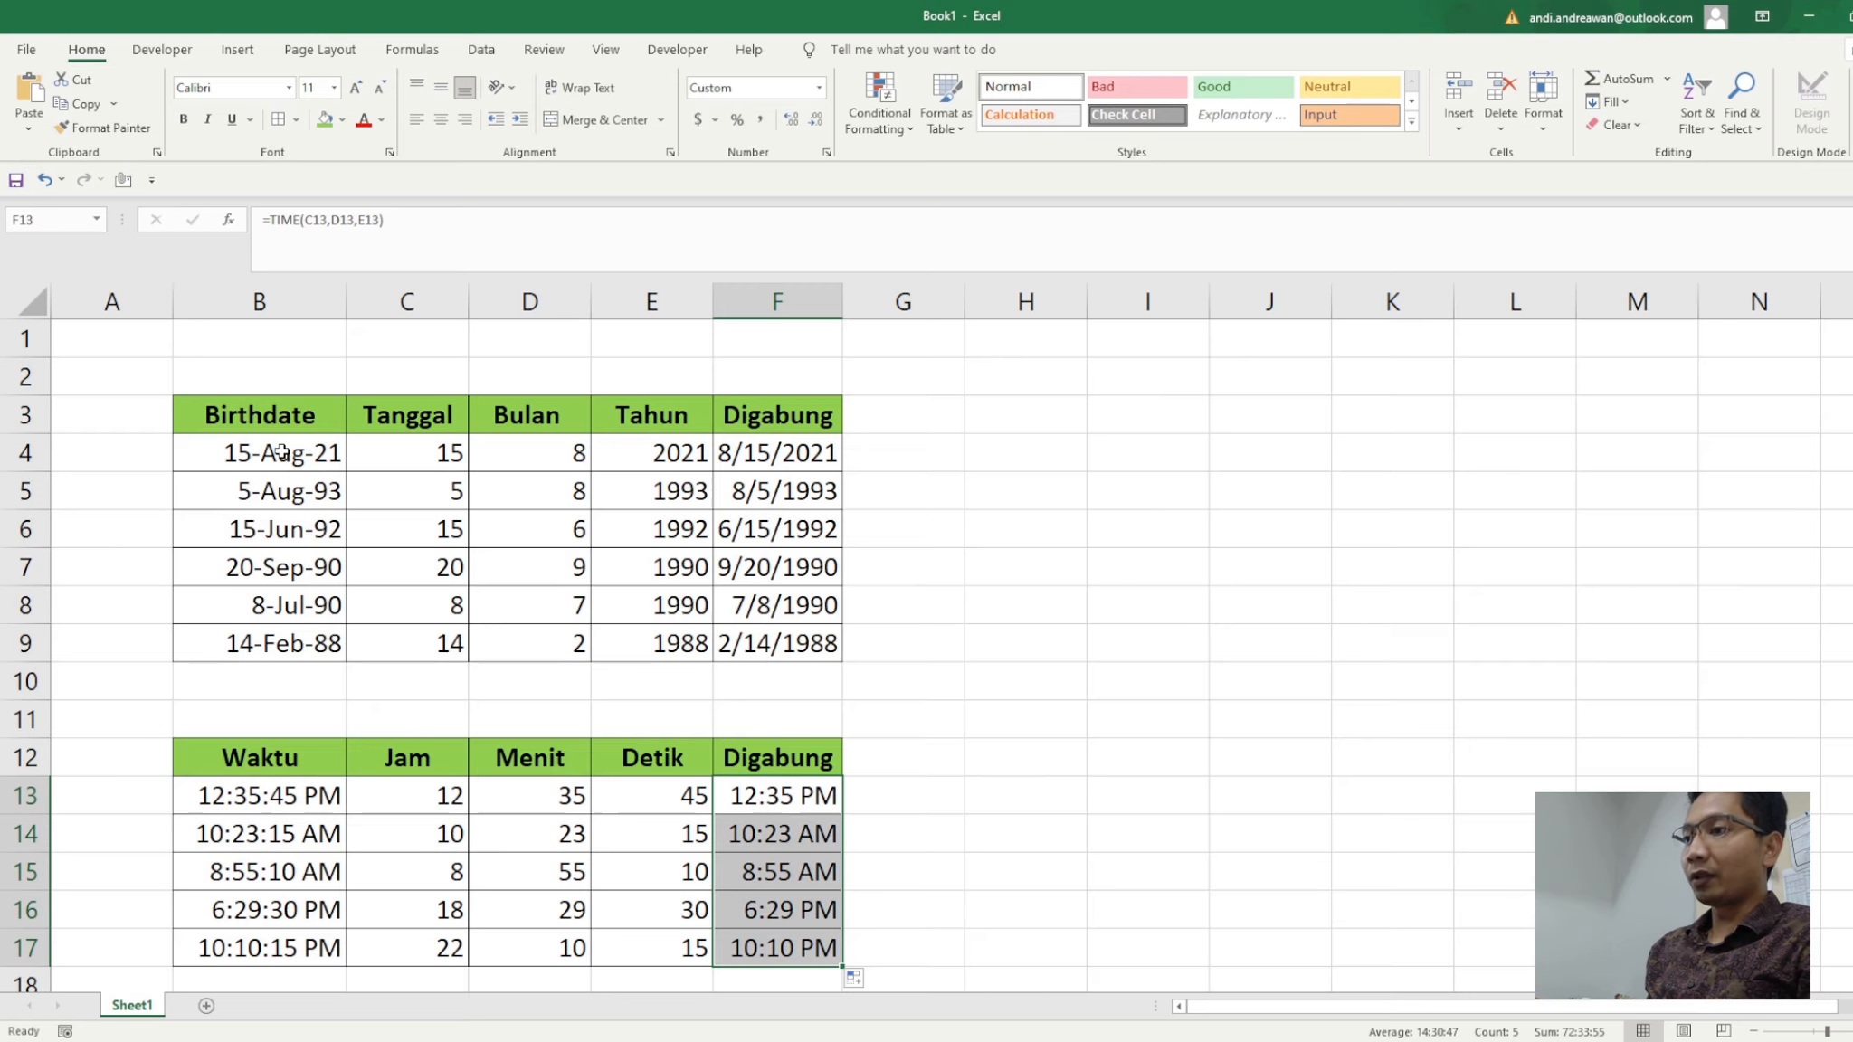
{"action": "left_click_drag", "start_coordinate": [281, 452], "coordinate": [784, 628]}
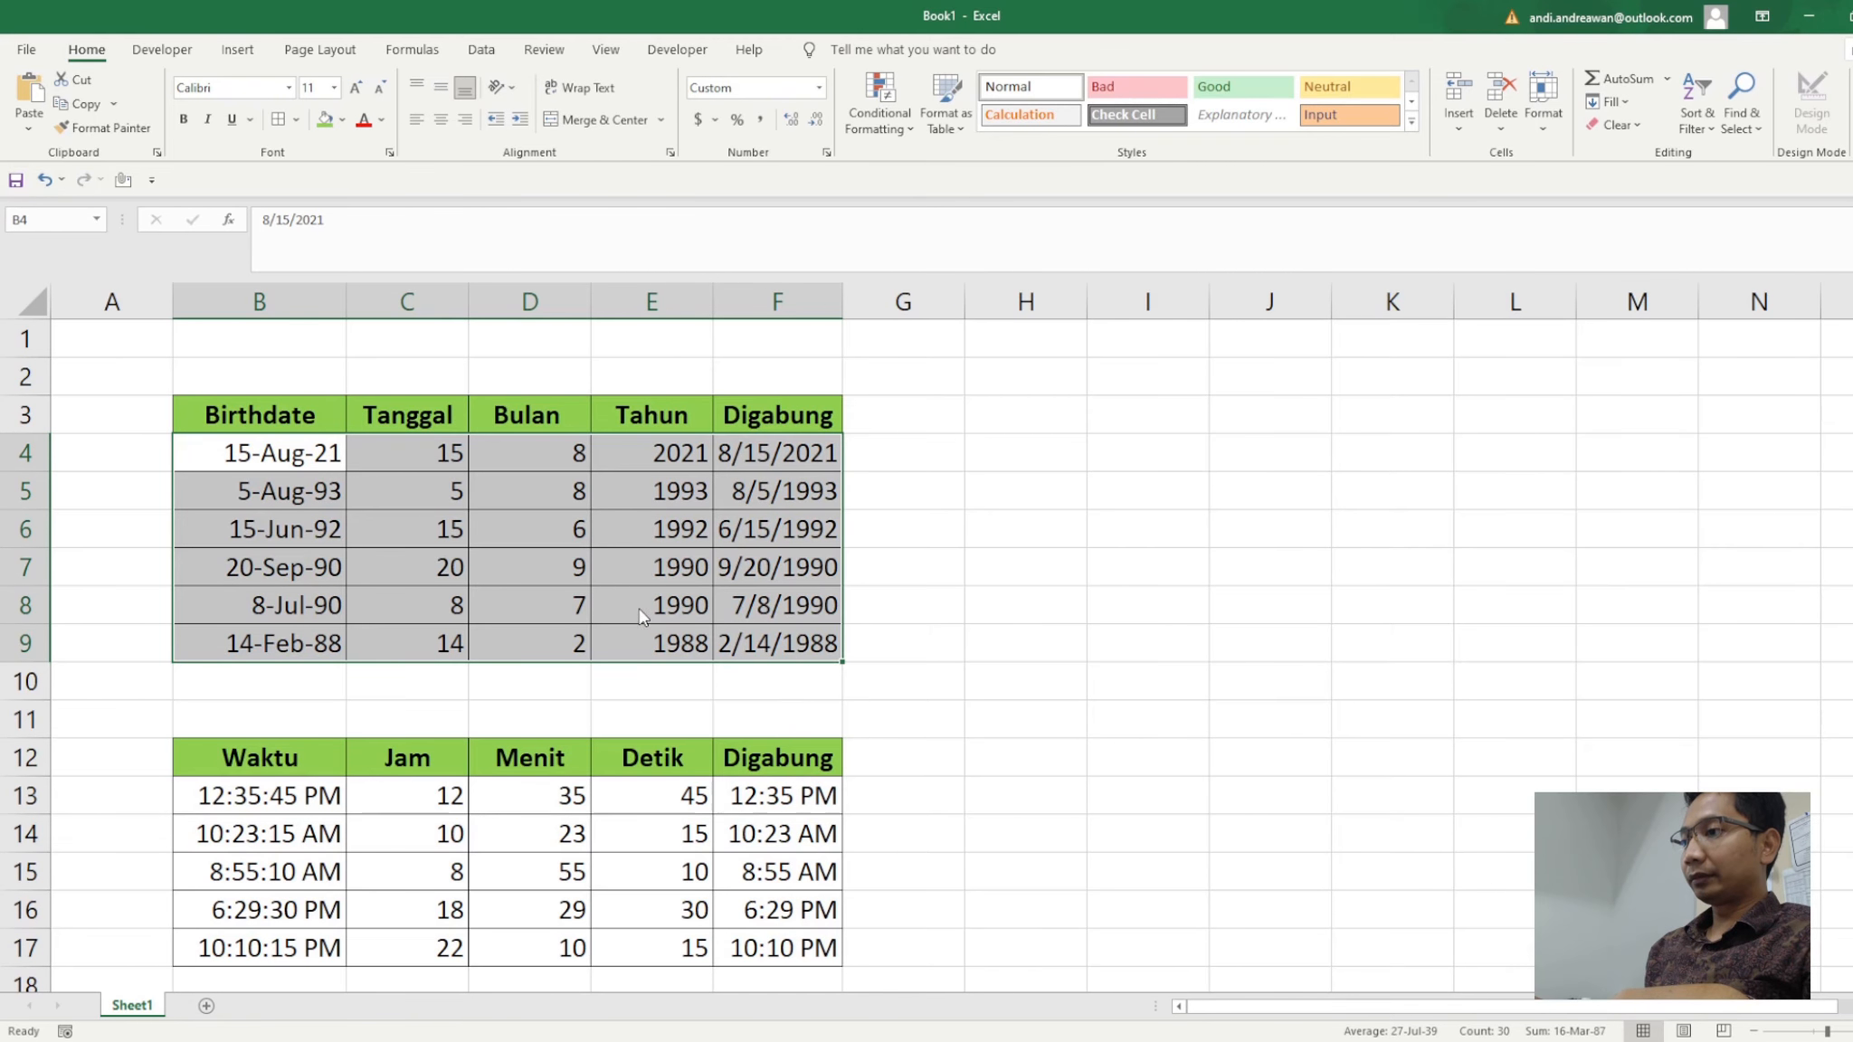
{"action": "left_click", "coordinate": [500, 651]}
{"action": "left_click", "coordinate": [967, 605]}
{"action": "scroll", "coordinate": [990, 539], "scroll_direction": "down", "scroll_amount": 3}
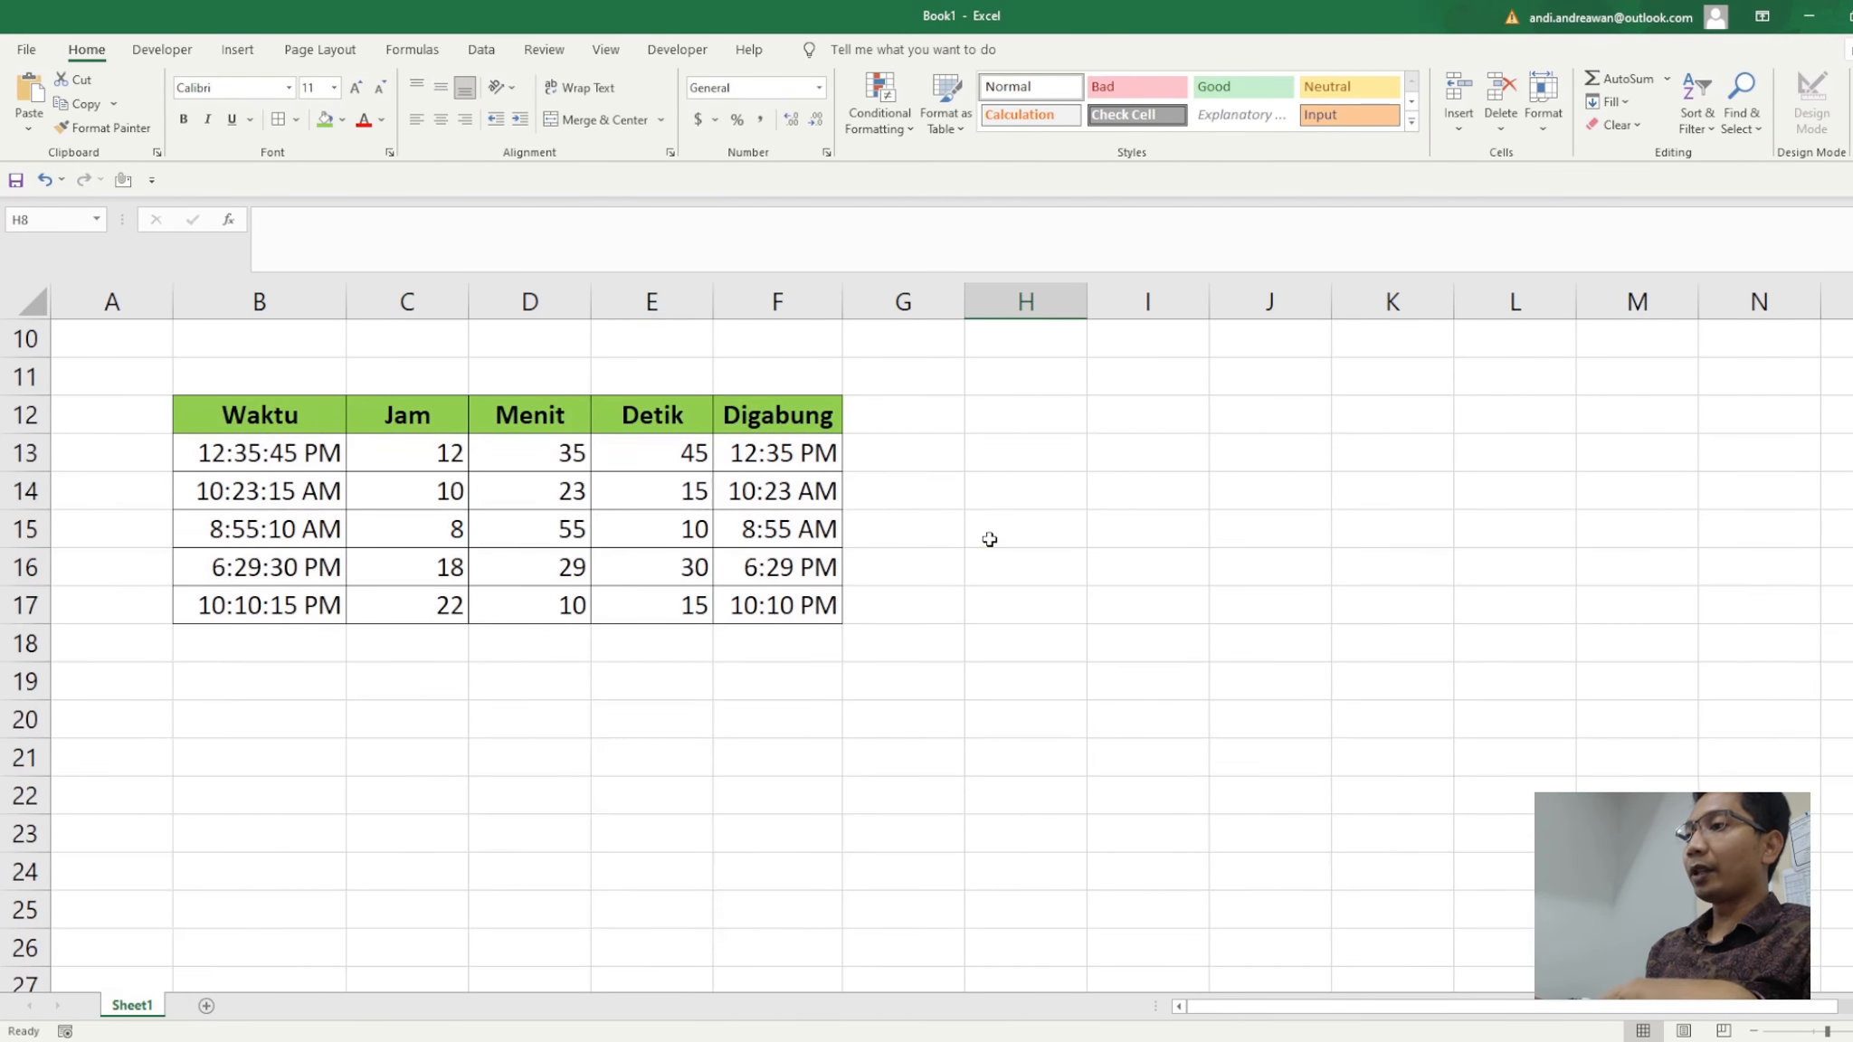
{"action": "scroll", "coordinate": [990, 539], "scroll_direction": "up", "scroll_amount": 3}
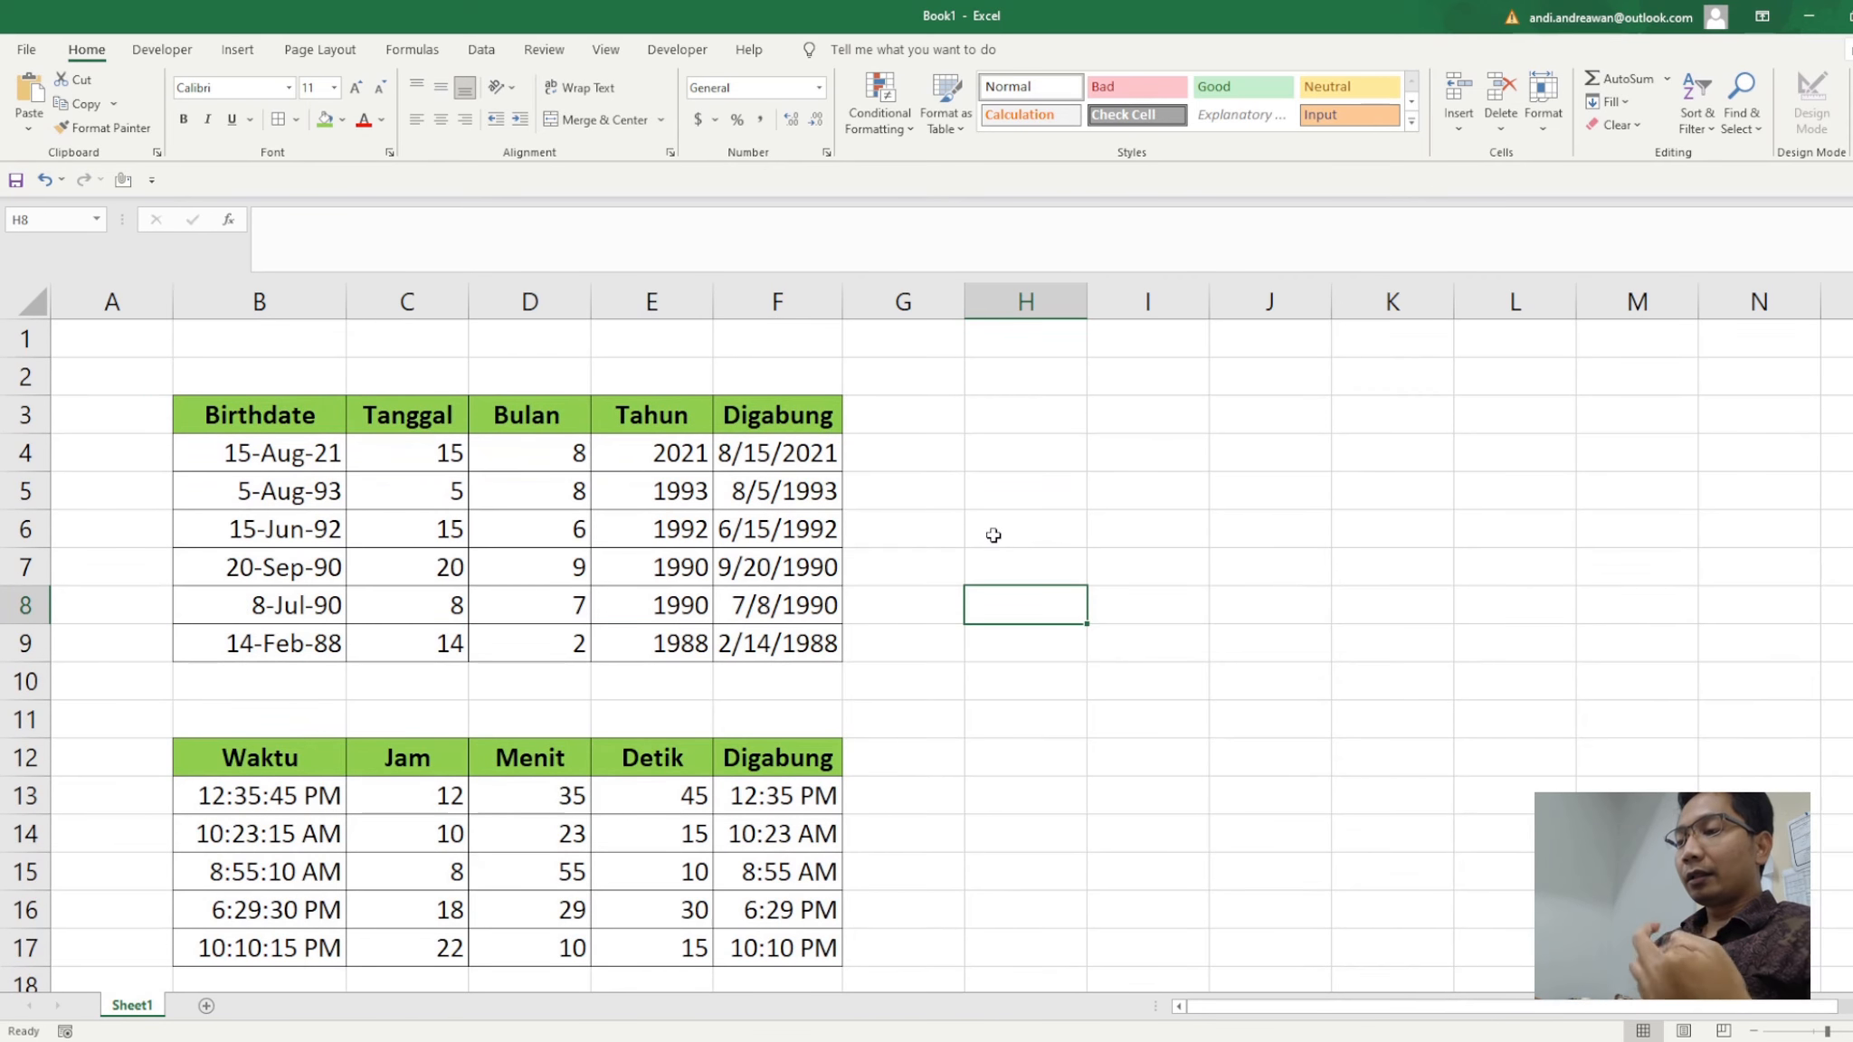